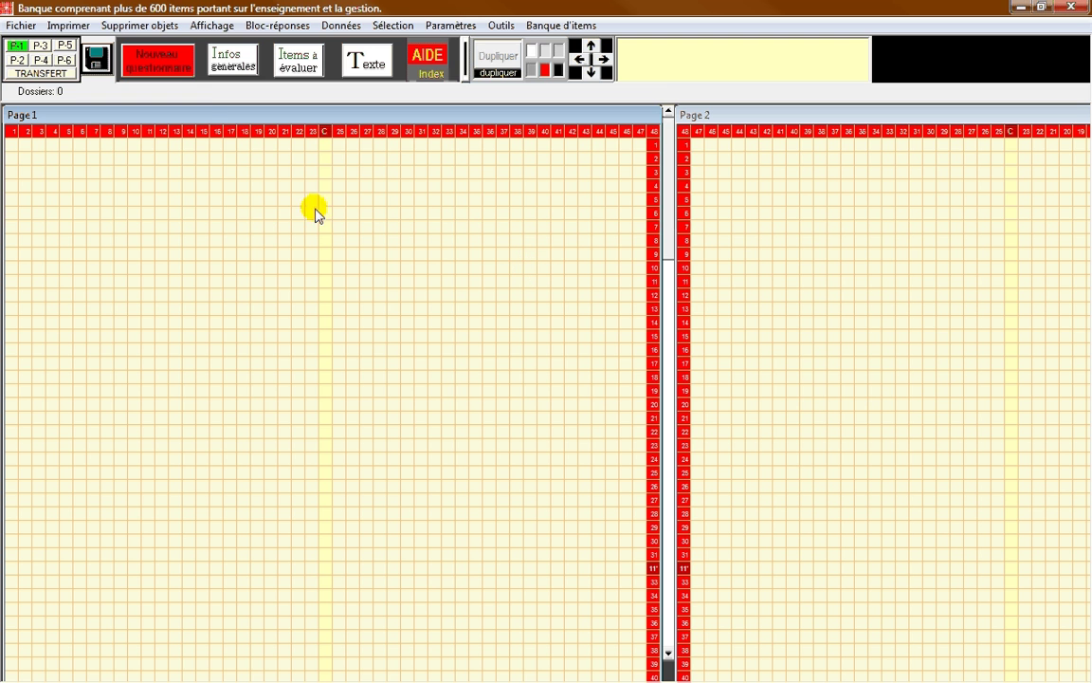
# Step: Create a new questionnaire named Test-1, replacing the existing questionnaire of the same name
pyautogui.click(154, 69)
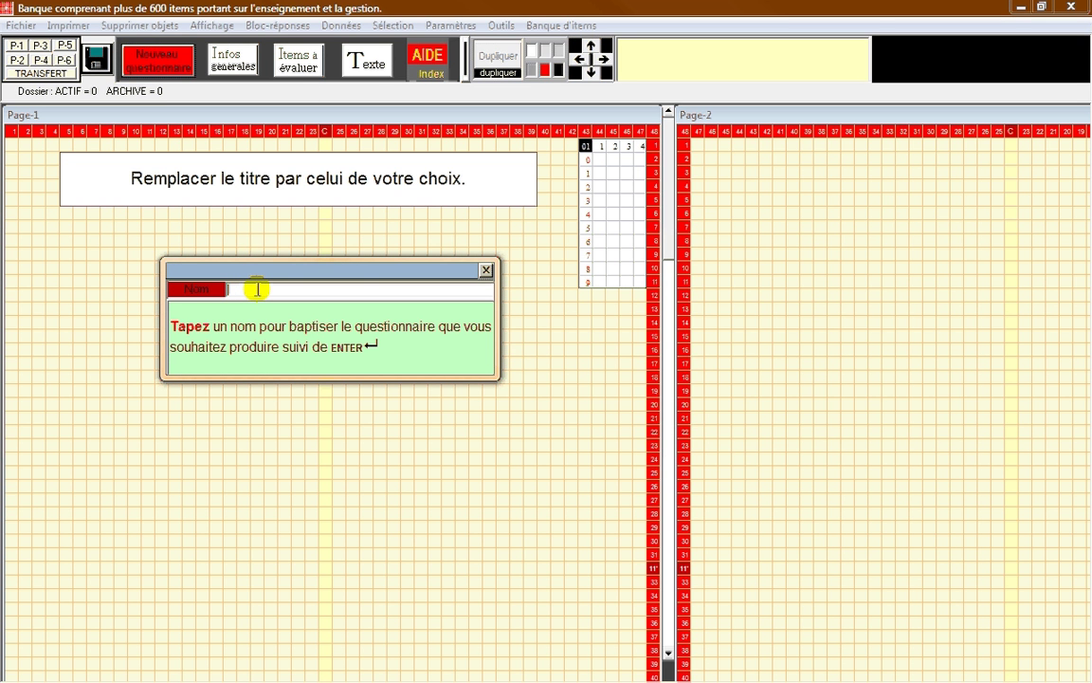
pyautogui.write('Test-1')
pyautogui.press('Return')
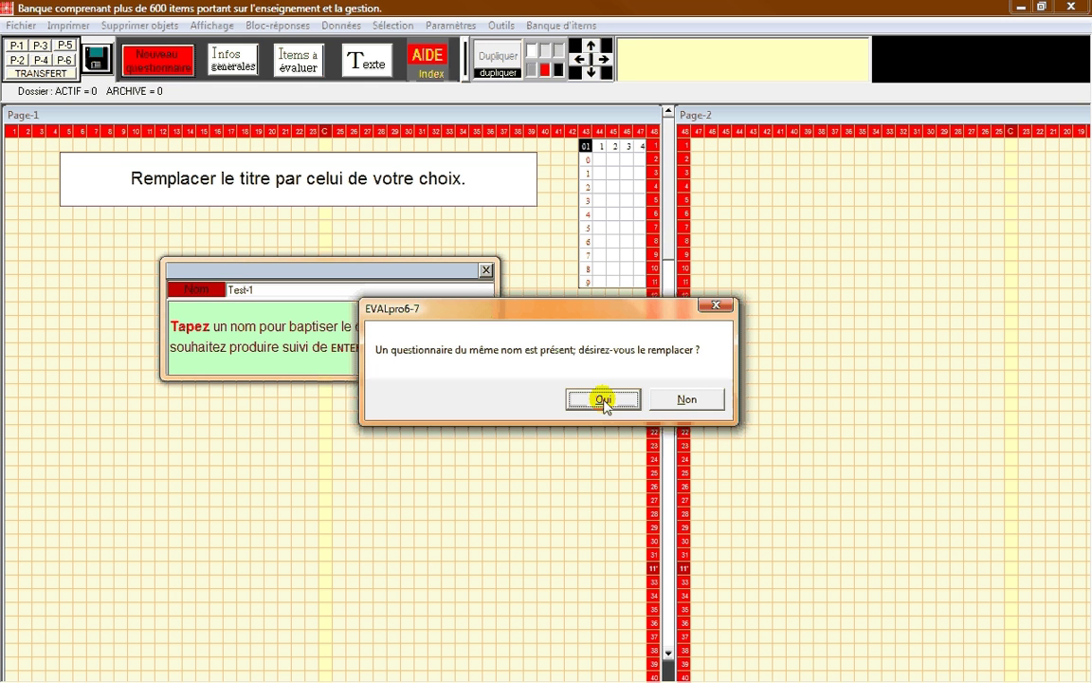
pyautogui.click(603, 400)
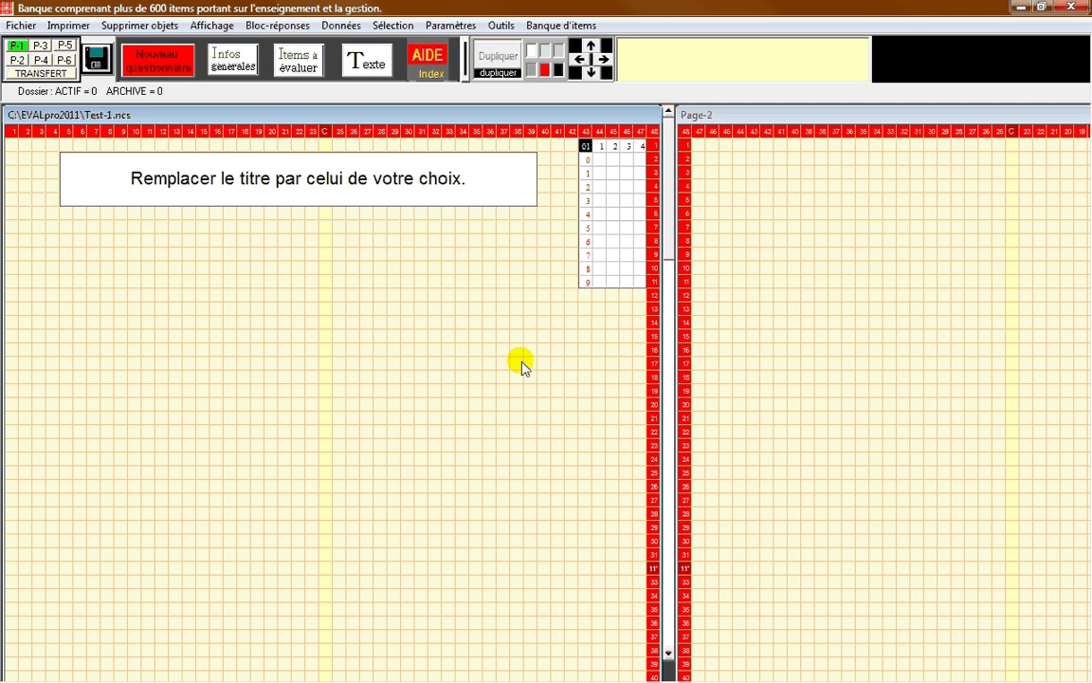
# Step: Add a general-information question block based on the Sexe model and place it below the title at the page's left edge
pyautogui.click(234, 61)
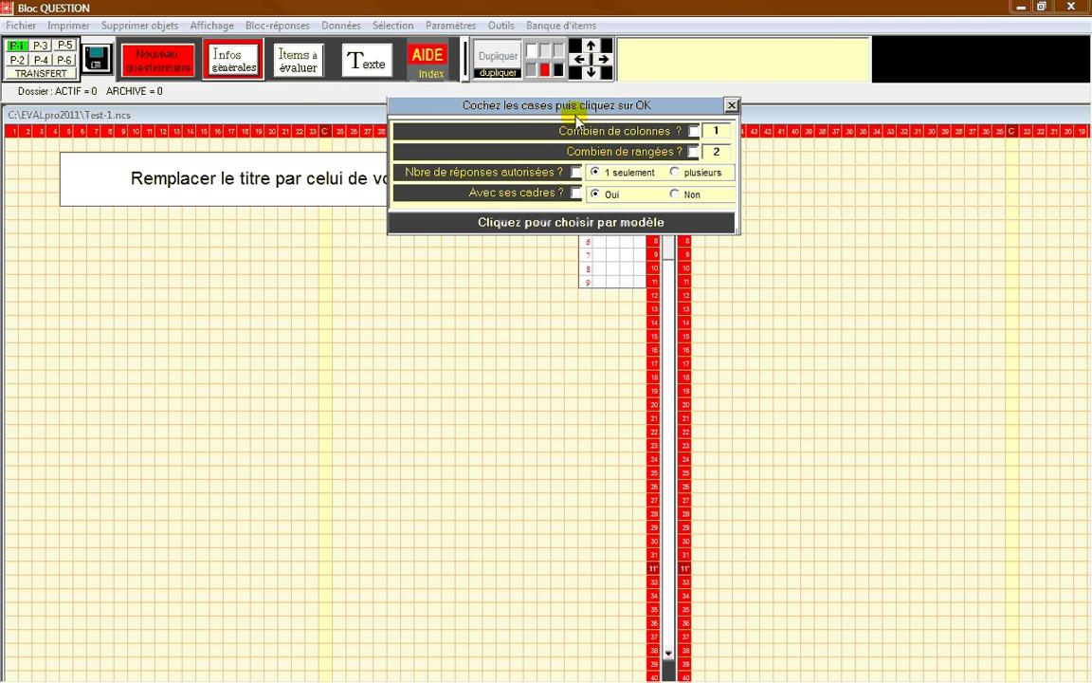
pyautogui.click(583, 225)
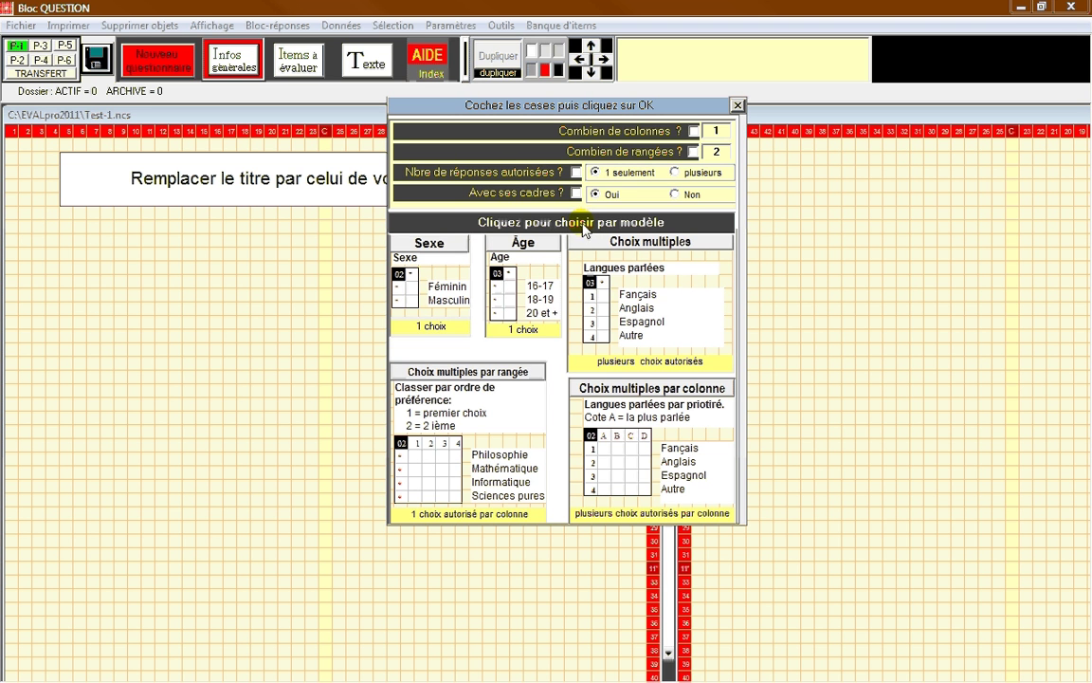
pyautogui.click(432, 246)
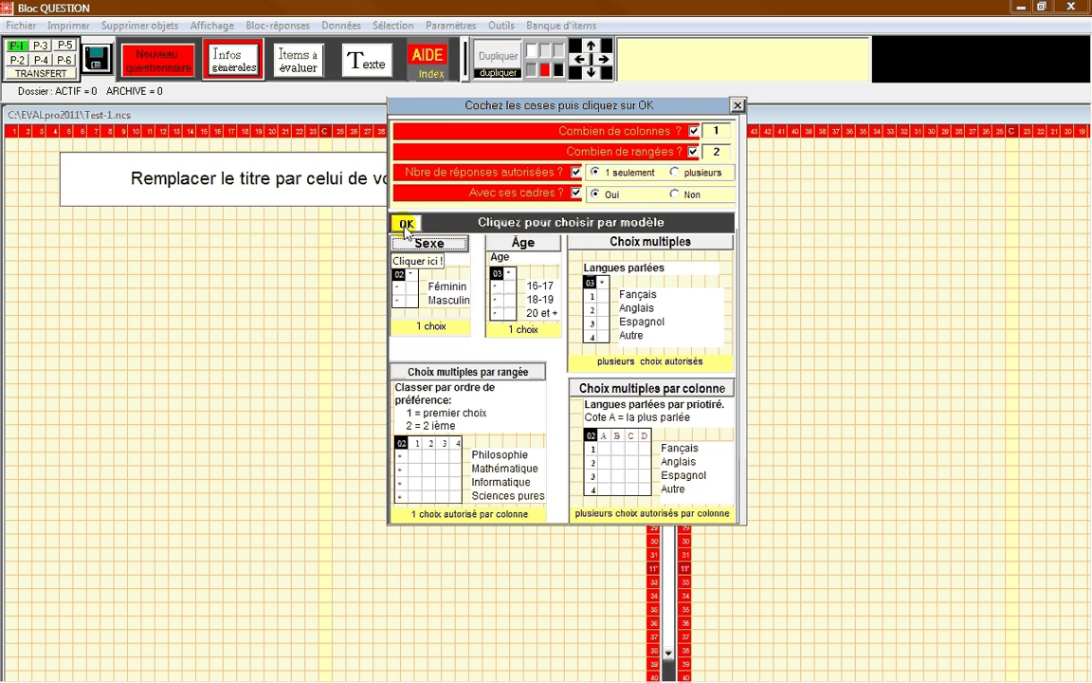
pyautogui.click(406, 226)
pyautogui.moveTo(381, 233); pyautogui.dragTo(26, 230)
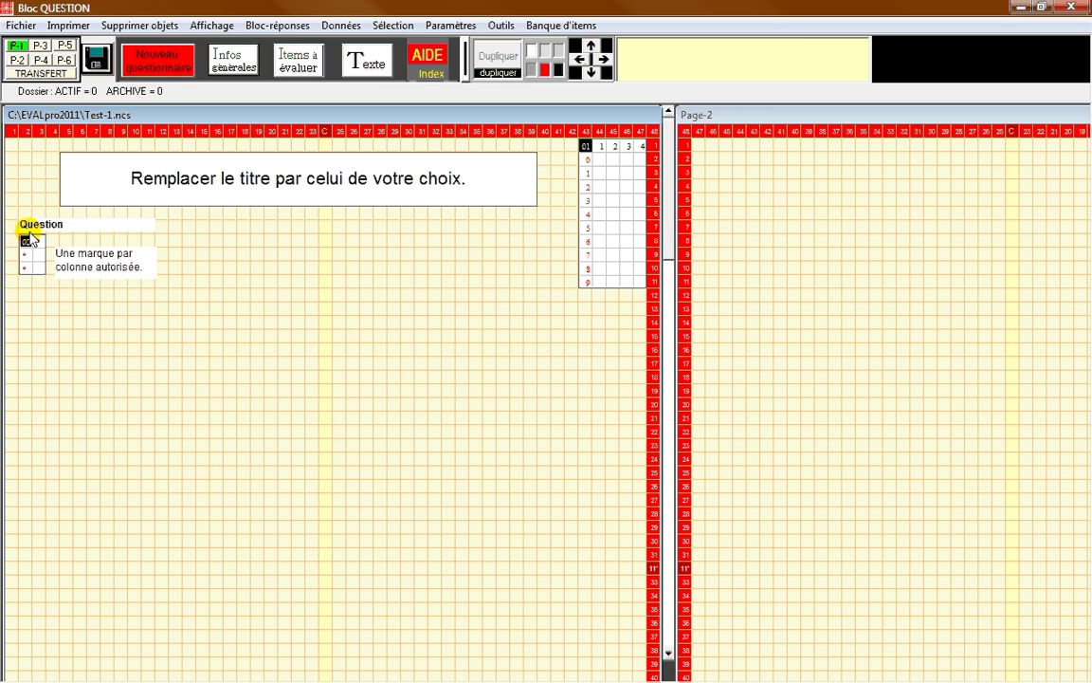
# Step: Add an evaluation item block with double spacing, legend, 5 columns and 5 rows, placed directly below the identification grid
pyautogui.click(300, 62)
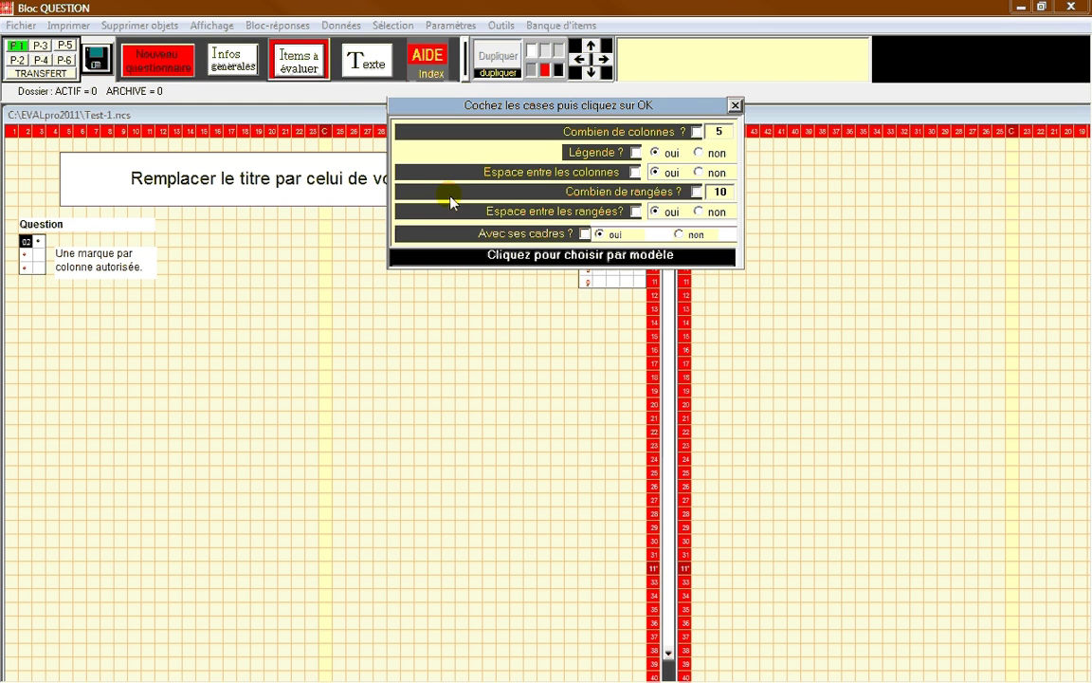
pyautogui.click(568, 256)
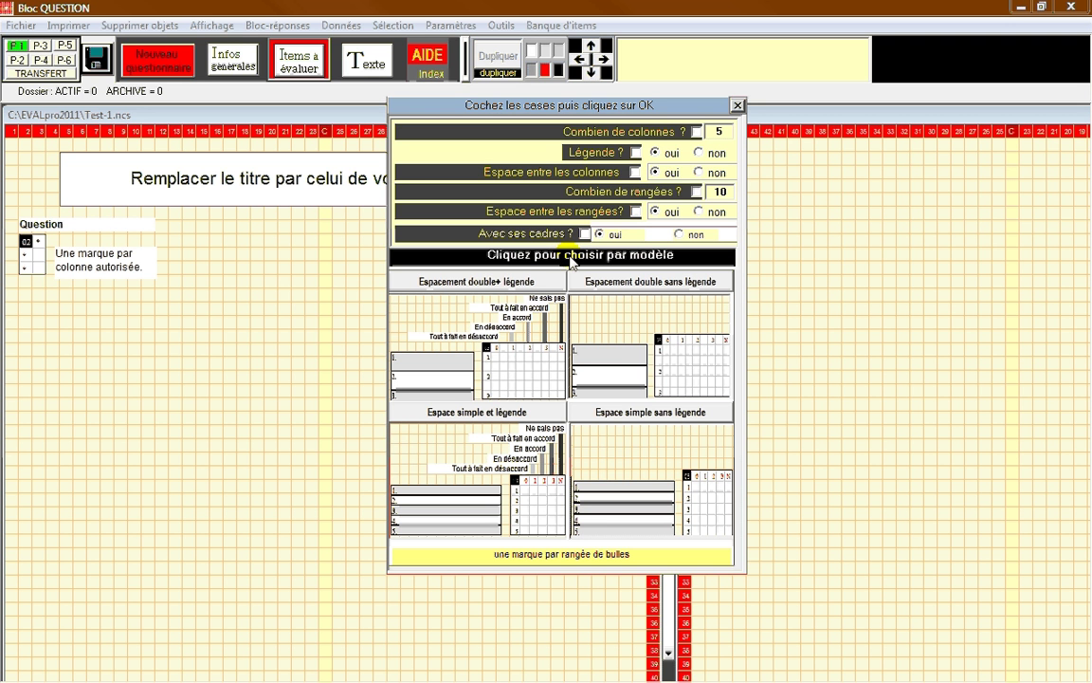
pyautogui.click(498, 283)
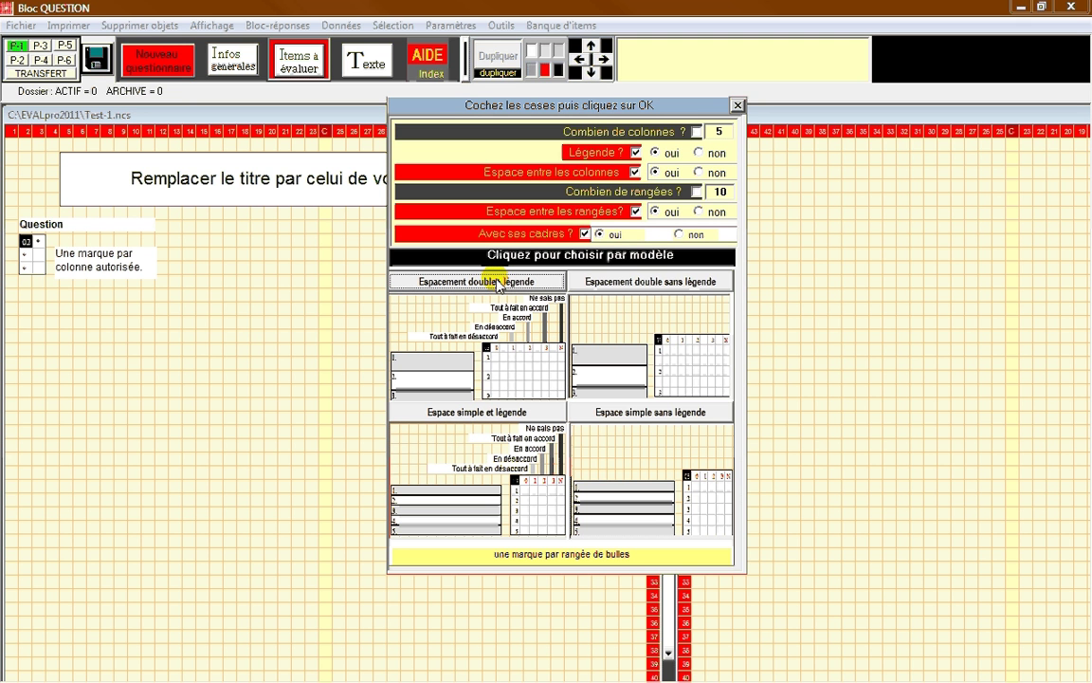
pyautogui.click(698, 133)
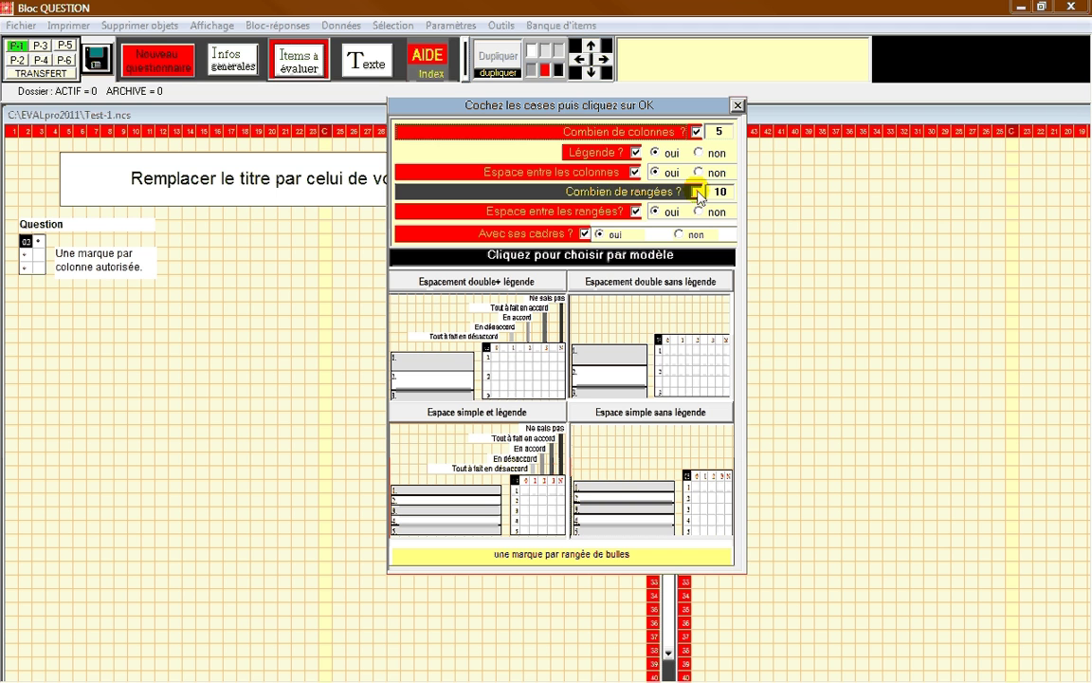
pyautogui.moveTo(729, 191); pyautogui.dragTo(712, 189)
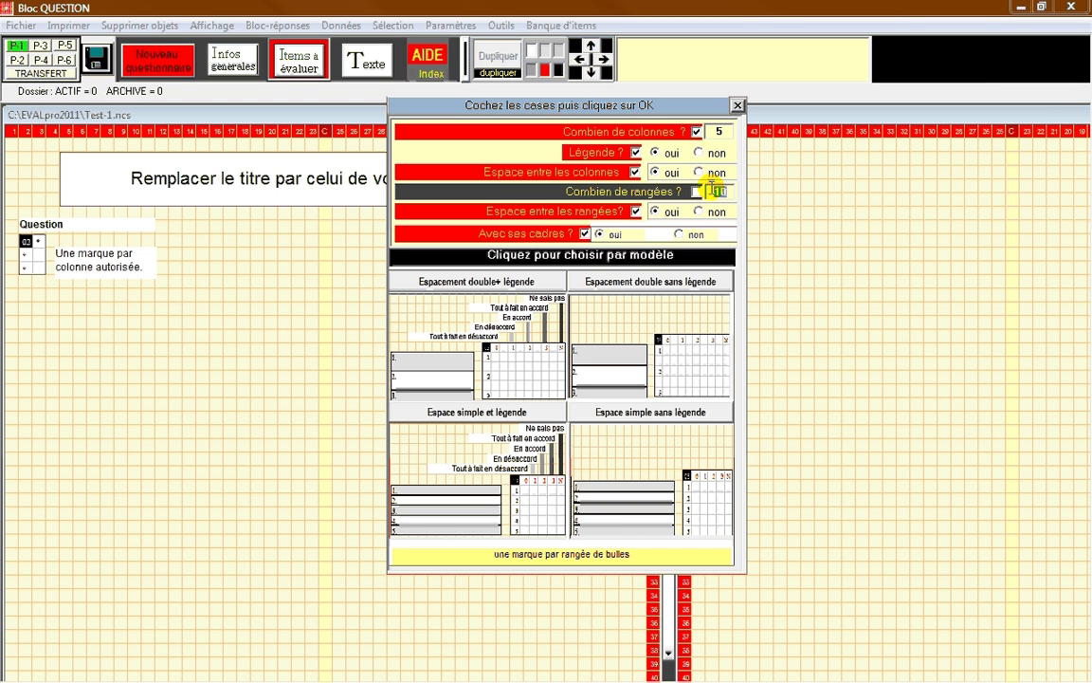
pyautogui.write('5')
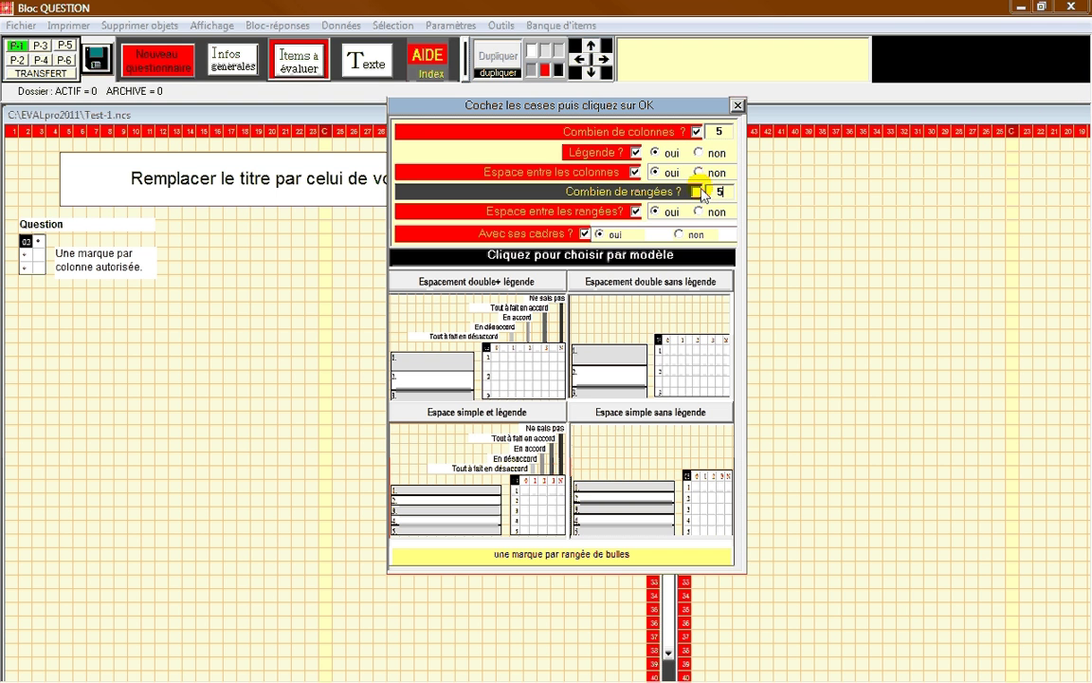
pyautogui.click(698, 193)
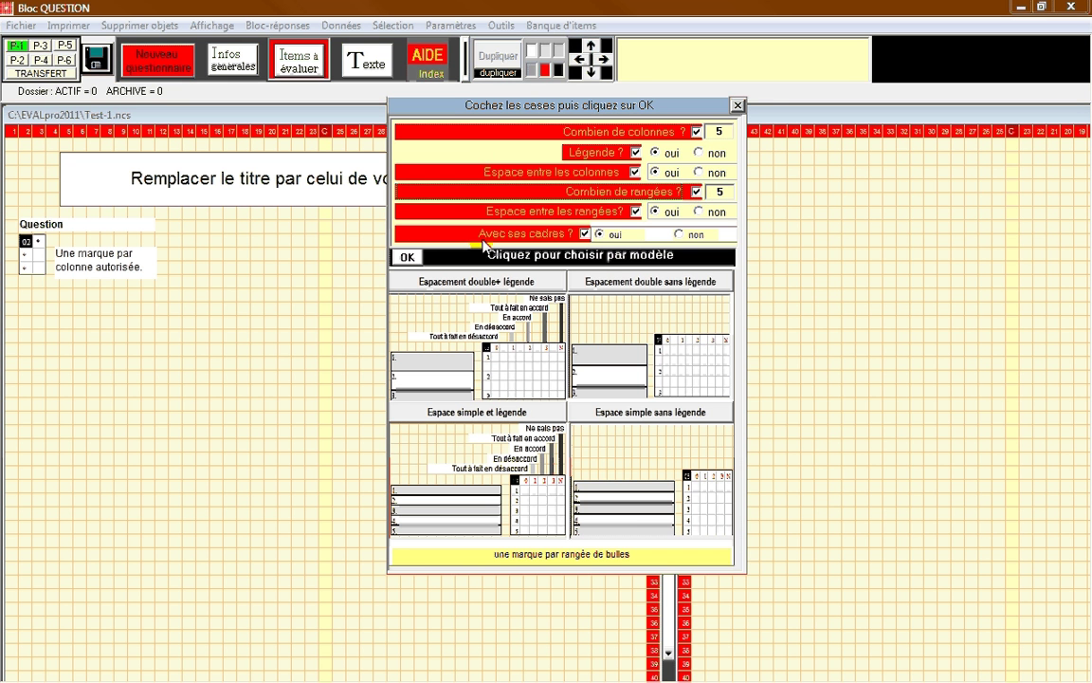
pyautogui.click(405, 257)
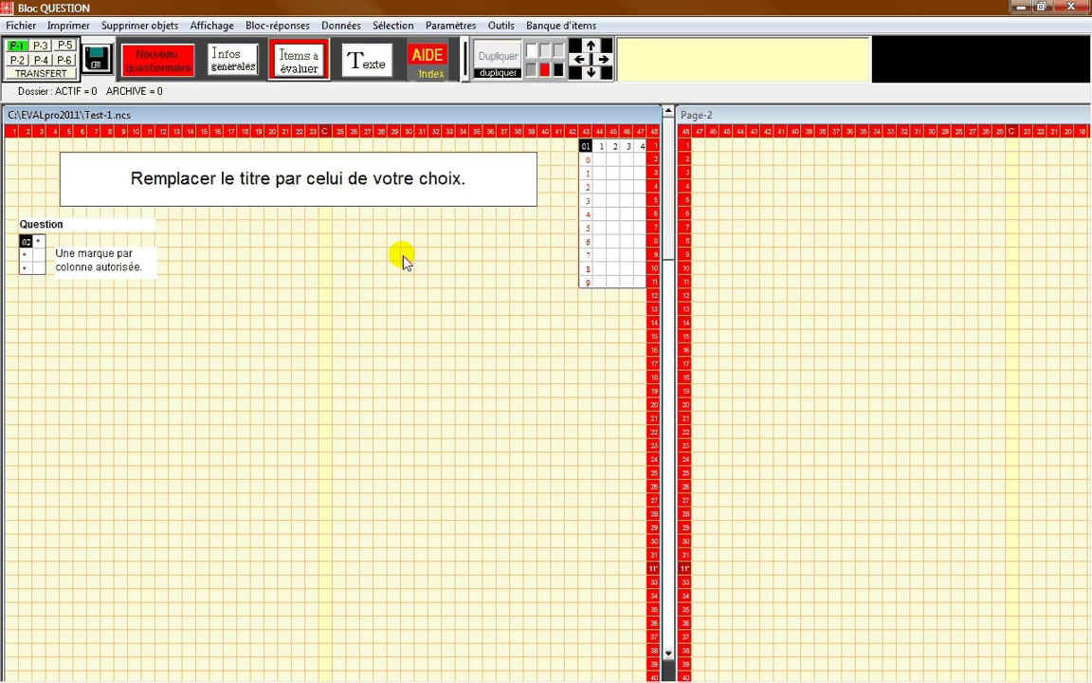
pyautogui.click(517, 304)
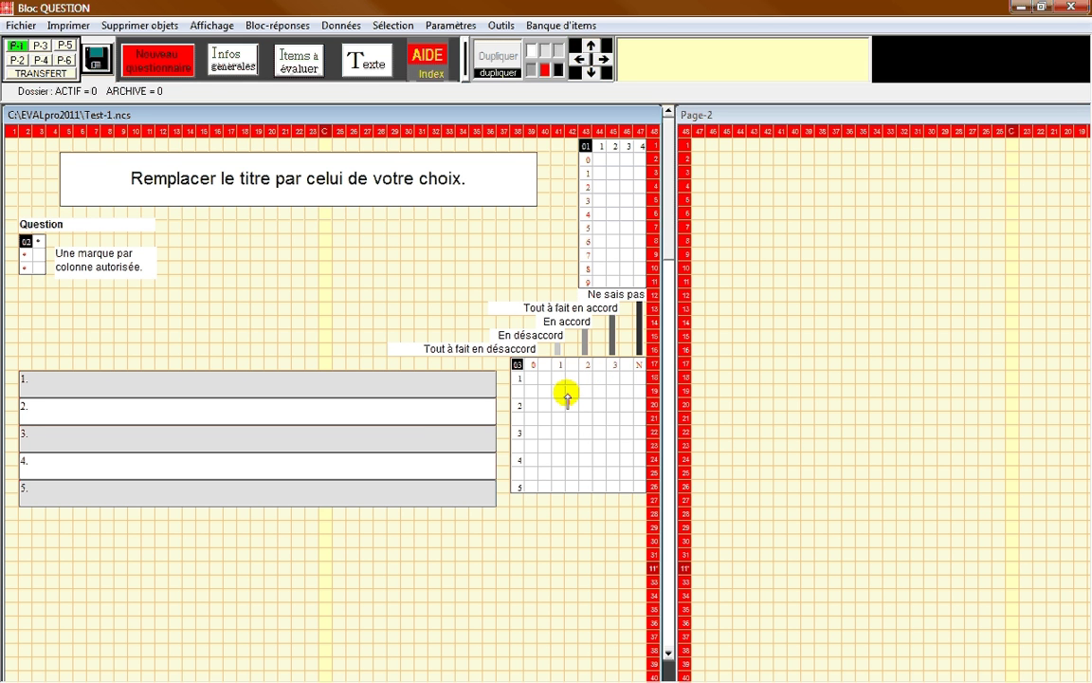
# Step: Add a second evaluation item block with 5 columns, 5 rows and no legend, starting at row 31 below the first block
pyautogui.click(299, 65)
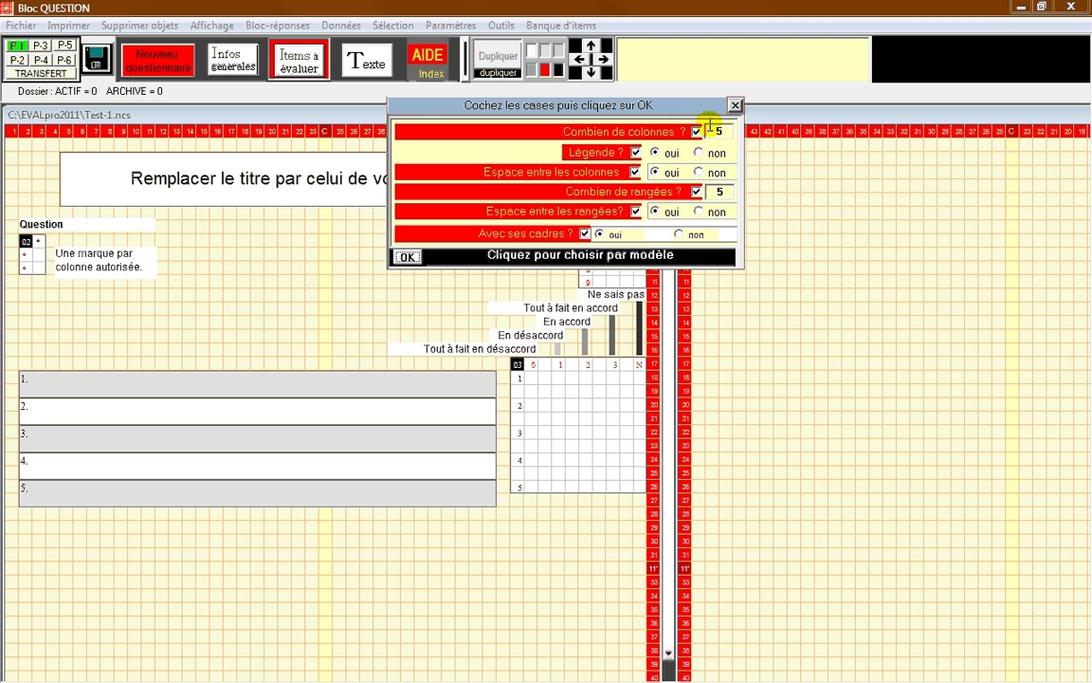
pyautogui.click(699, 153)
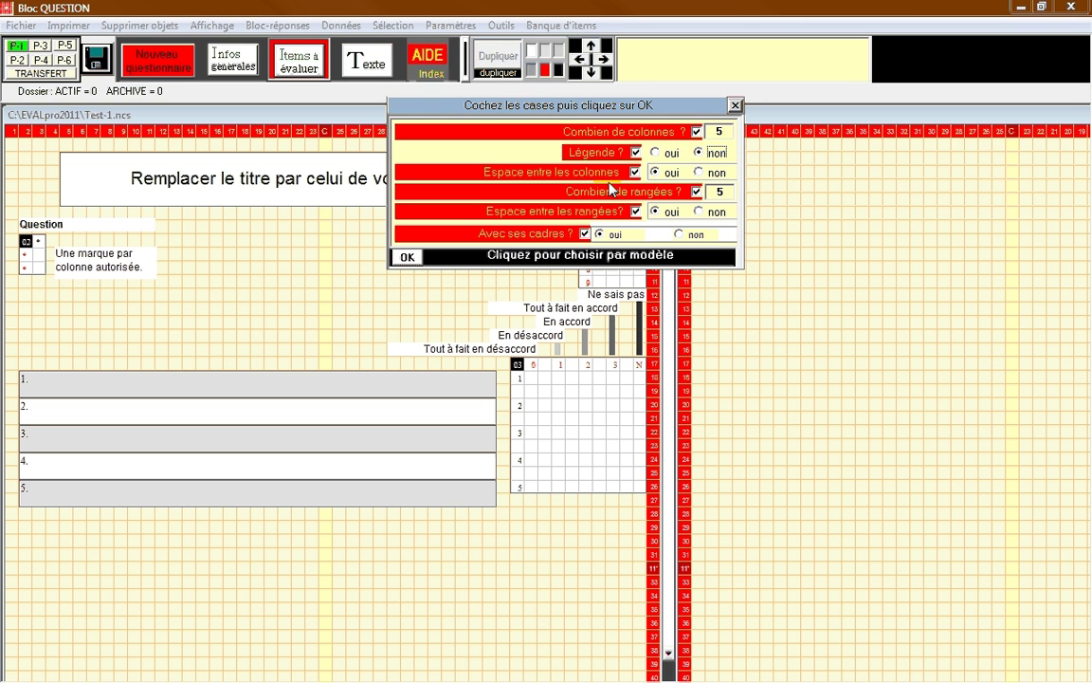
pyautogui.click(406, 257)
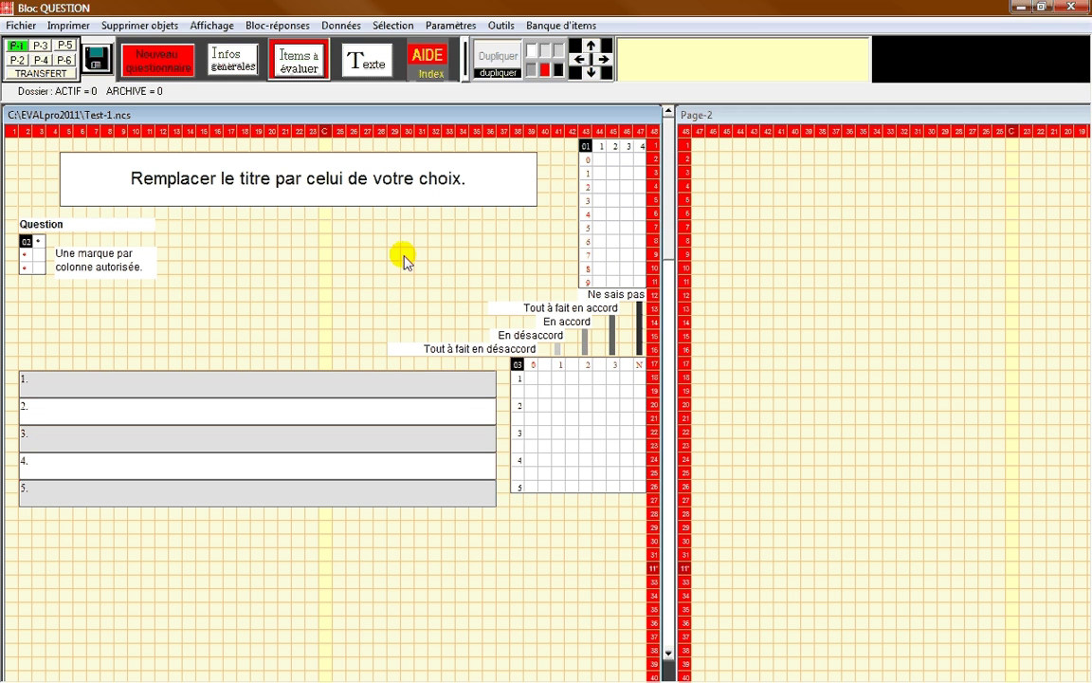
pyautogui.click(517, 559)
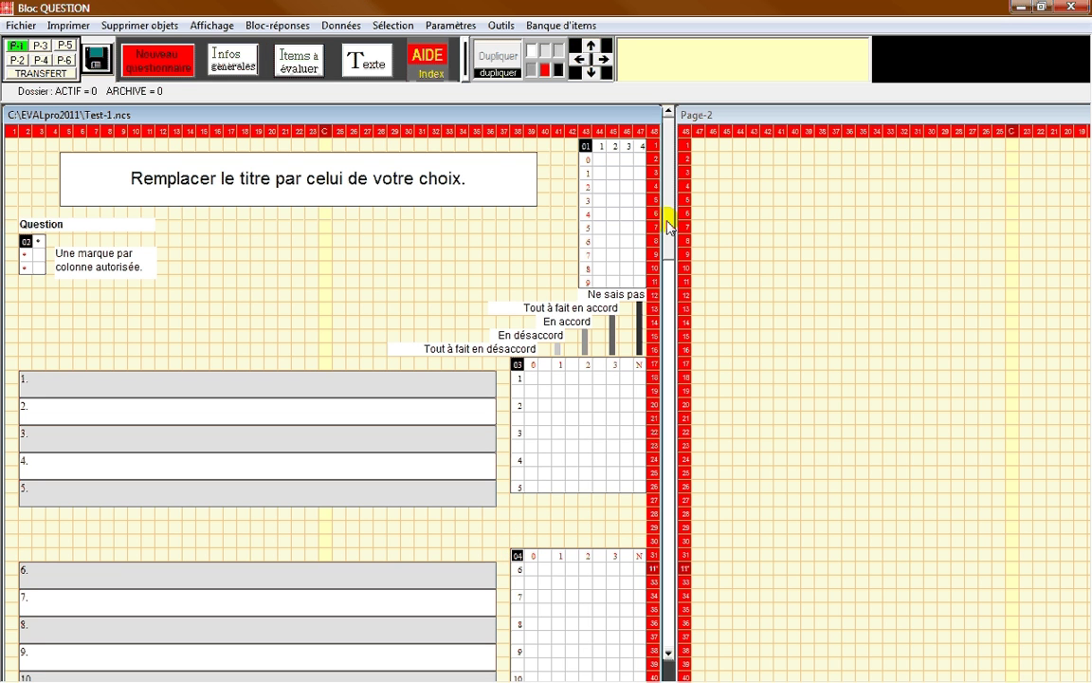
# Step: Move the block of items 6 to 10 down so that it starts at row 40
pyautogui.moveTo(674, 214); pyautogui.dragTo(681, 300)
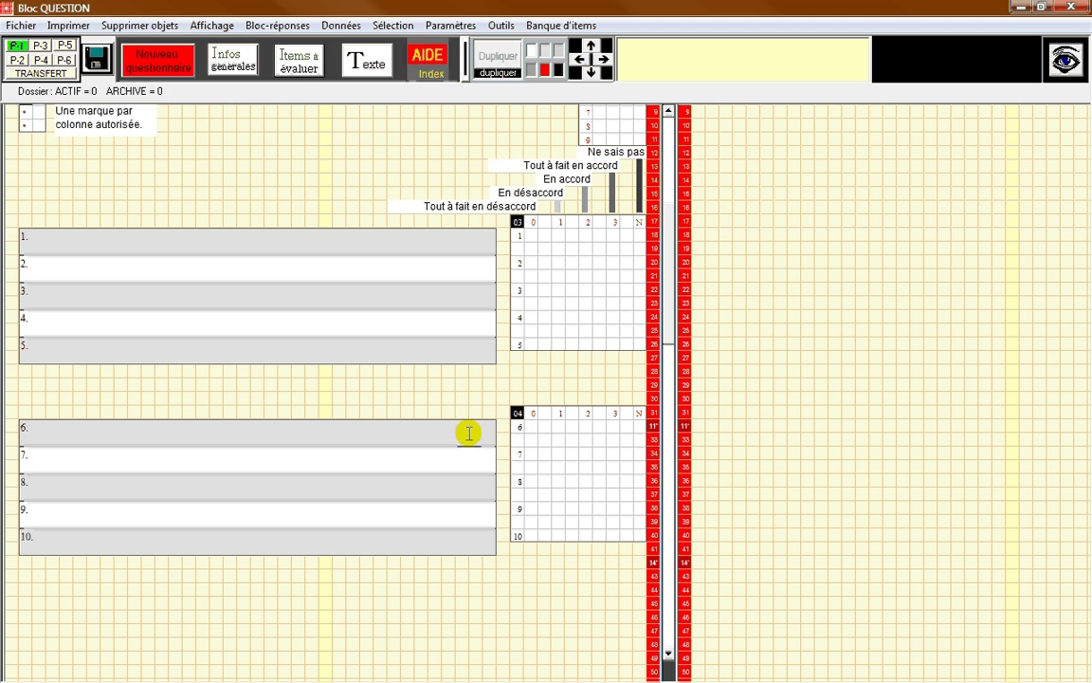
pyautogui.click(561, 471)
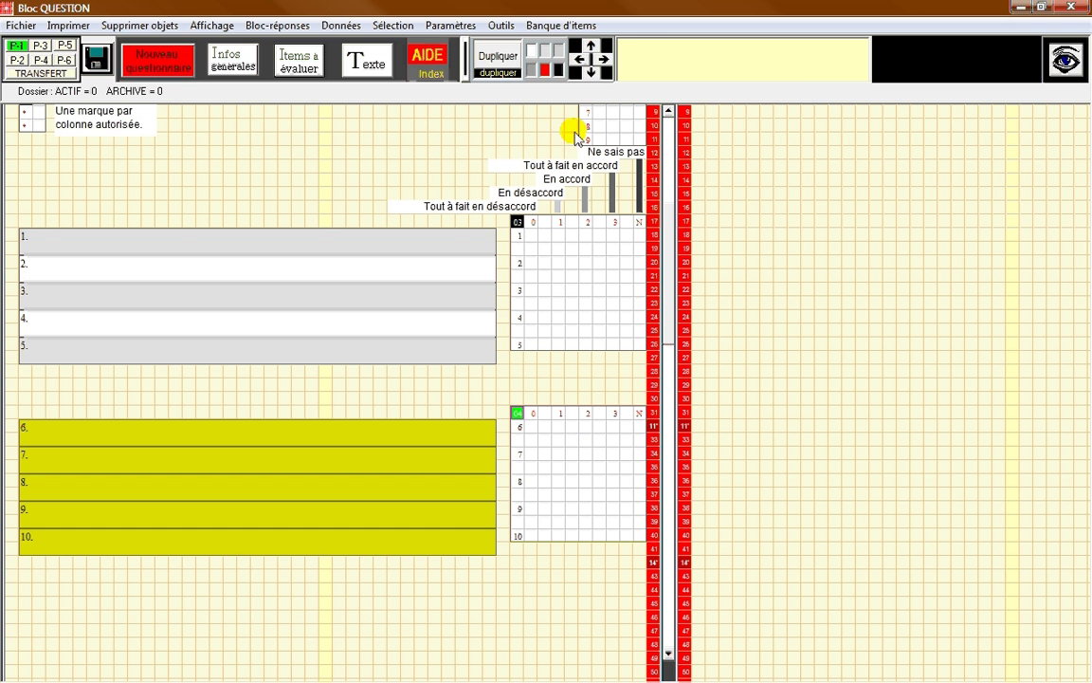
pyautogui.click(593, 73)
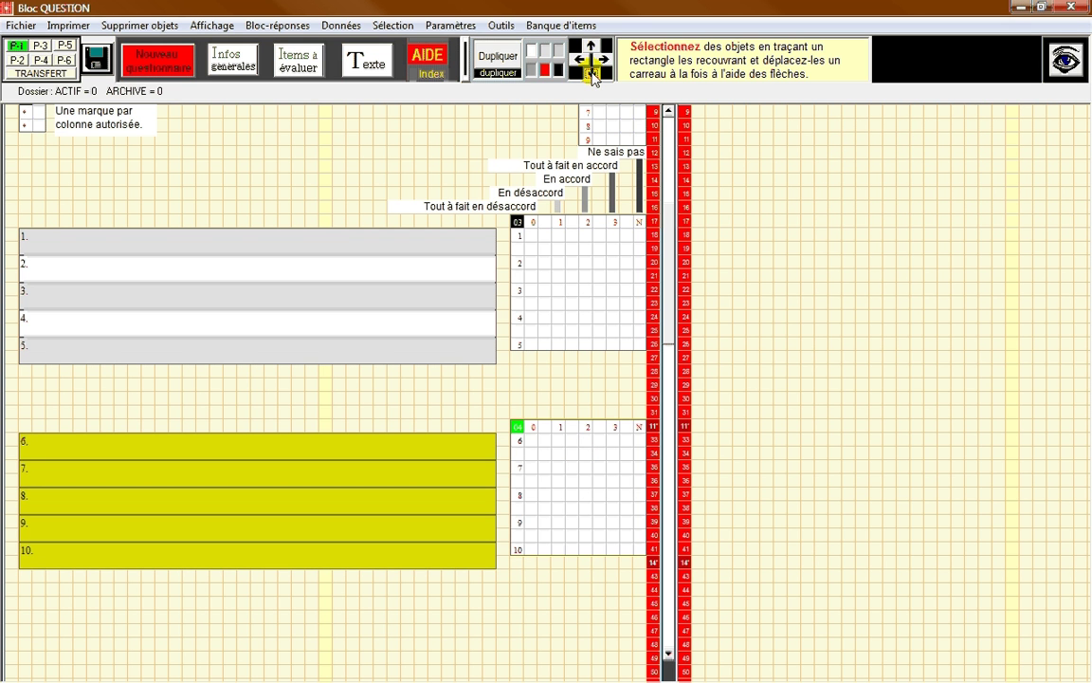
pyautogui.click(593, 73)
pyautogui.click(593, 73)
pyautogui.click(592, 73)
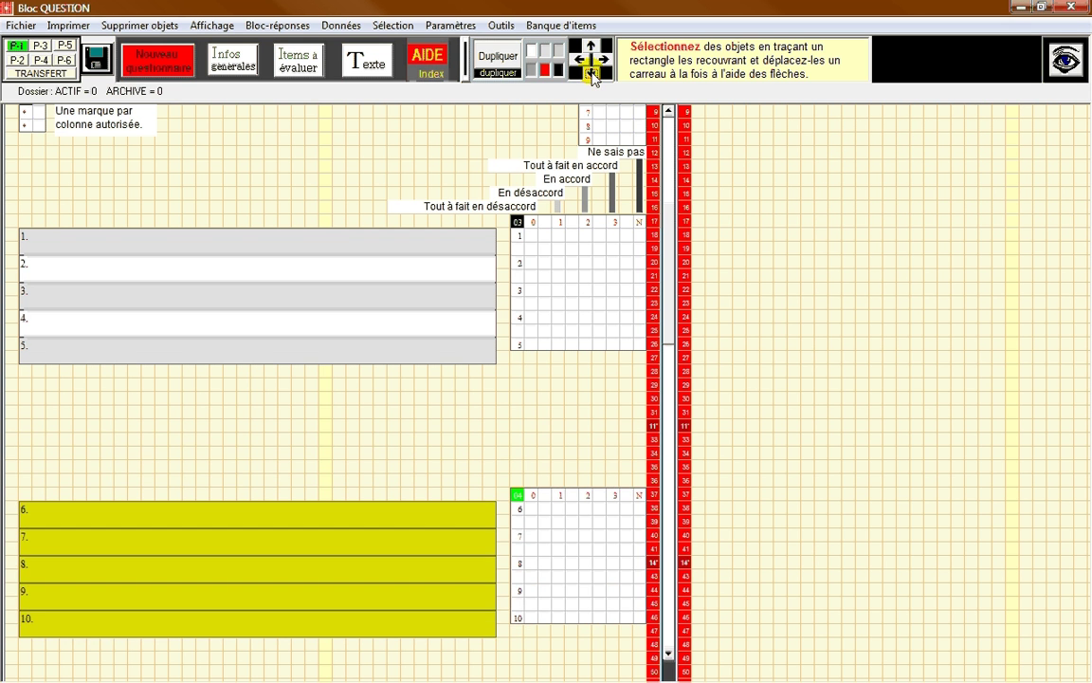
pyautogui.click(593, 73)
pyautogui.click(593, 73)
pyautogui.click(593, 73)
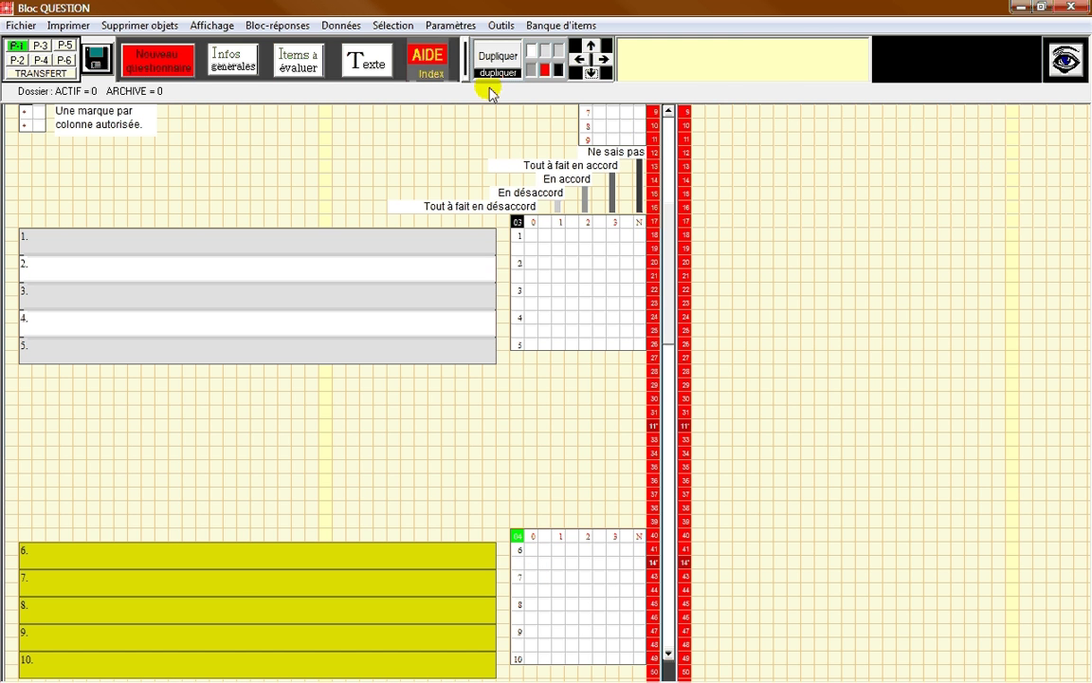
# Step: Duplicate the selected item block and place the copy at row 30, in the gap beneath items 1 to 5
pyautogui.moveTo(500, 54)
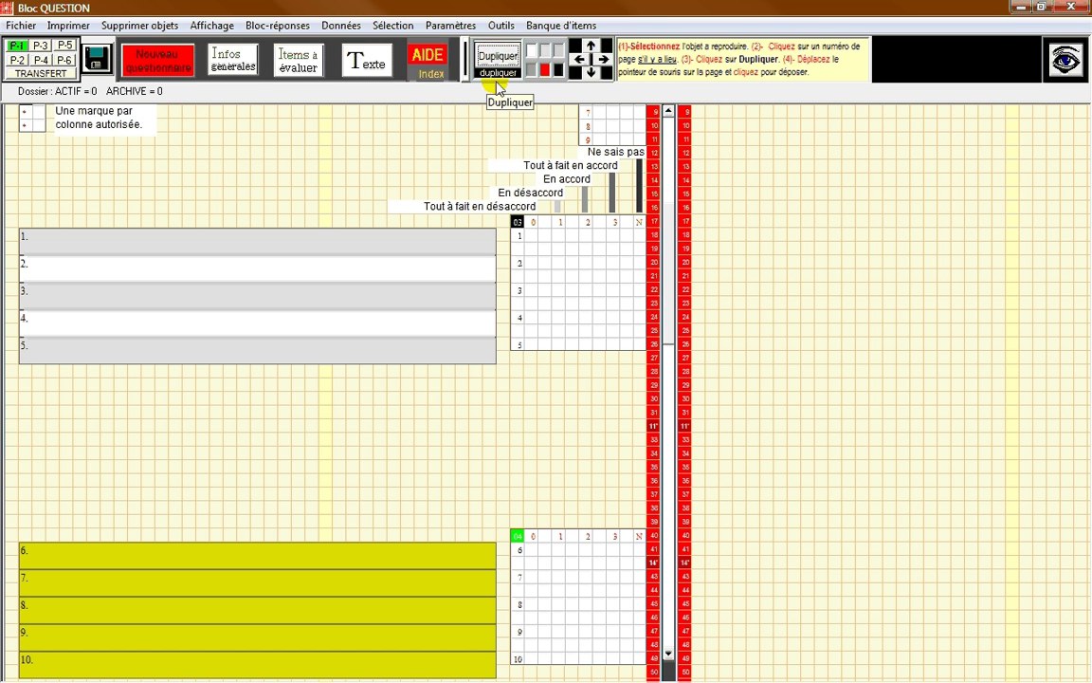
pyautogui.click(497, 74)
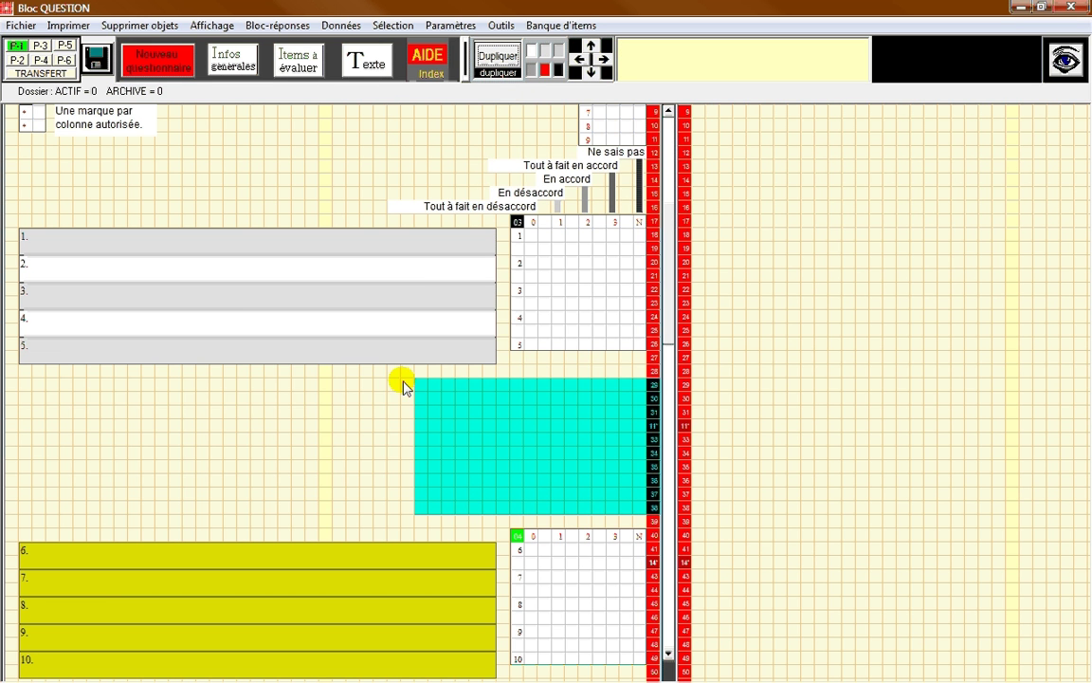
pyautogui.click(29, 400)
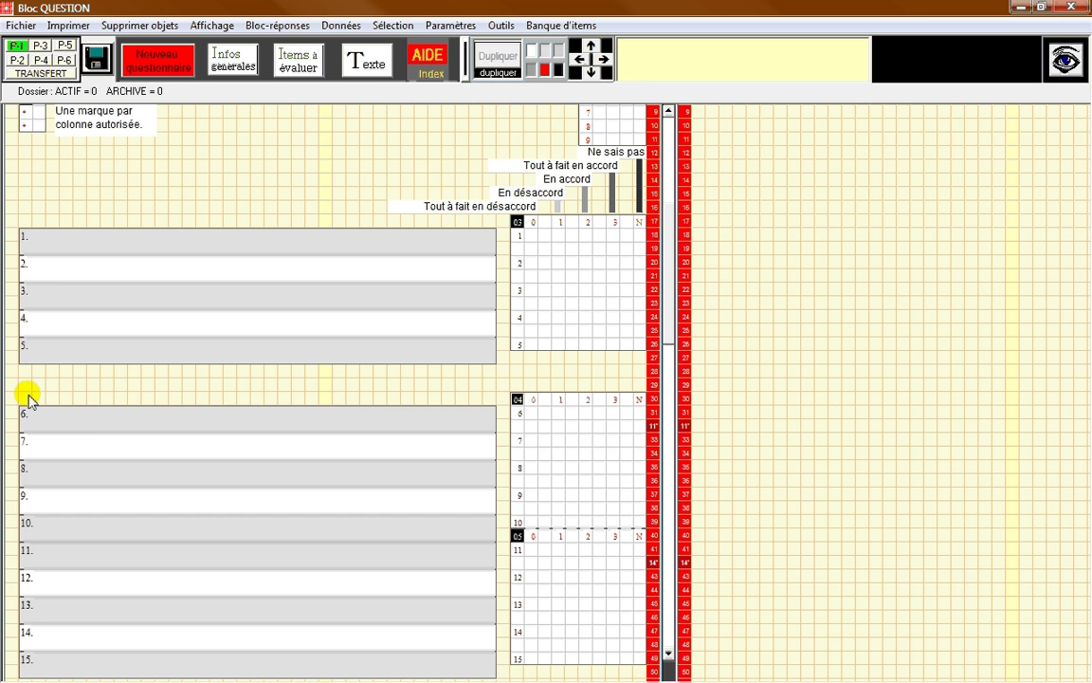
# Step: Move the block of items 11 to 15 down so that it starts at row 43, leaving a gap after item 10
pyautogui.moveTo(665, 253); pyautogui.dragTo(692, 378)
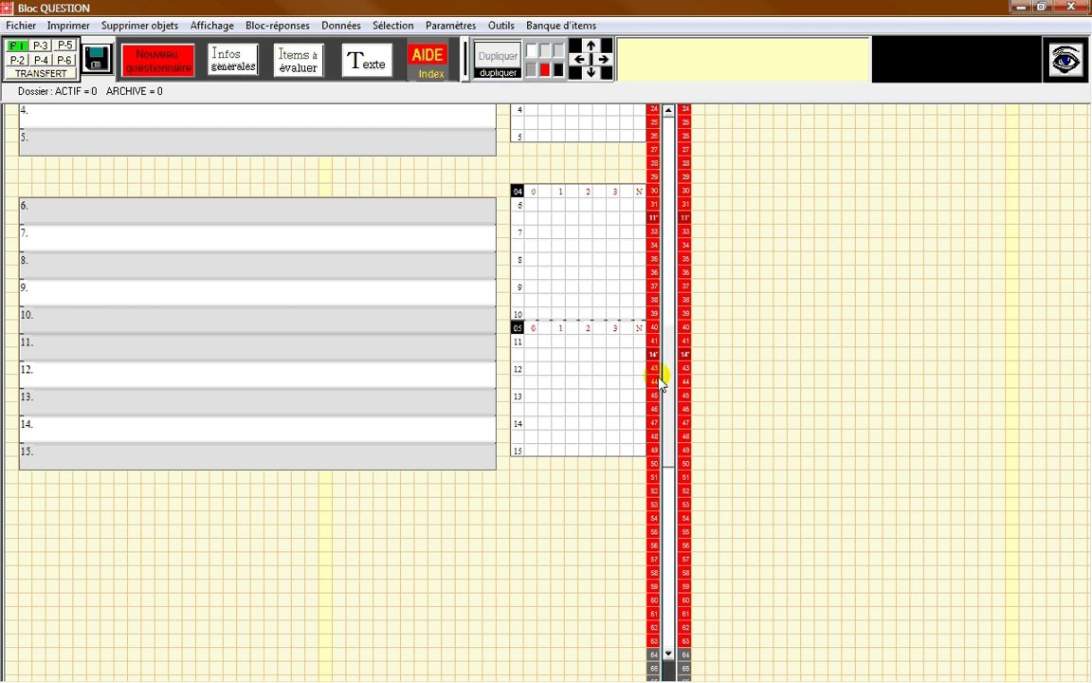
pyautogui.click(586, 384)
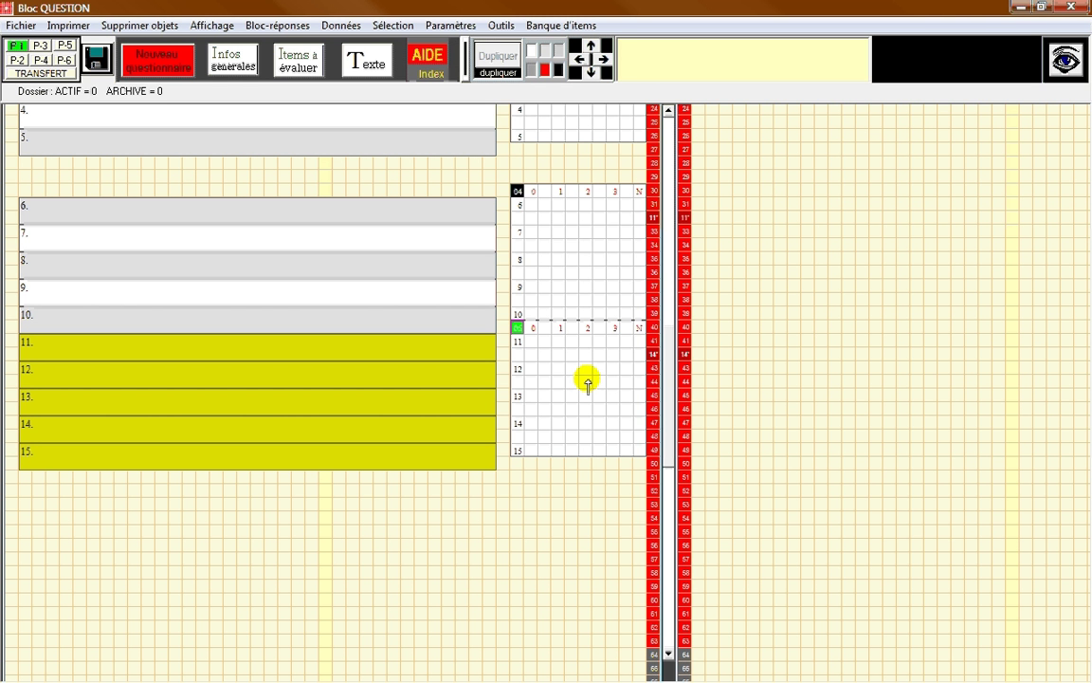
pyautogui.press('Down')
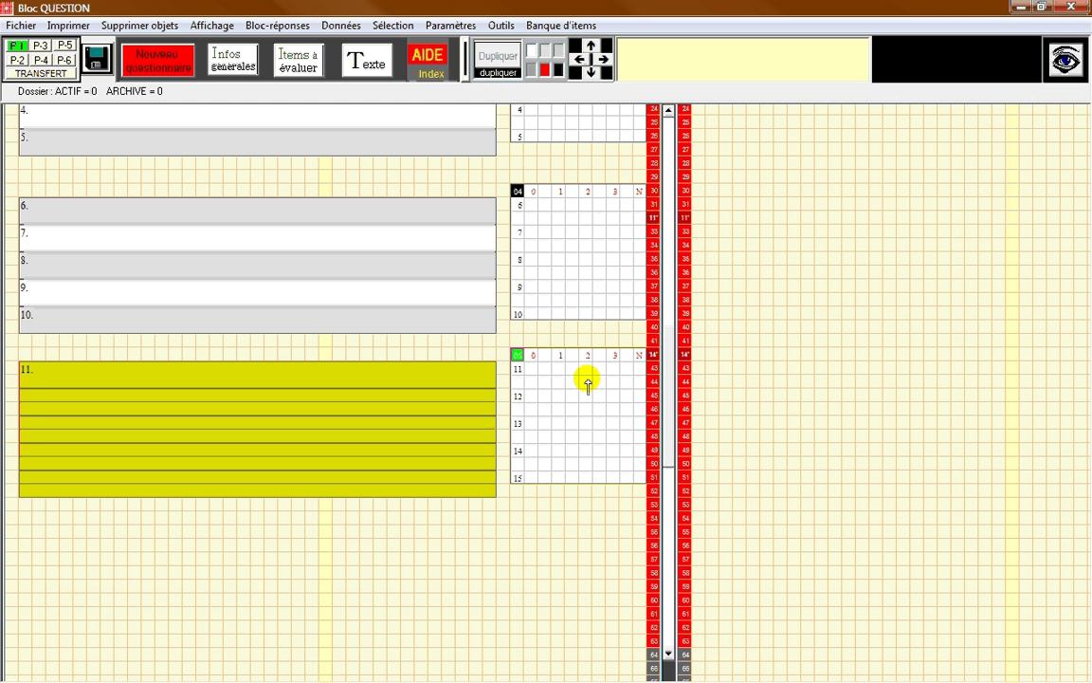
pyautogui.press('Down')
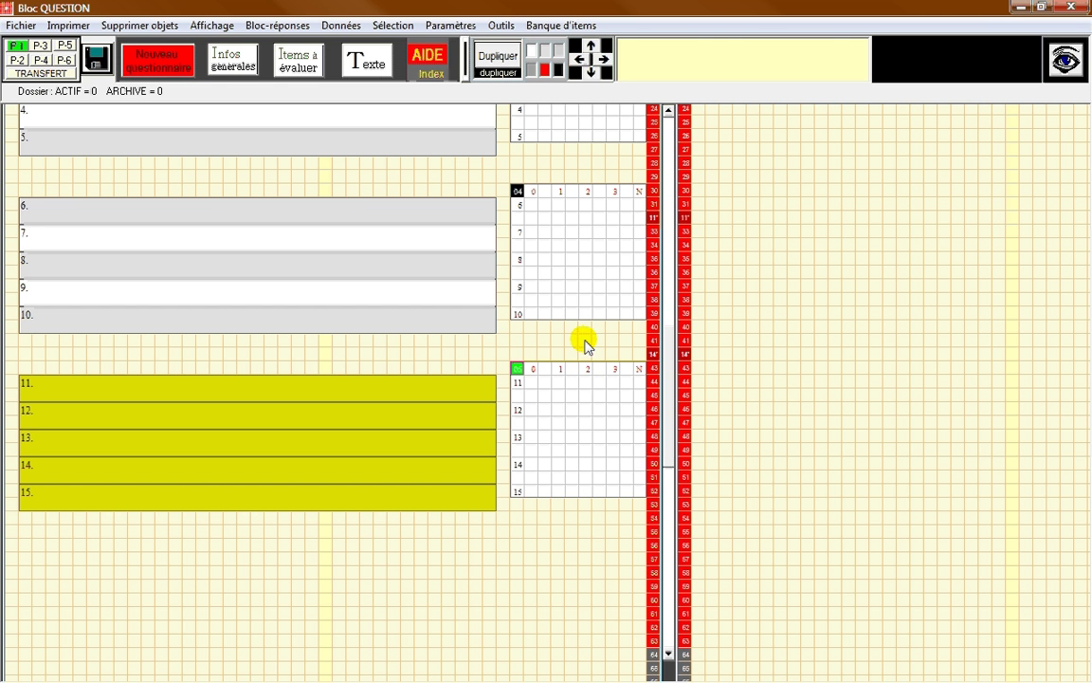
pyautogui.click(581, 339)
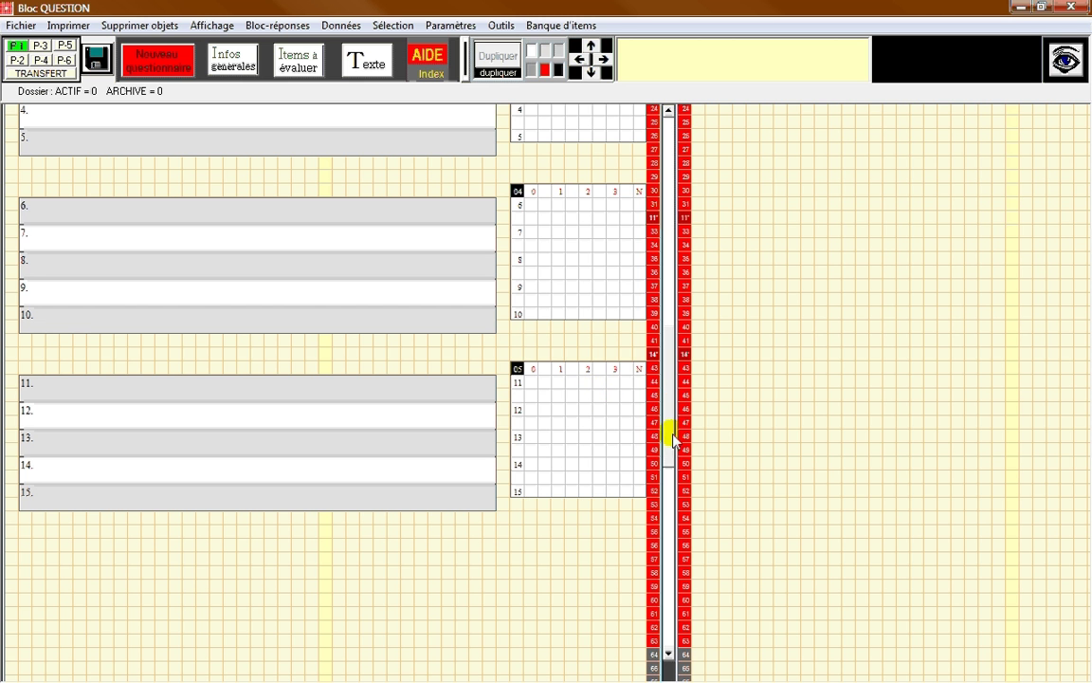
pyautogui.moveTo(674, 438); pyautogui.dragTo(689, 351)
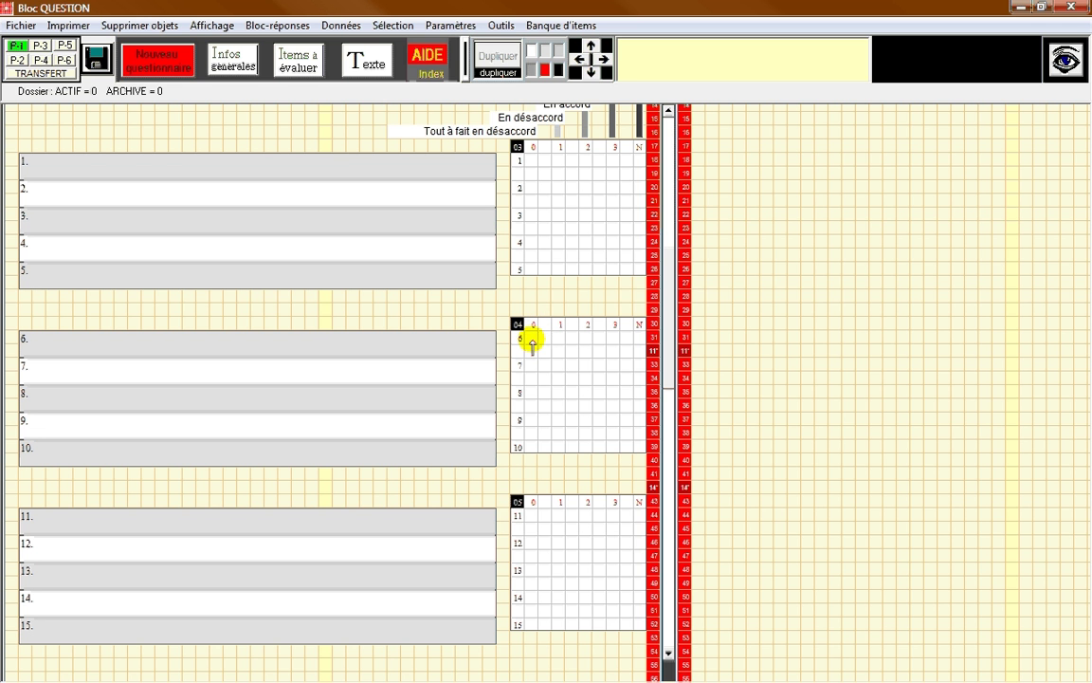
pyautogui.moveTo(668, 305); pyautogui.dragTo(671, 180)
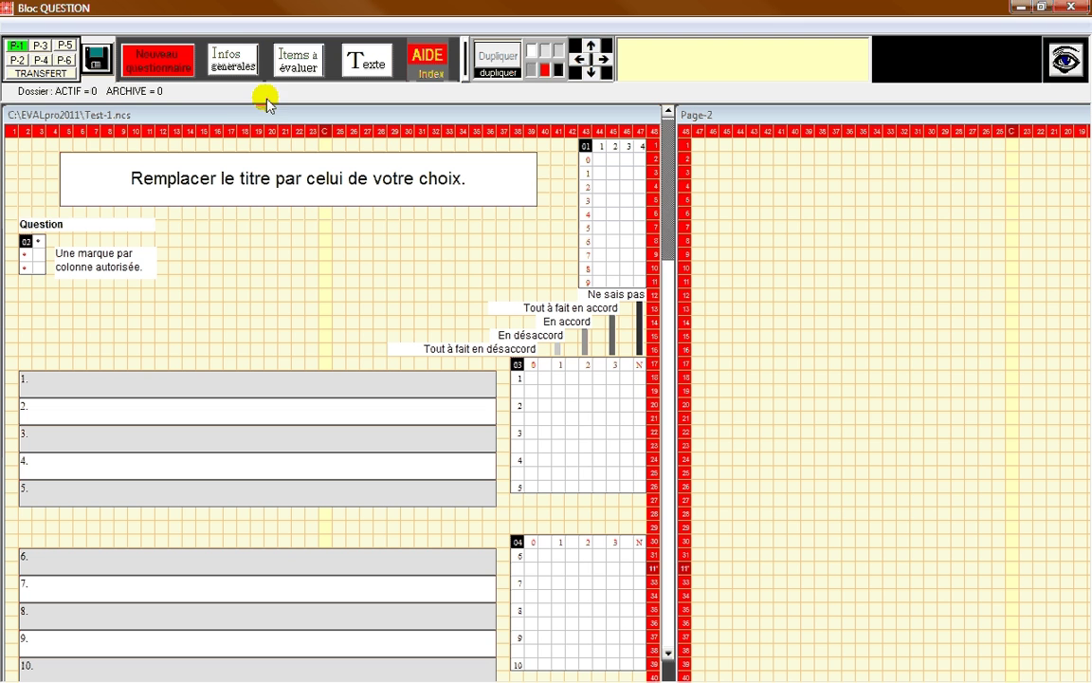
# Step: Save the Test-1 questionnaire with its current block layout
pyautogui.click(104, 66)
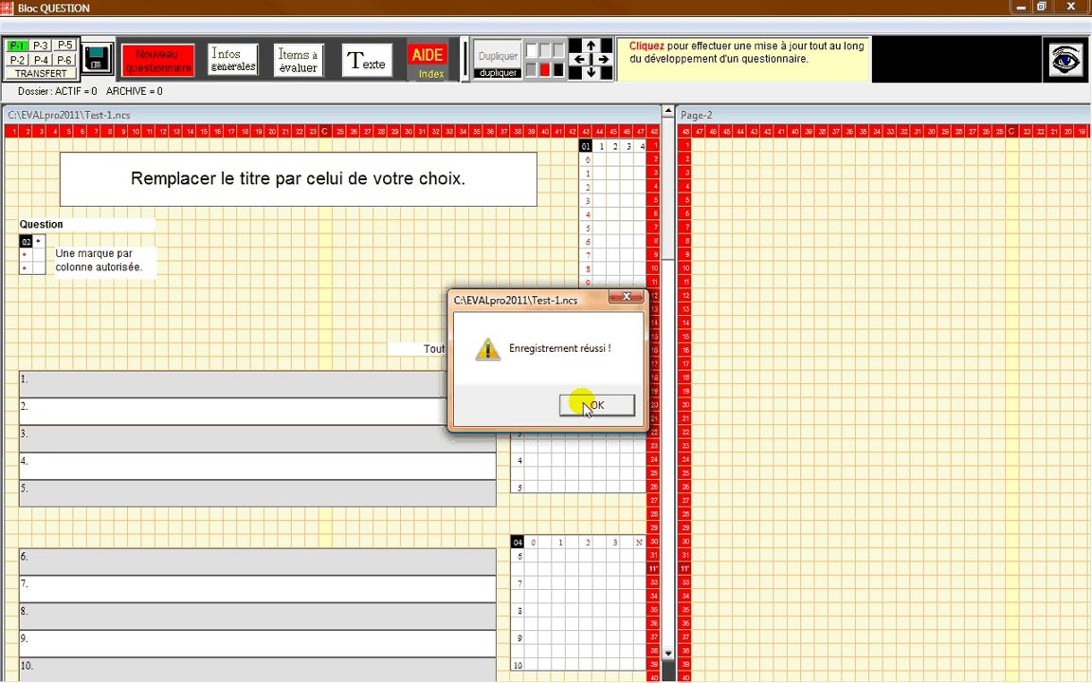
pyautogui.click(595, 406)
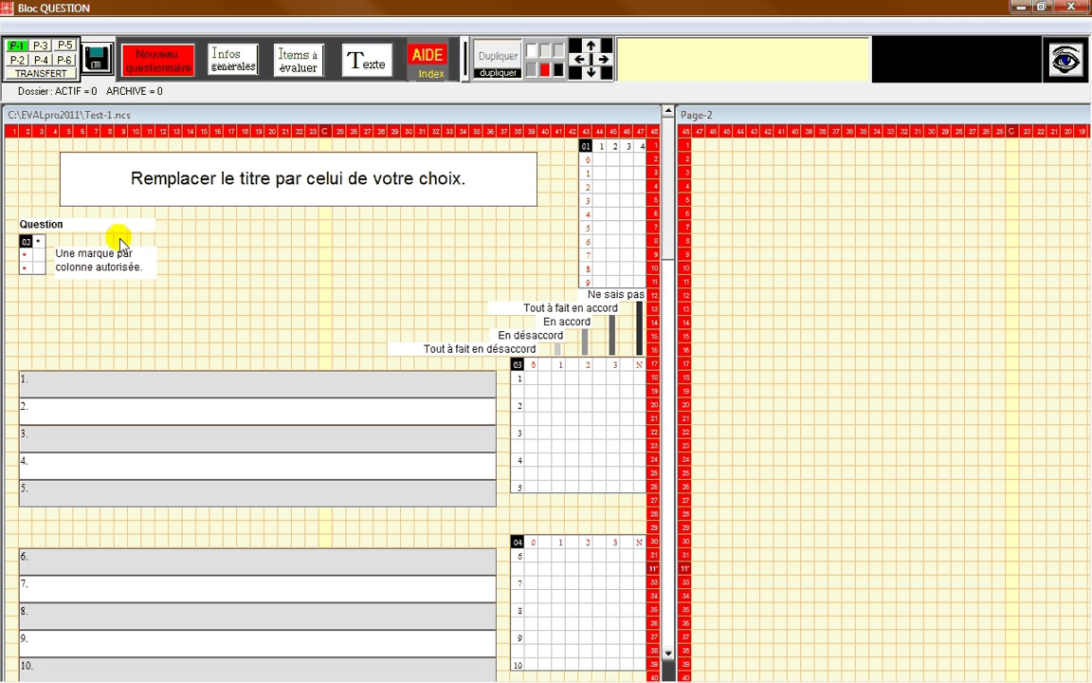
# Step: Replace the heading text above block 02 with "Sexe?"
pyautogui.click(70, 223)
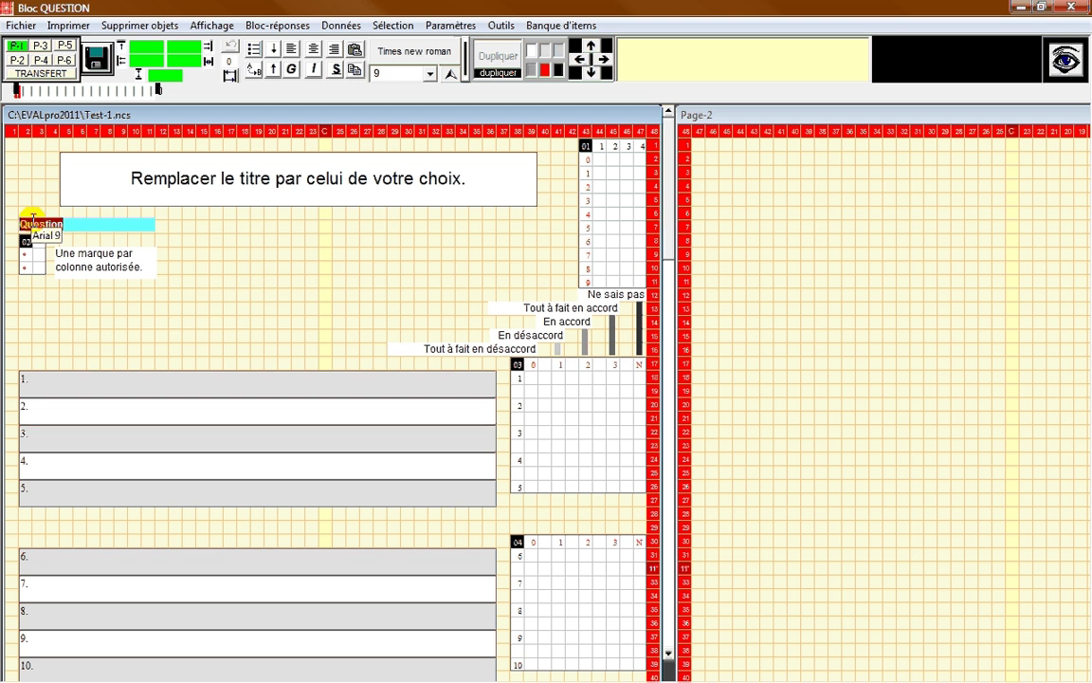
pyautogui.write('Se')
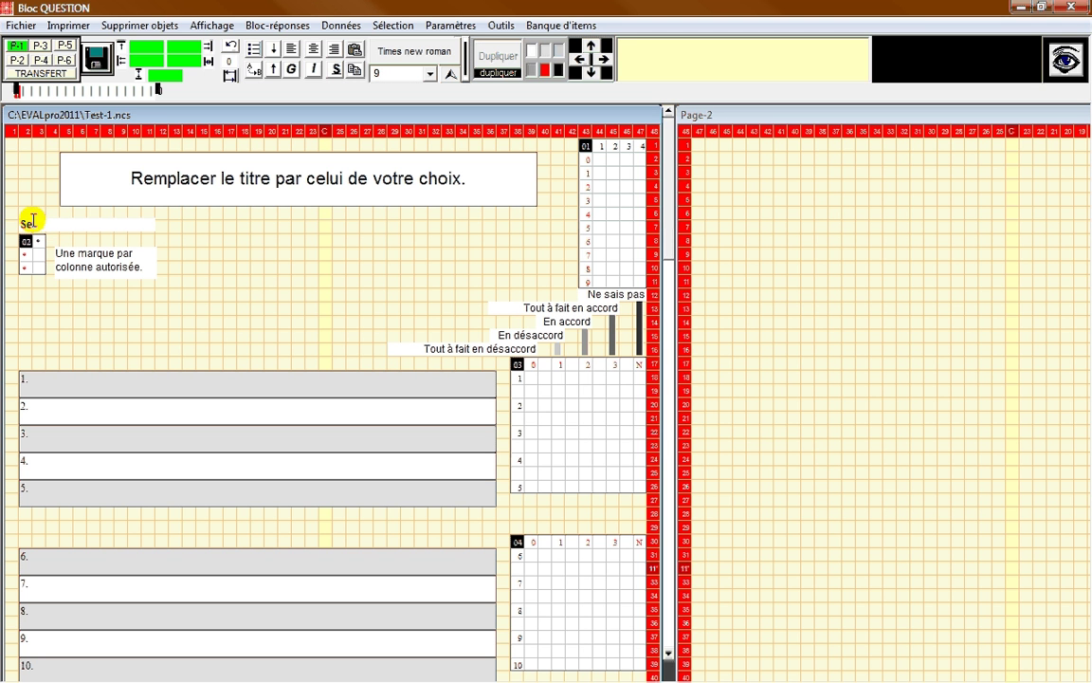
pyautogui.write('xe')
pyautogui.write('e')
pyautogui.press('BackSpace')
pyautogui.press('BackSpace')
pyautogui.write('e?')
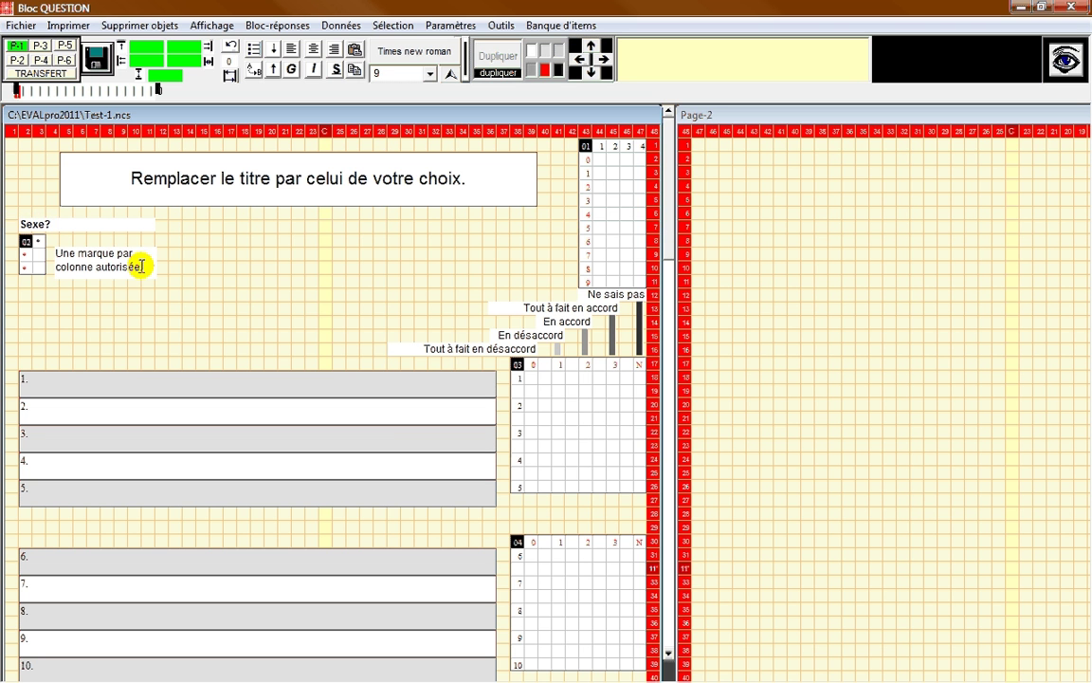
# Step: Replace the instruction text beside block 02 with the answers "F" and "M" on separate lines, and save the questionnaire
pyautogui.click(141, 266)
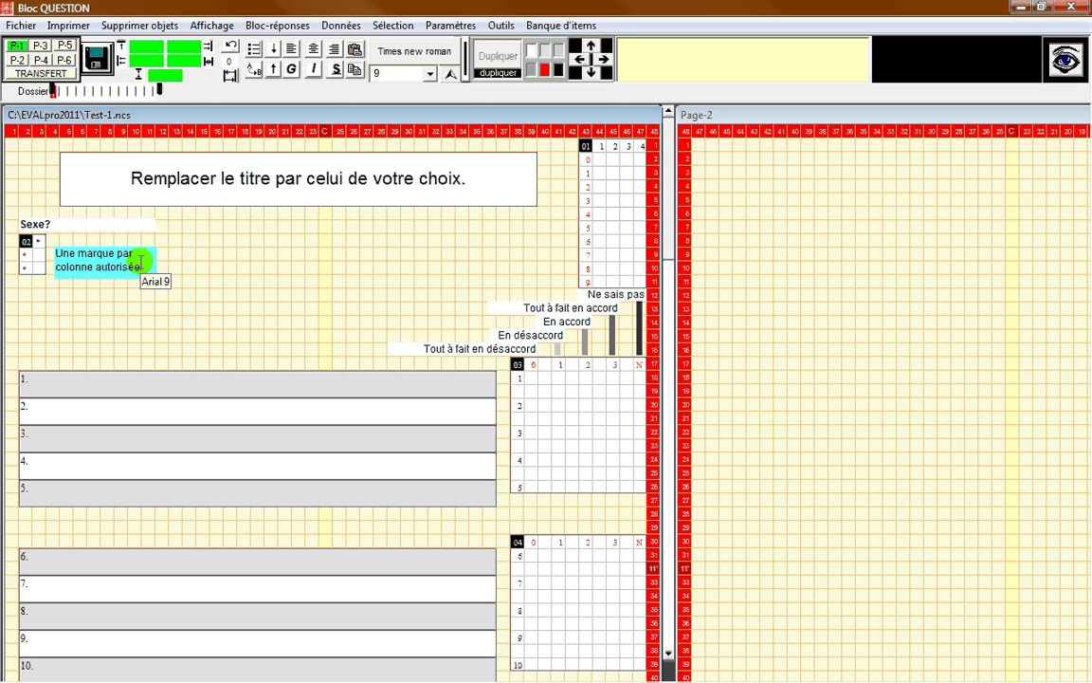
pyautogui.moveTo(140, 261); pyautogui.dragTo(56, 252)
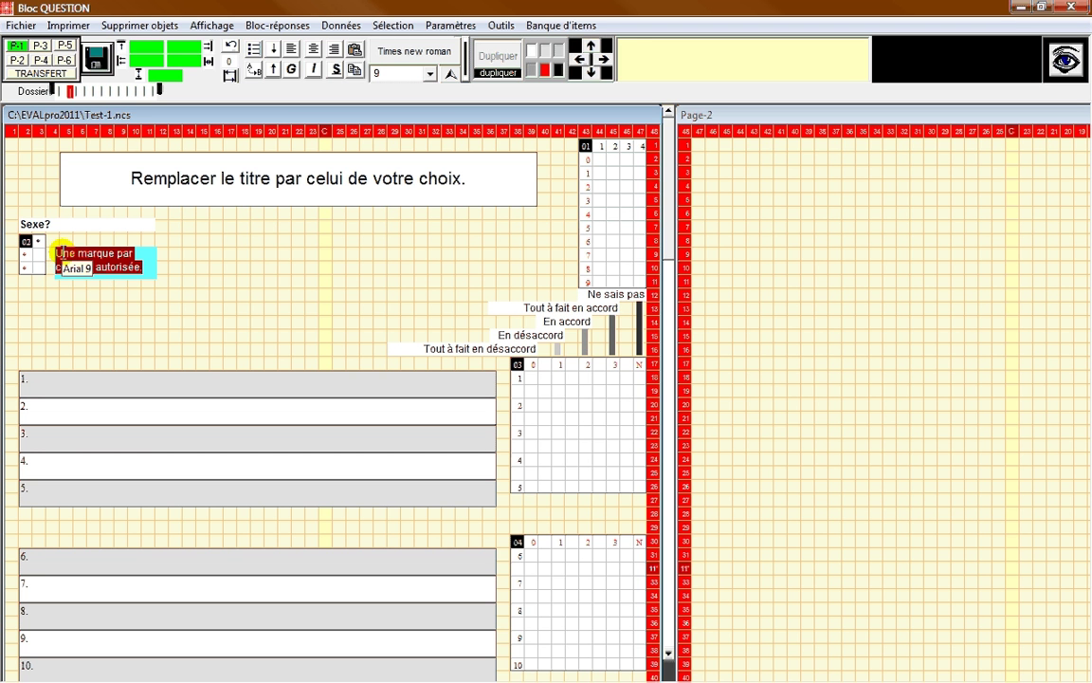
pyautogui.press('Delete')
pyautogui.write('F')
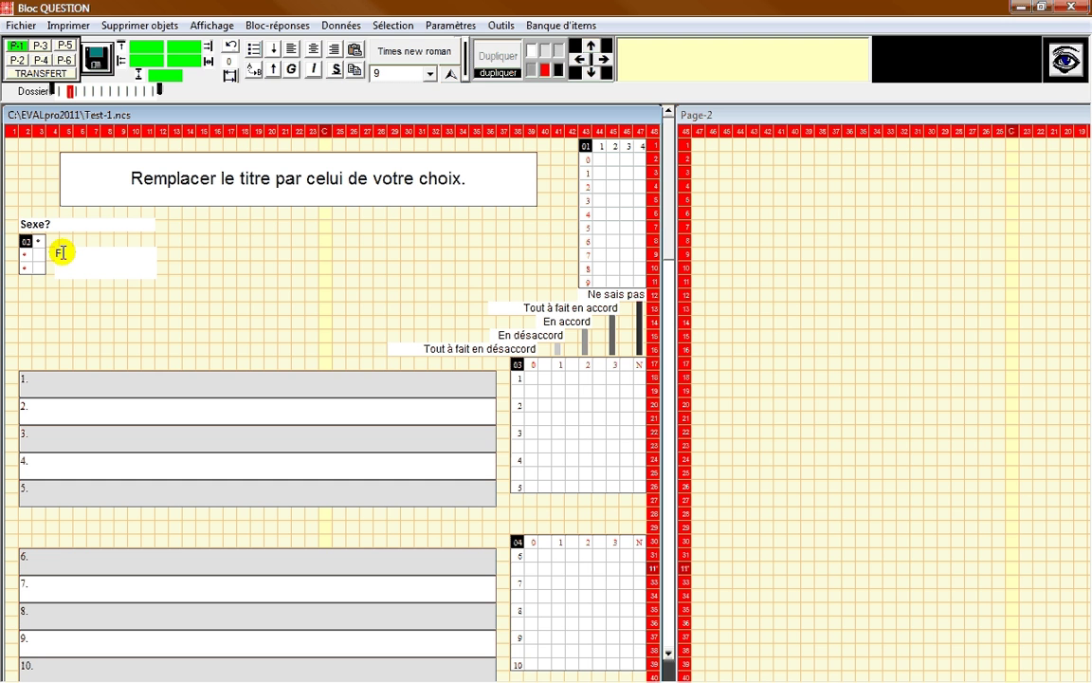
pyautogui.press('Return')
pyautogui.write('M')
pyautogui.click(227, 309)
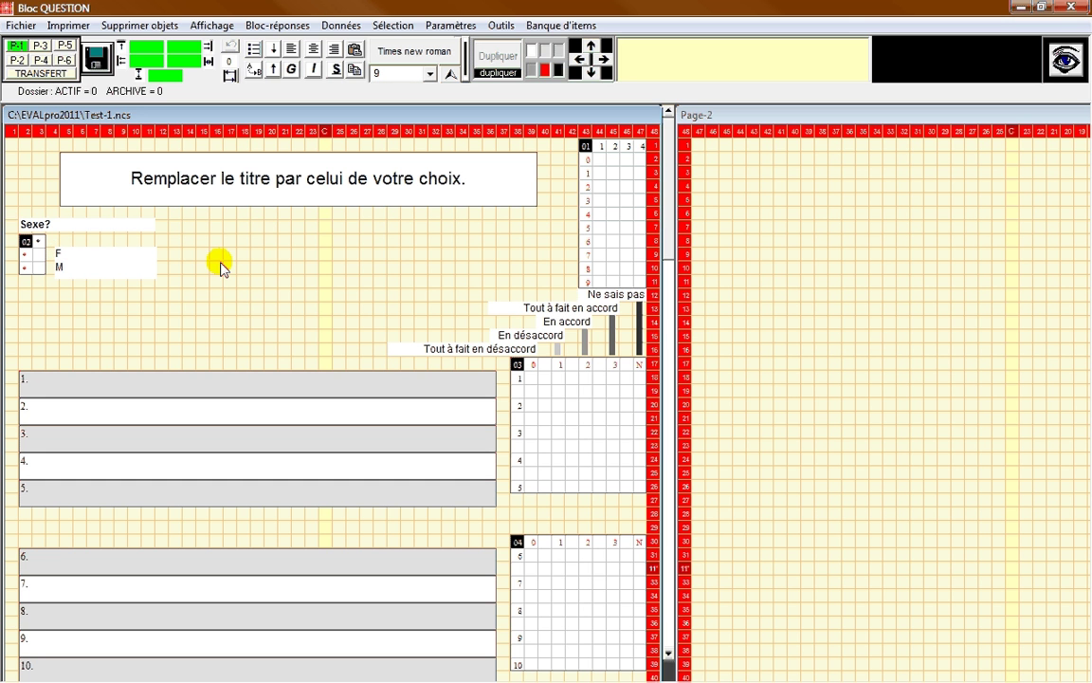
pyautogui.click(95, 56)
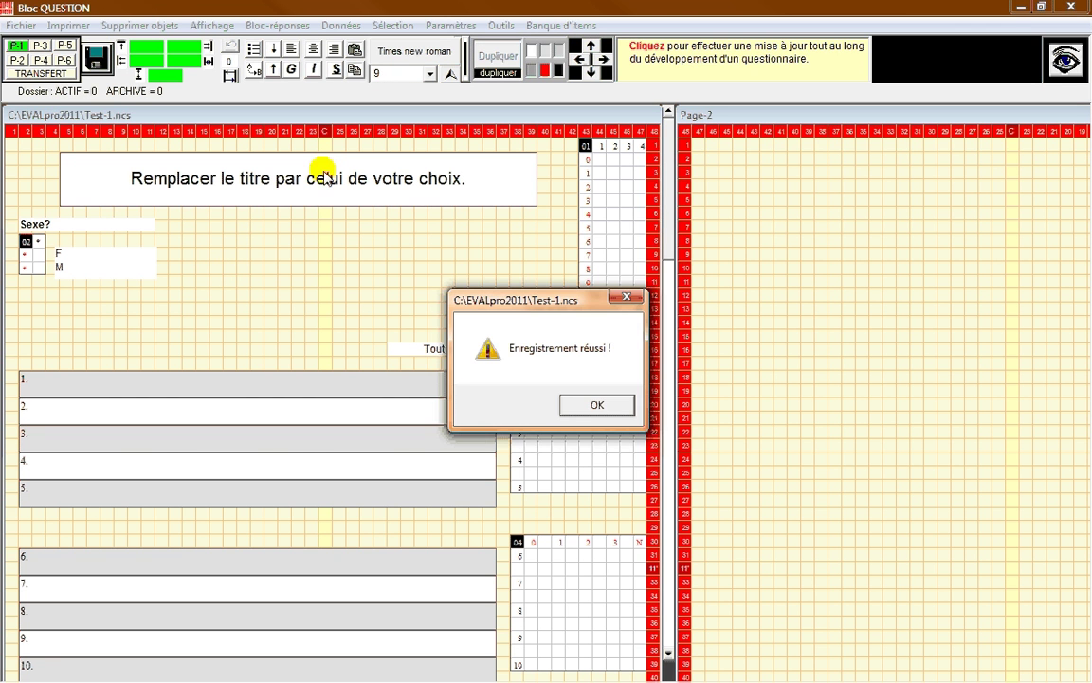
pyautogui.click(597, 405)
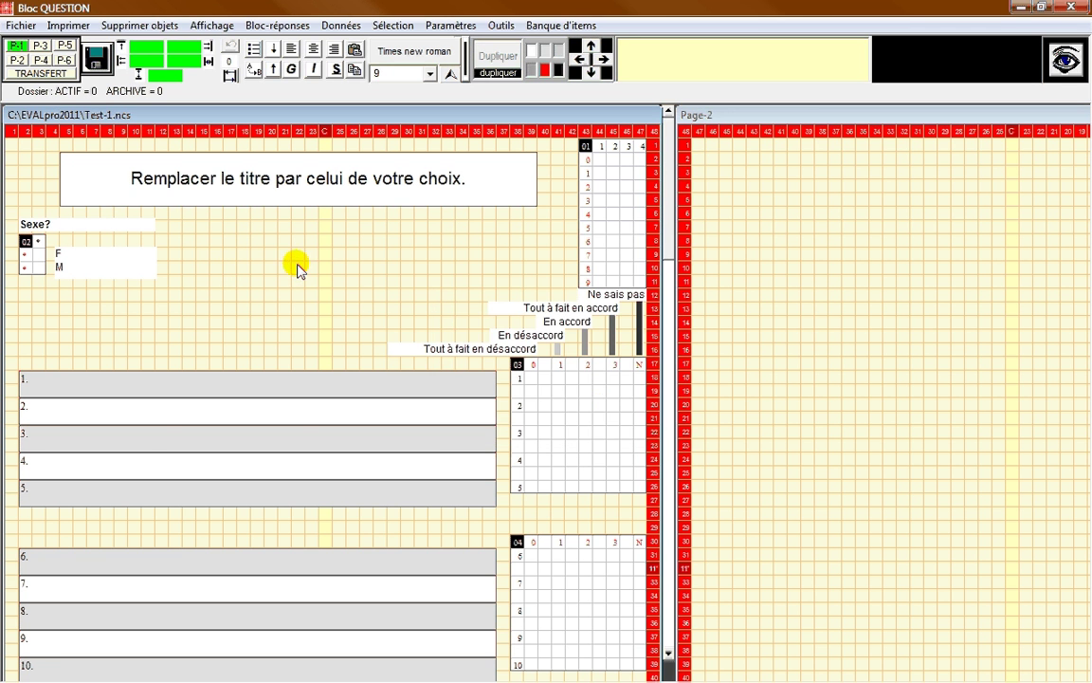
# Step: Preview the printed page, check the layout down to items 11 to 15, and return to the editor
pyautogui.hotkey('ctrl', 'p')
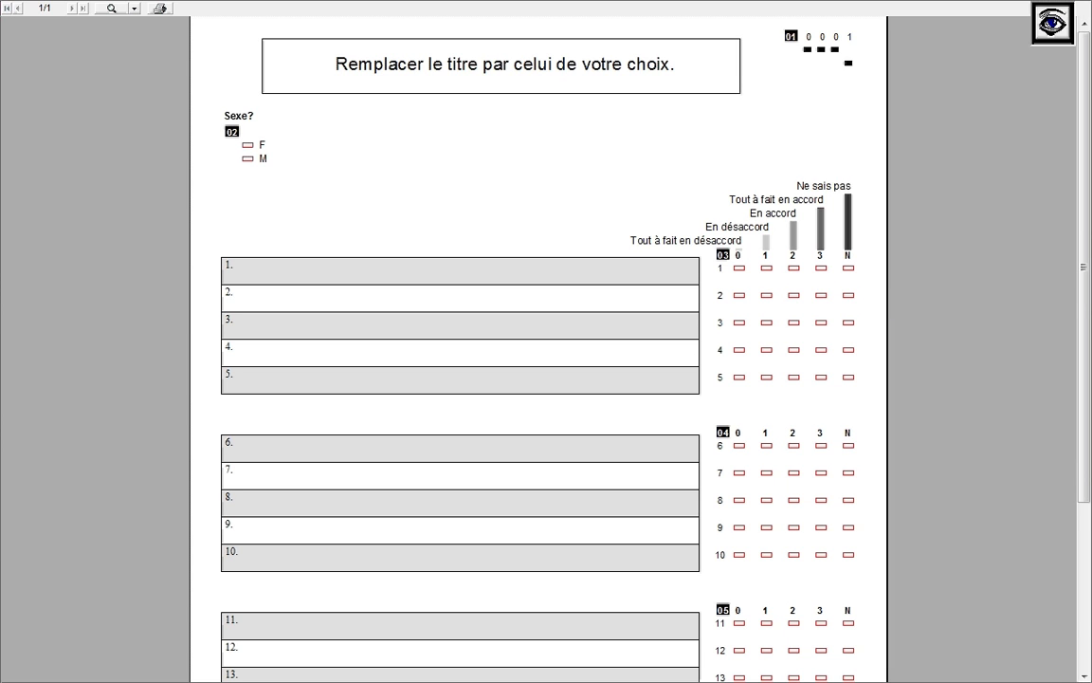
pyautogui.moveTo(1085, 325); pyautogui.dragTo(1086, 389)
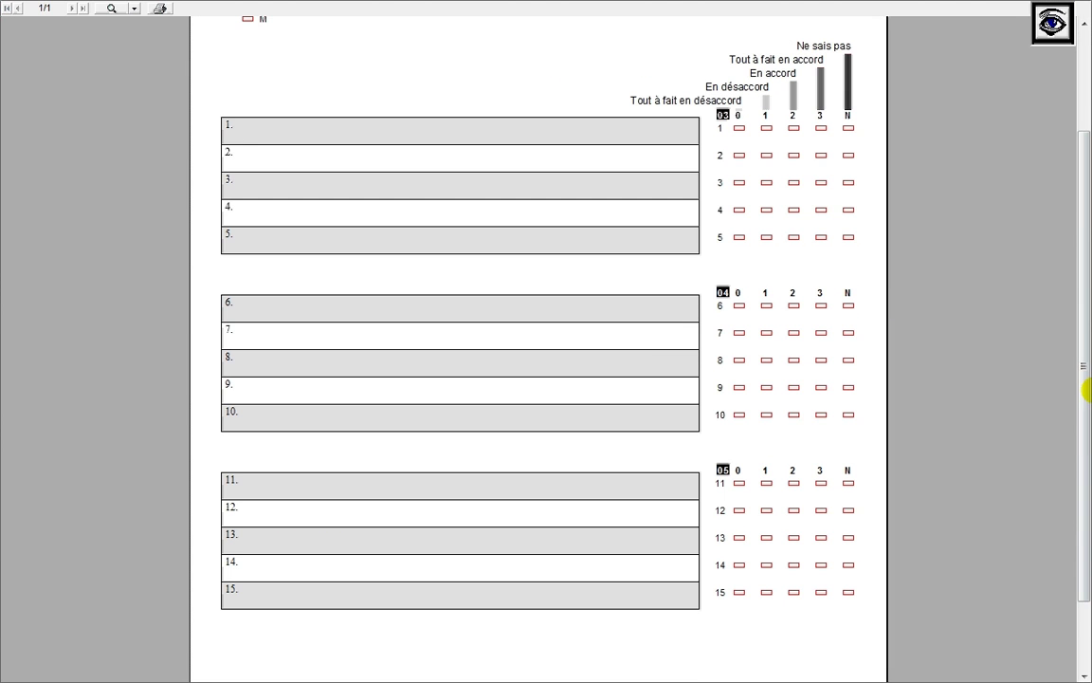
pyautogui.click(1050, 23)
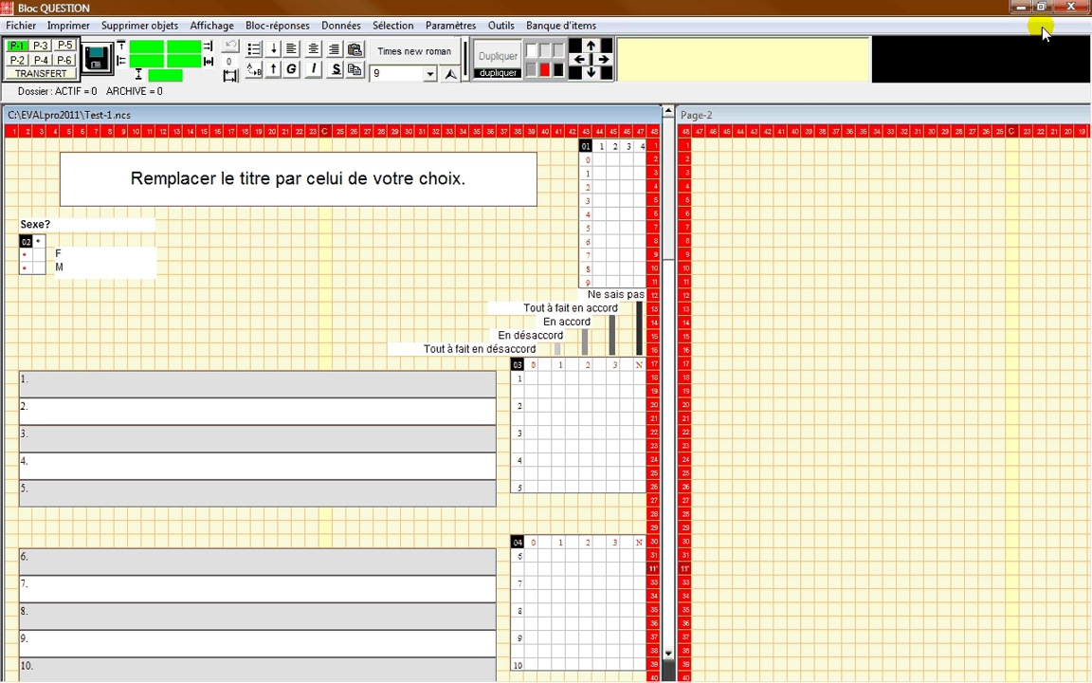
# Step: Draw an empty text frame across the full width of page 1 below item 15, covering about rows 56 to 62
pyautogui.moveTo(675, 220); pyautogui.dragTo(665, 527)
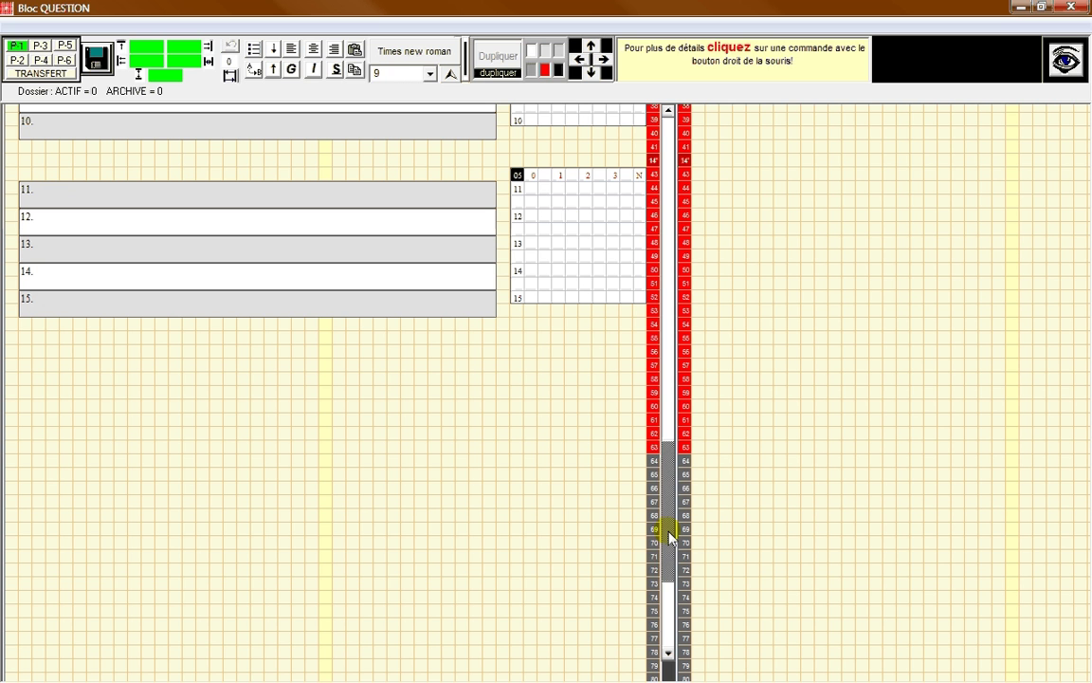
pyautogui.click(378, 80)
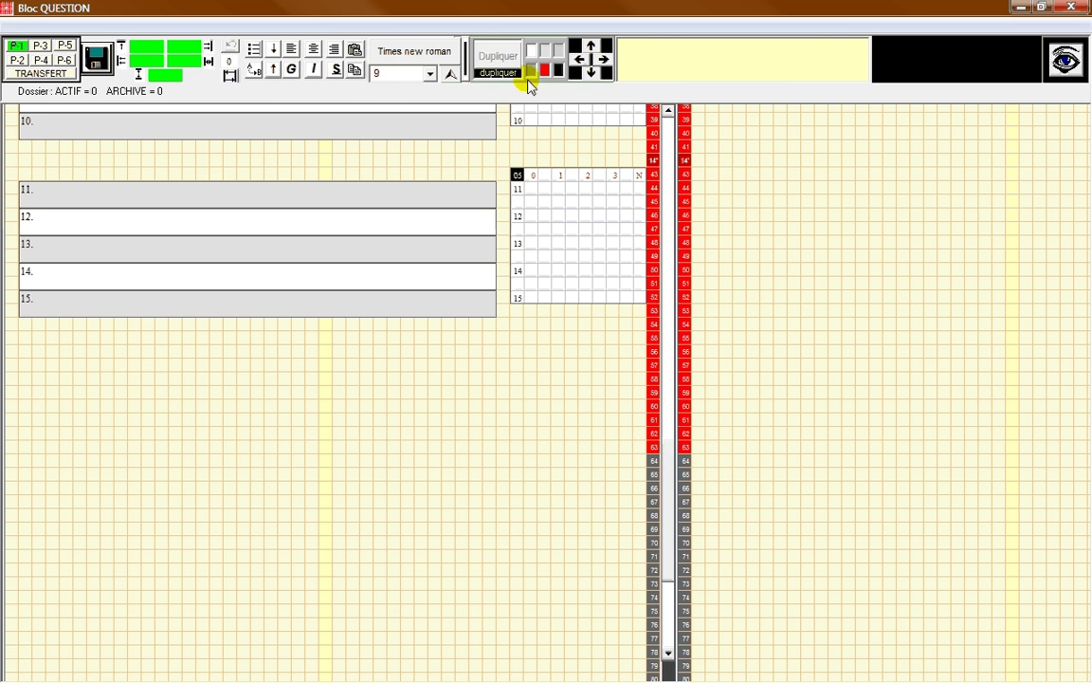
pyautogui.click(578, 74)
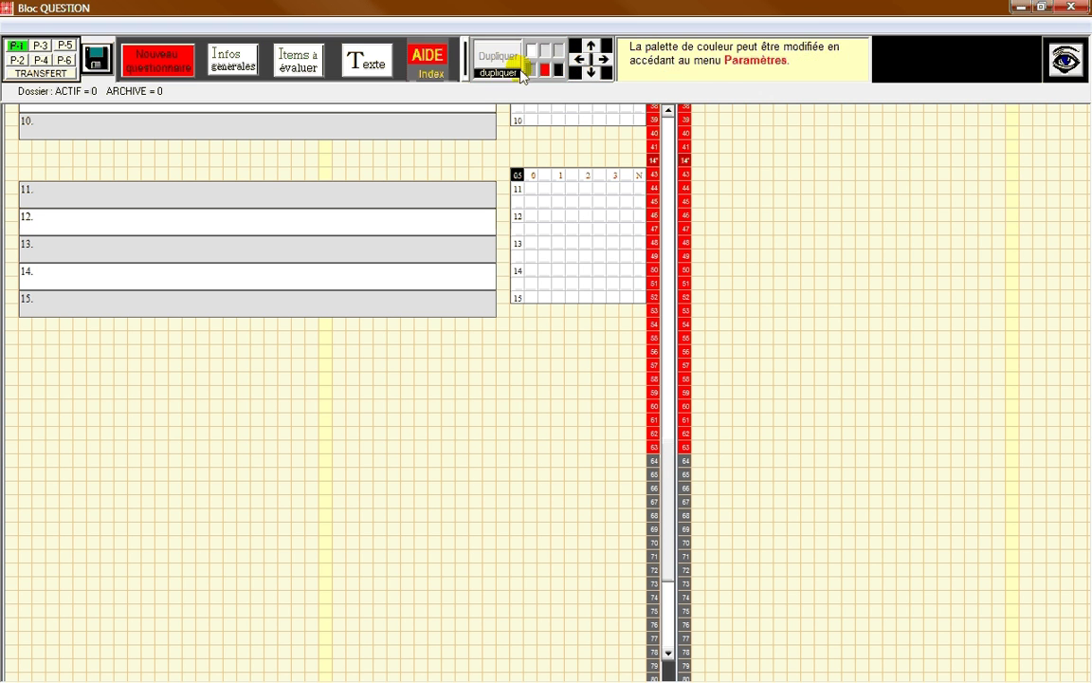
pyautogui.click(379, 63)
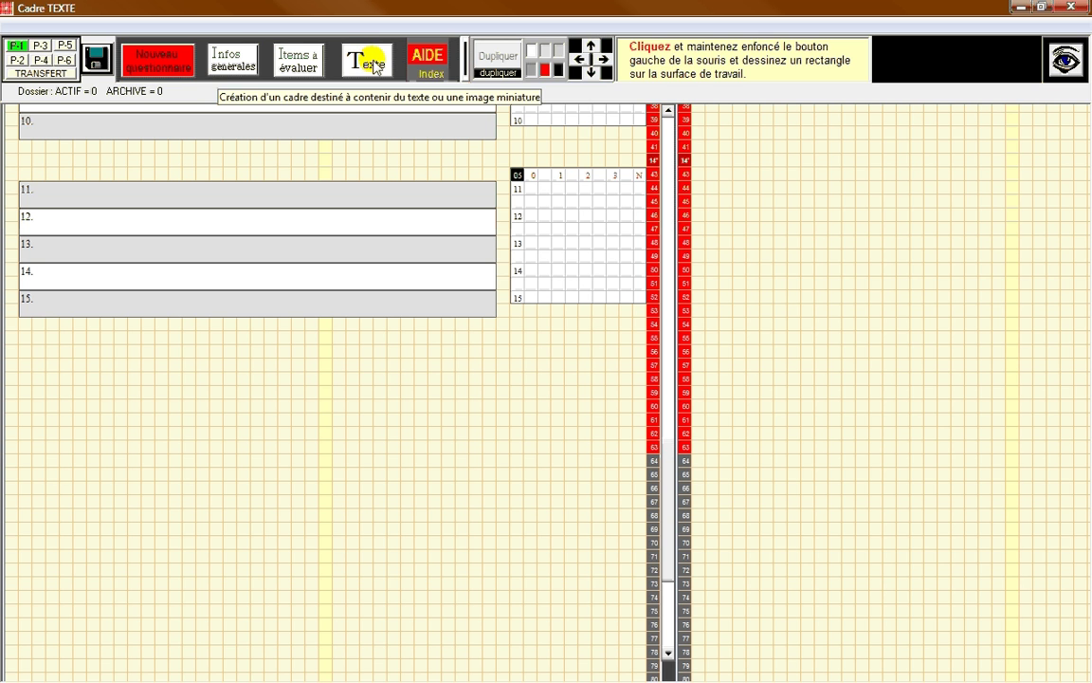
pyautogui.click(377, 64)
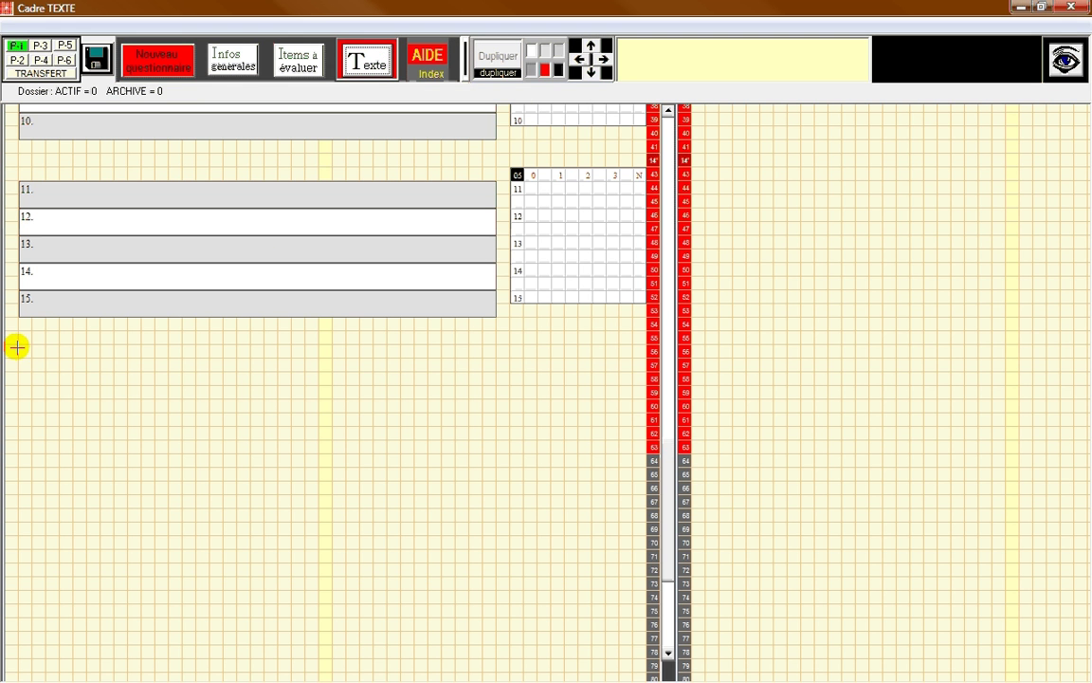
pyautogui.moveTo(17, 346); pyautogui.dragTo(646, 438)
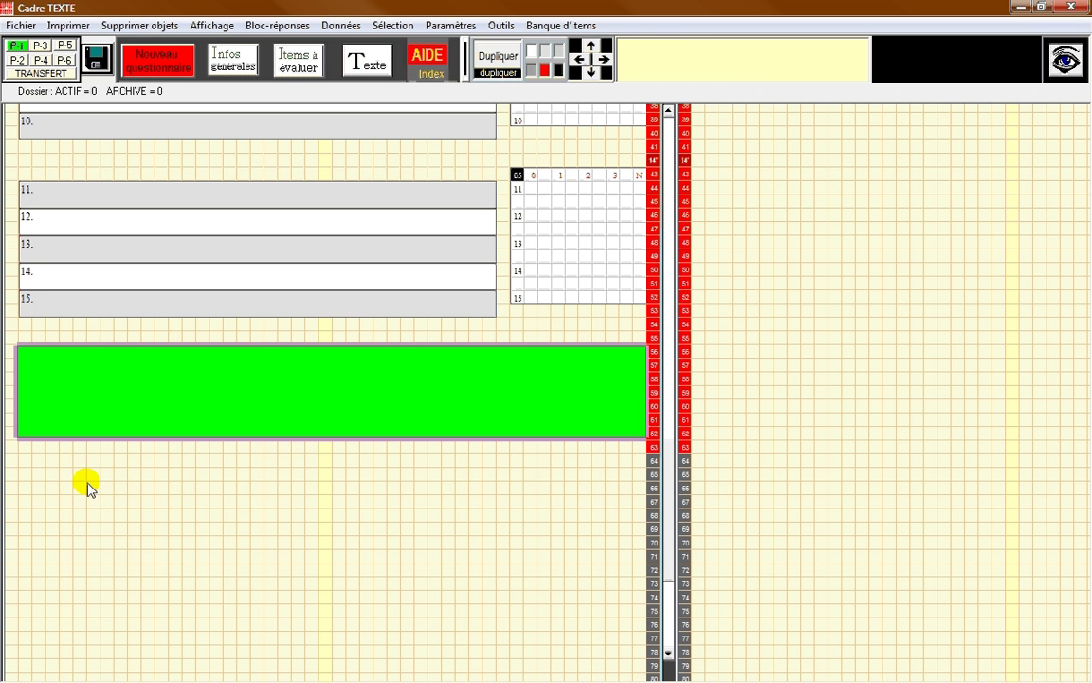
pyautogui.click(31, 338)
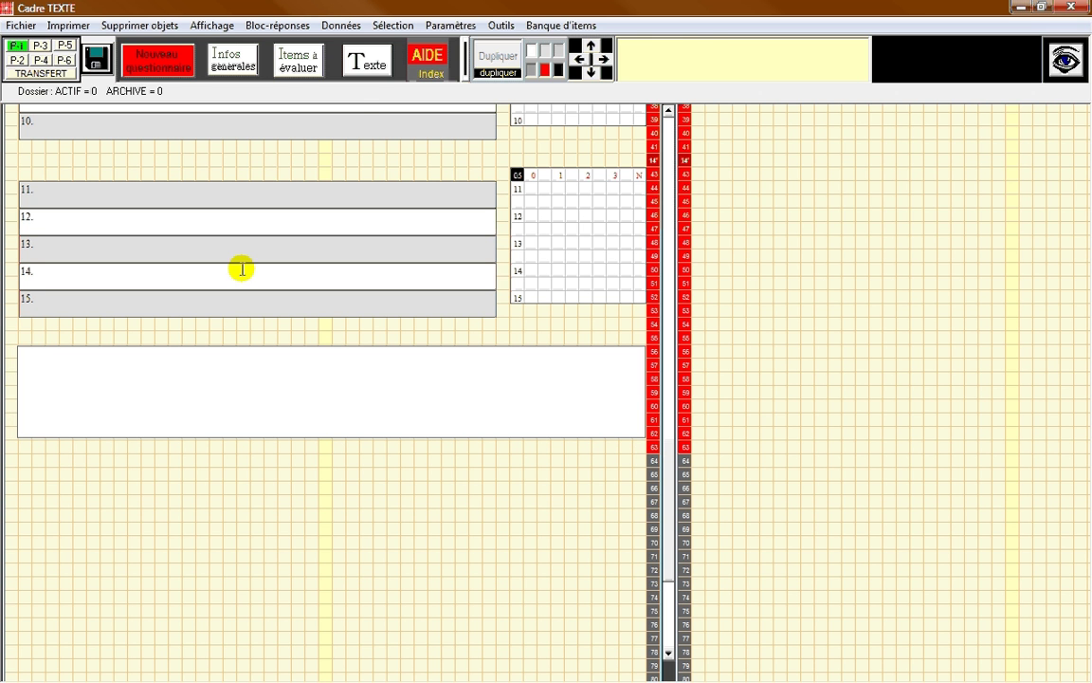
# Step: Add a small text frame overlapping the upper edge of the empty frame, about half its width, containing "S.V.P vos commentaires"
pyautogui.click(366, 64)
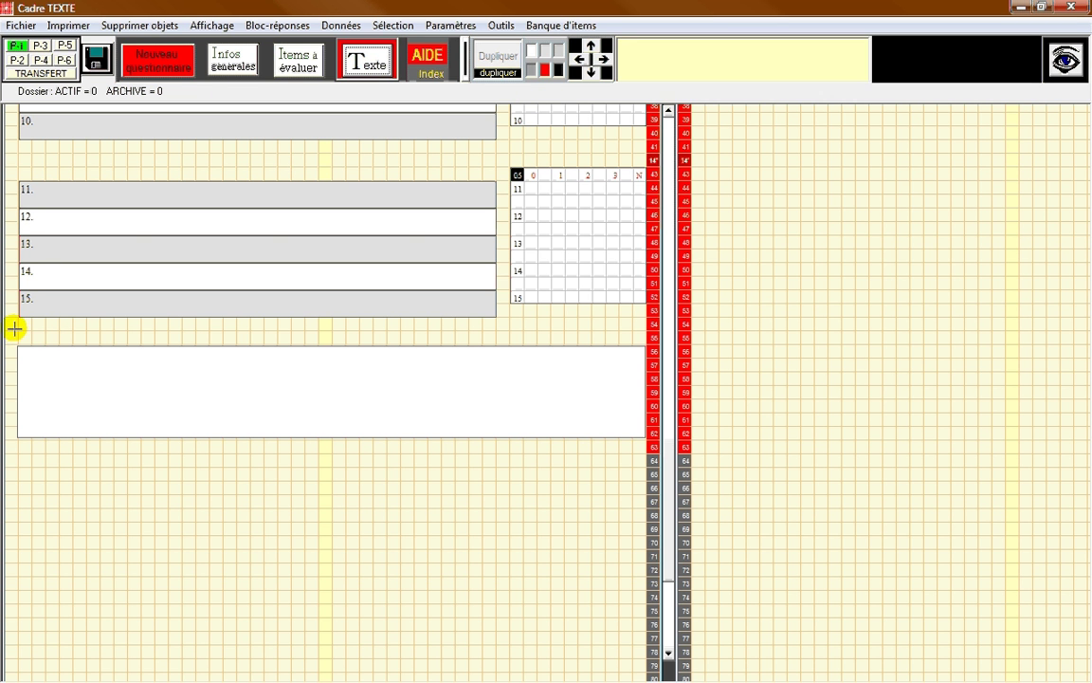
pyautogui.moveTo(74, 331); pyautogui.dragTo(304, 354)
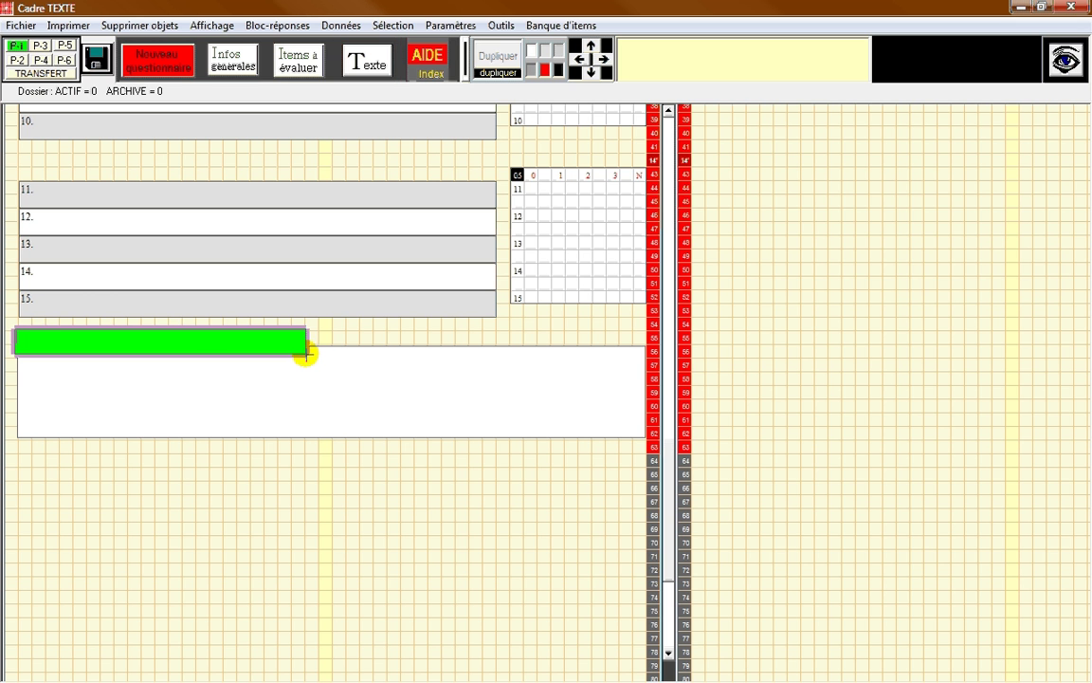
pyautogui.write('S')
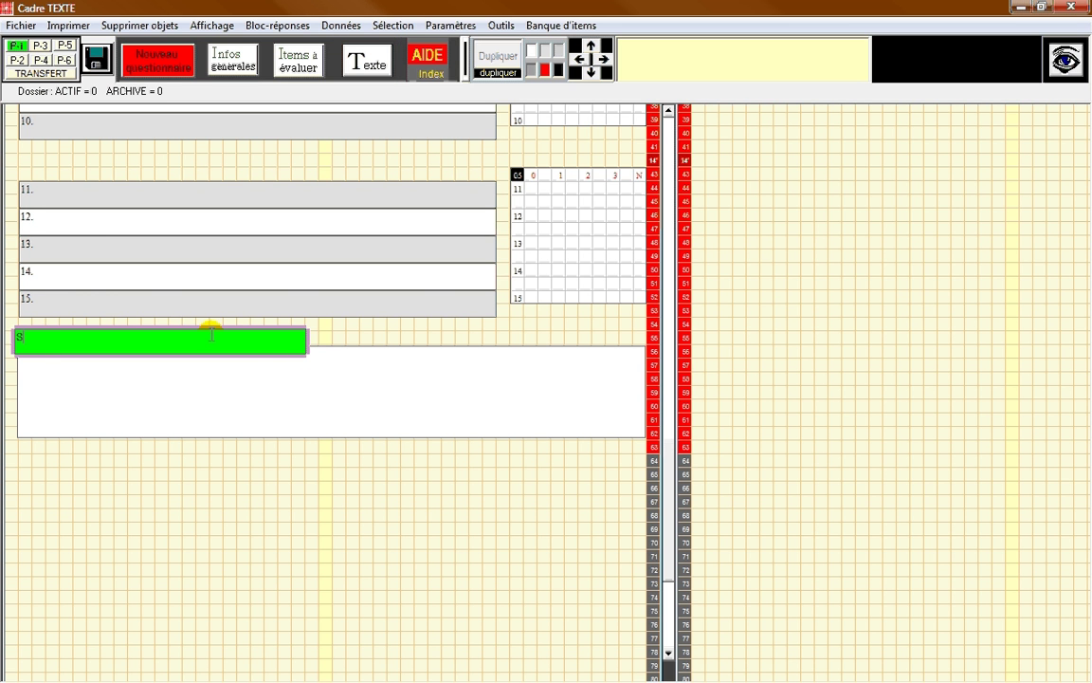
pyautogui.write('.V.P vos commentaires')
pyautogui.click(151, 444)
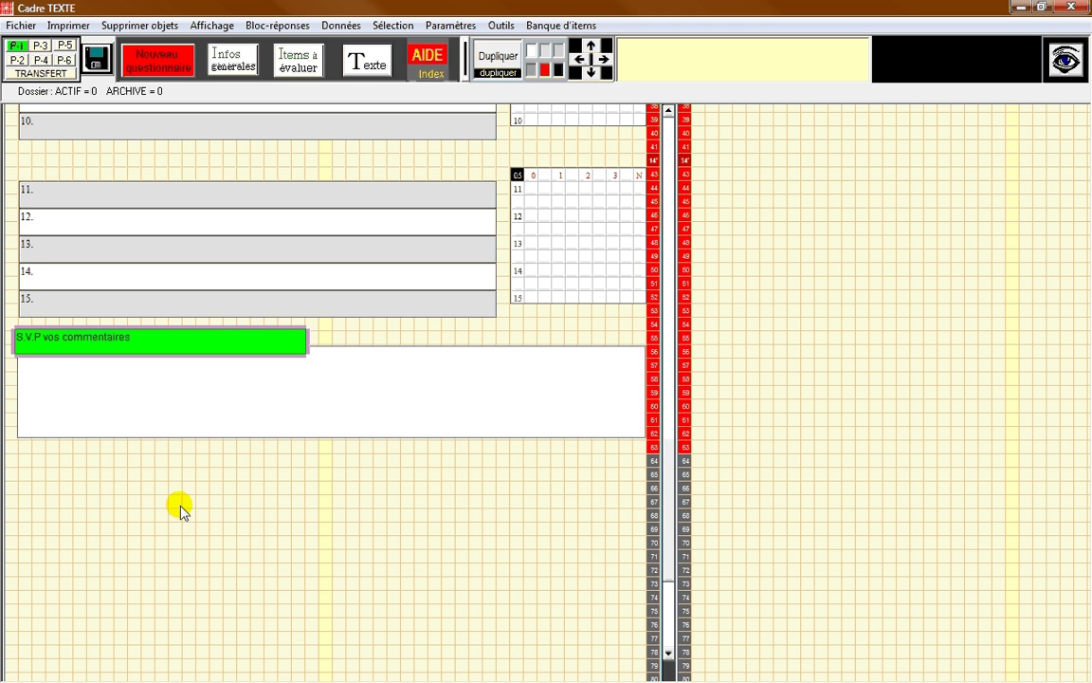
pyautogui.click(183, 497)
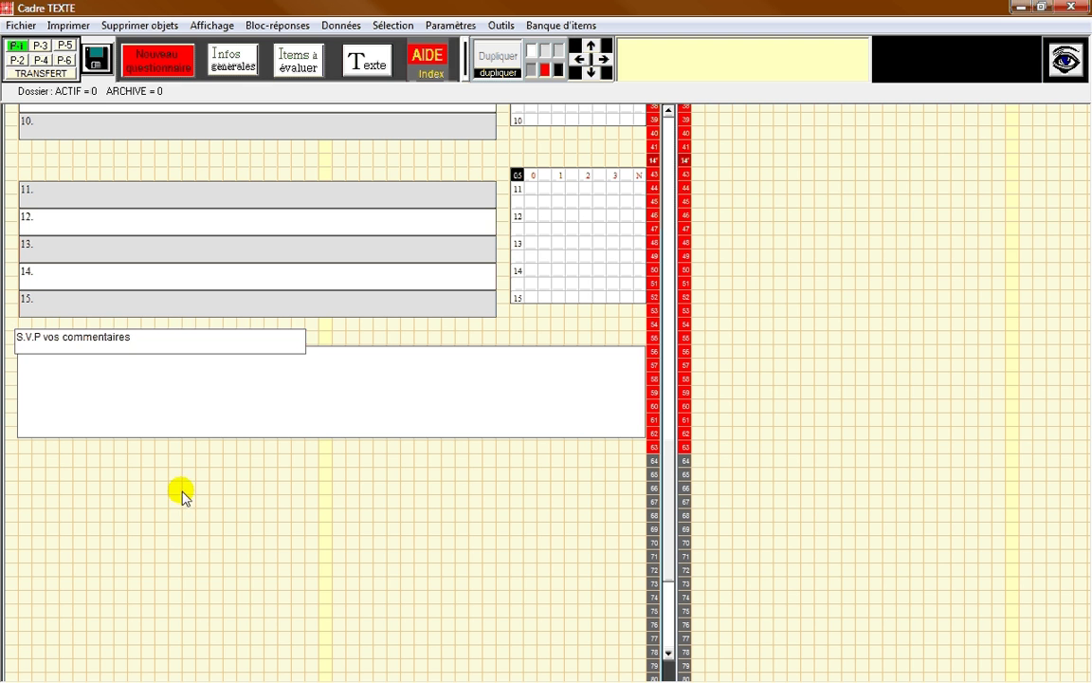
# Step: Format the text "S.V.P vos commentaires" as bold with font size 11
pyautogui.click(136, 337)
pyautogui.moveTo(137, 337); pyautogui.dragTo(17, 337)
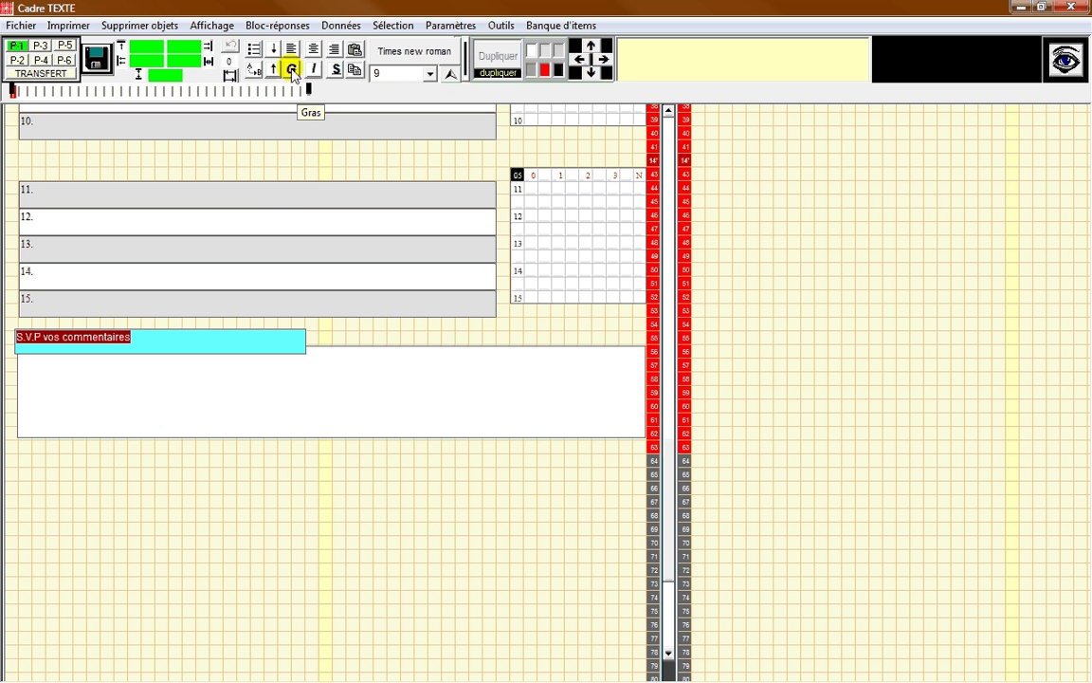
pyautogui.click(292, 71)
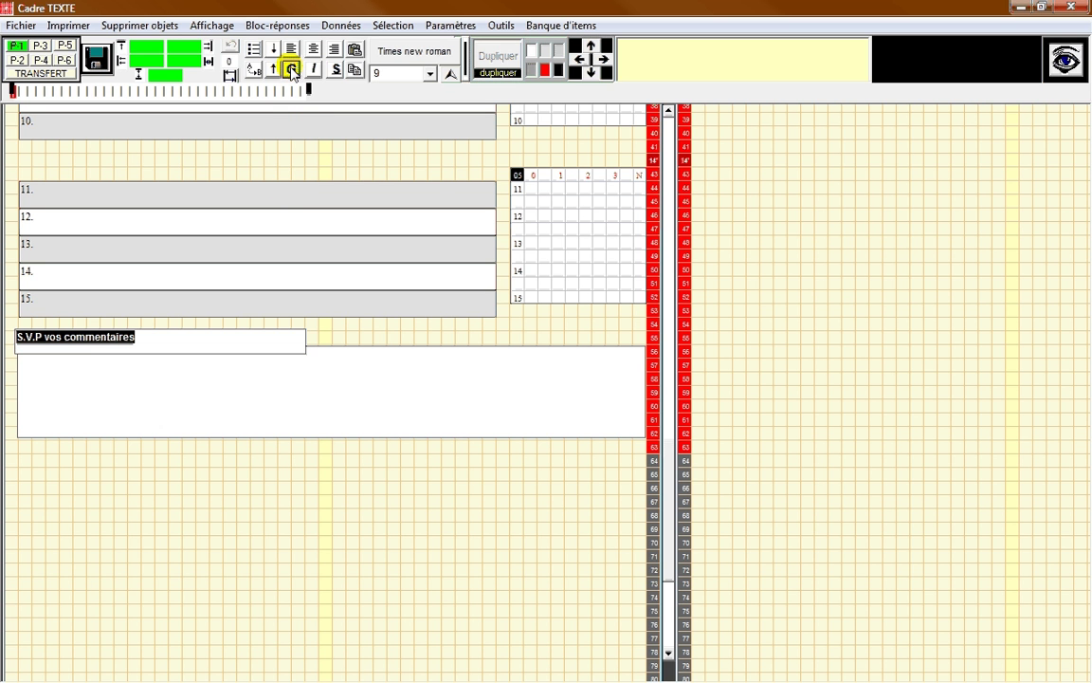
pyautogui.click(431, 74)
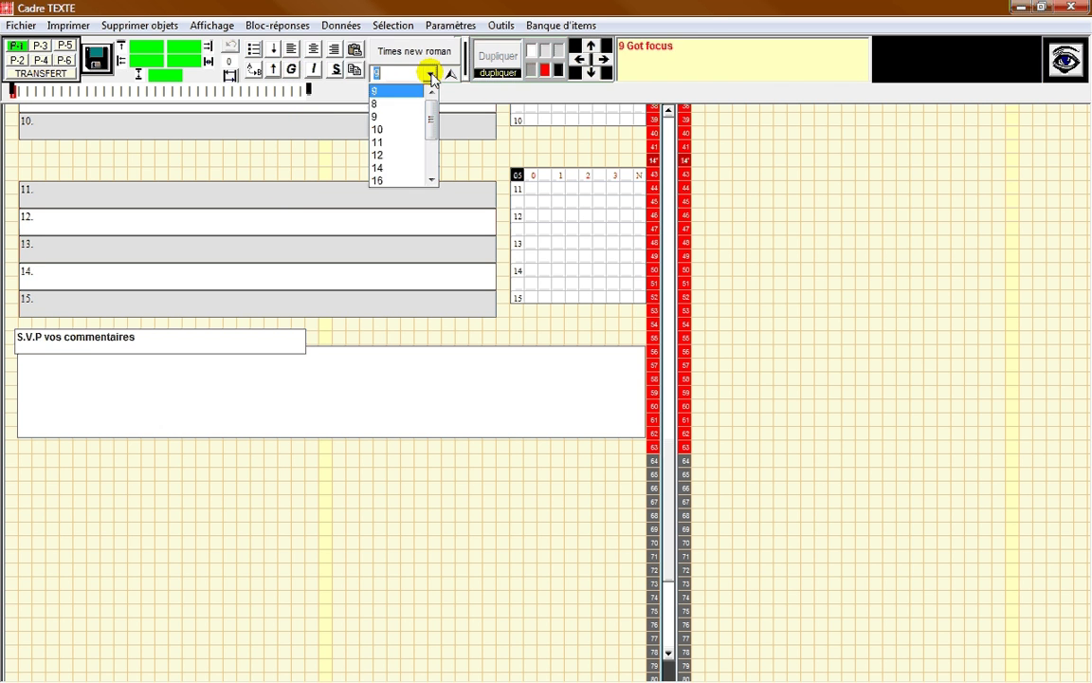
pyautogui.click(380, 142)
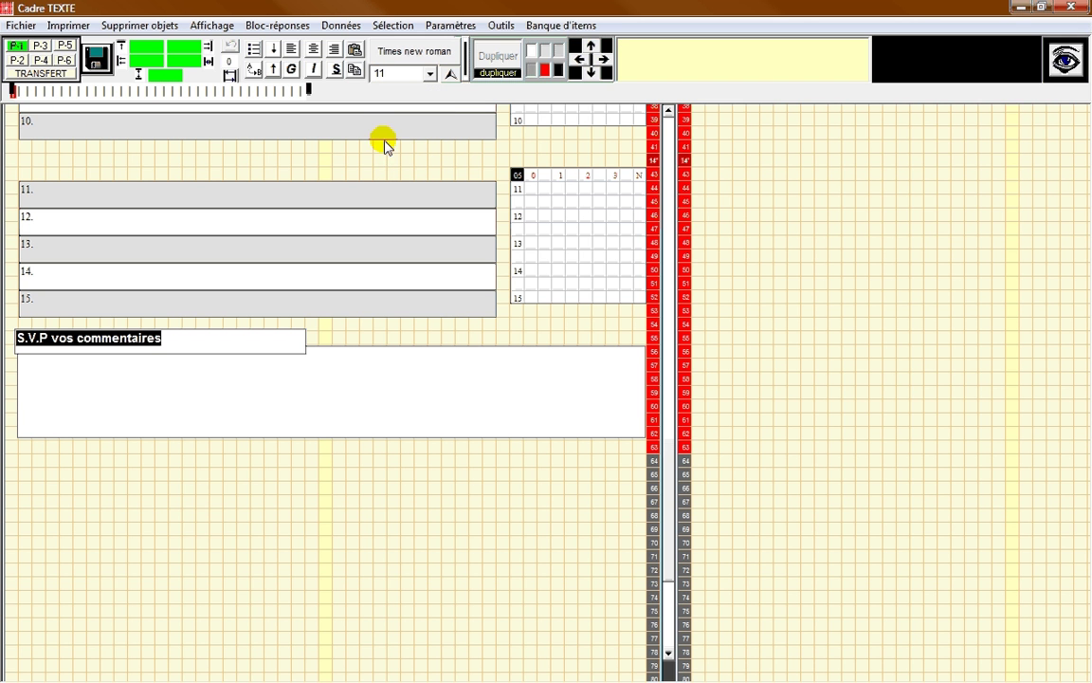
pyautogui.click(214, 502)
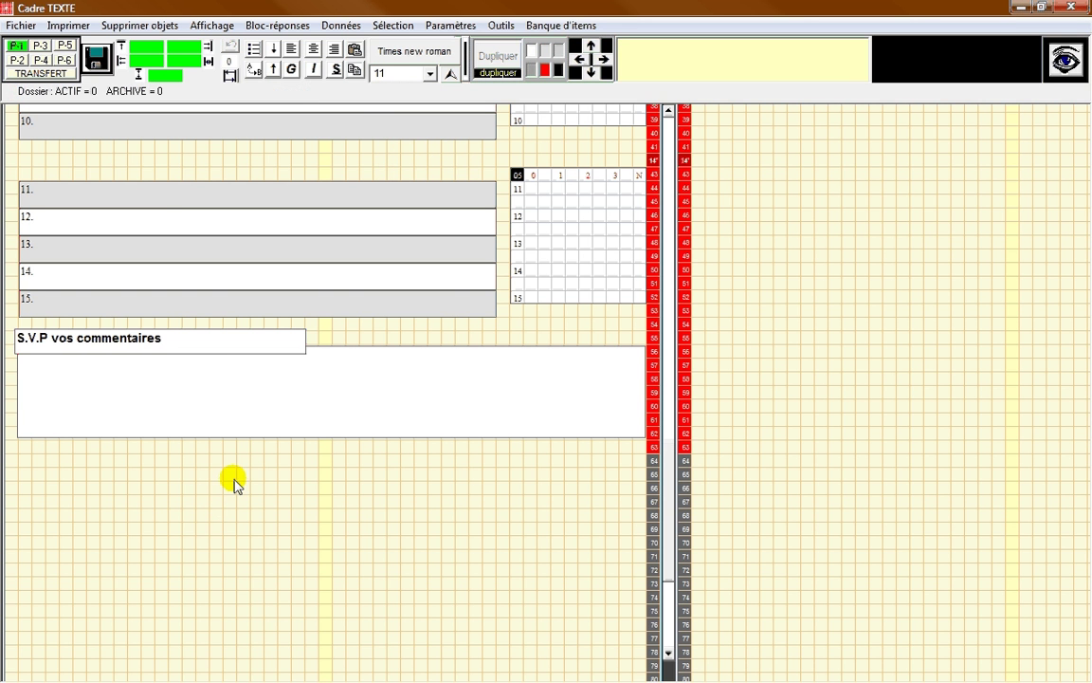
# Step: Preview the printed page and examine how the comment frames look at its lower end, then return to the editor
pyautogui.rightClick(236, 483)
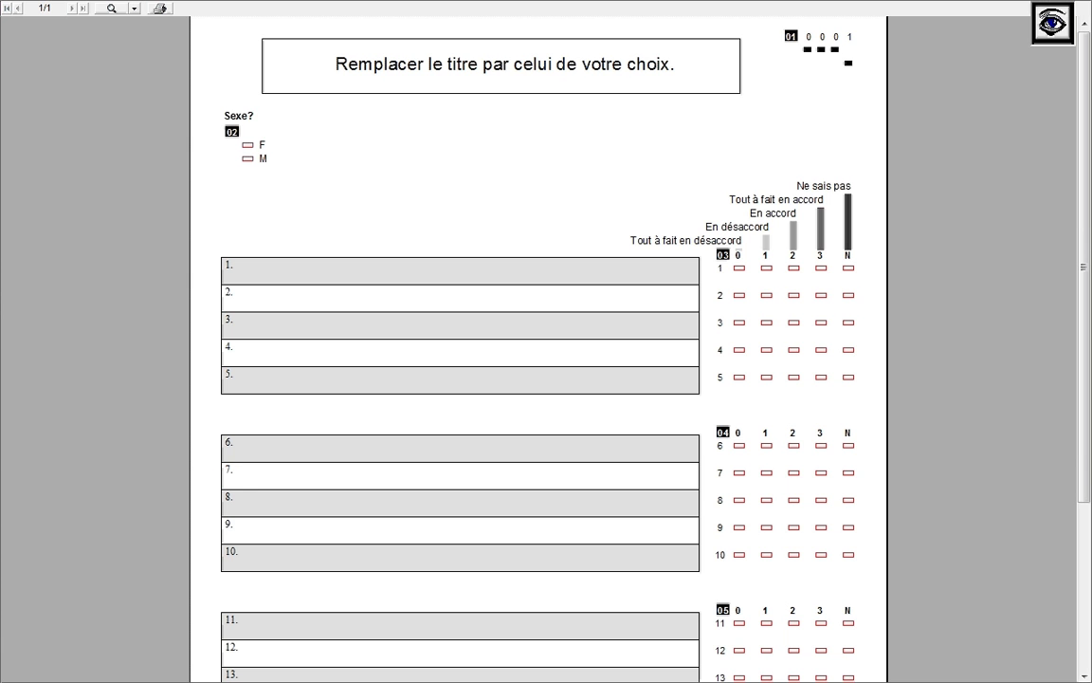
pyautogui.moveTo(1084, 237); pyautogui.dragTo(1083, 470)
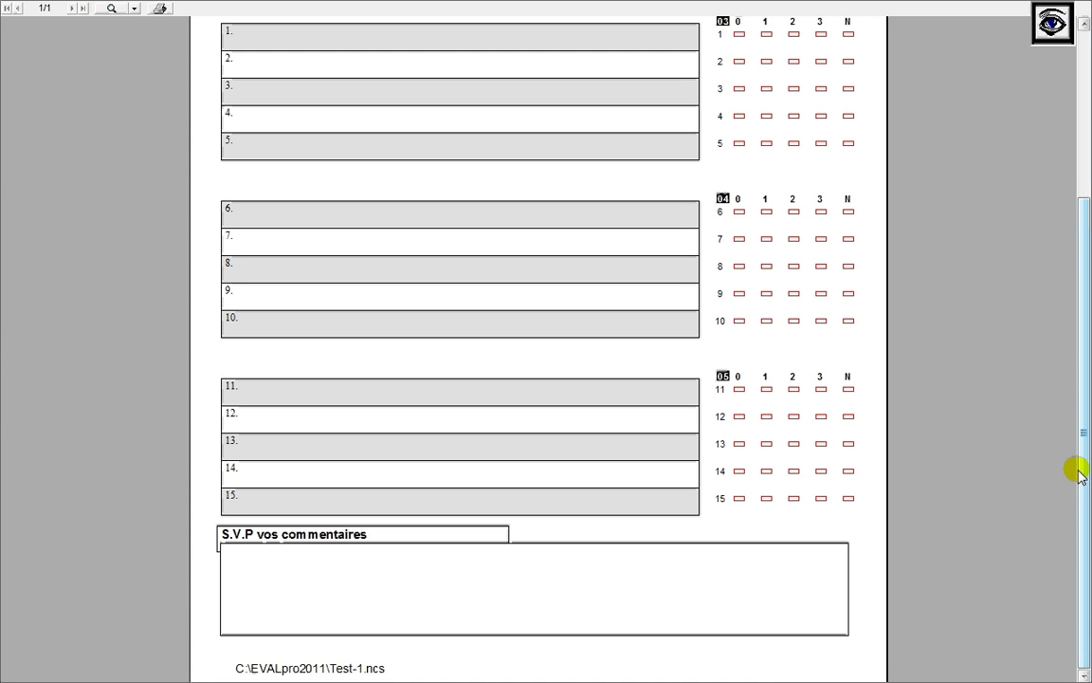
pyautogui.click(1049, 29)
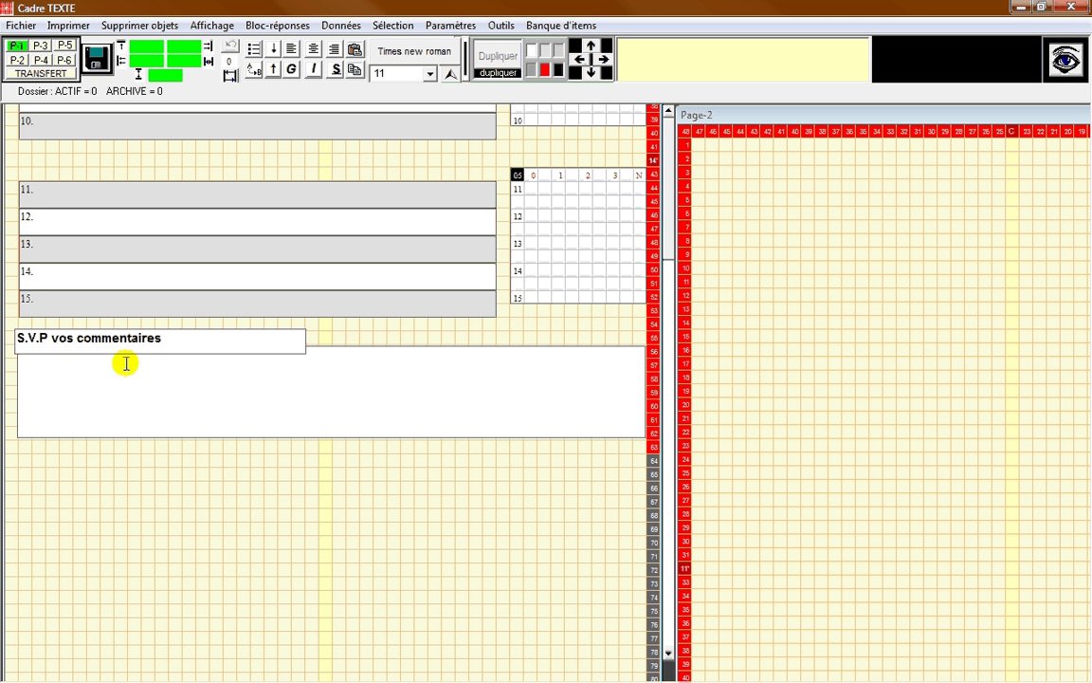
# Step: Nudge the "S.V.P vos commentaires" title frame slightly to the right
pyautogui.click(172, 343)
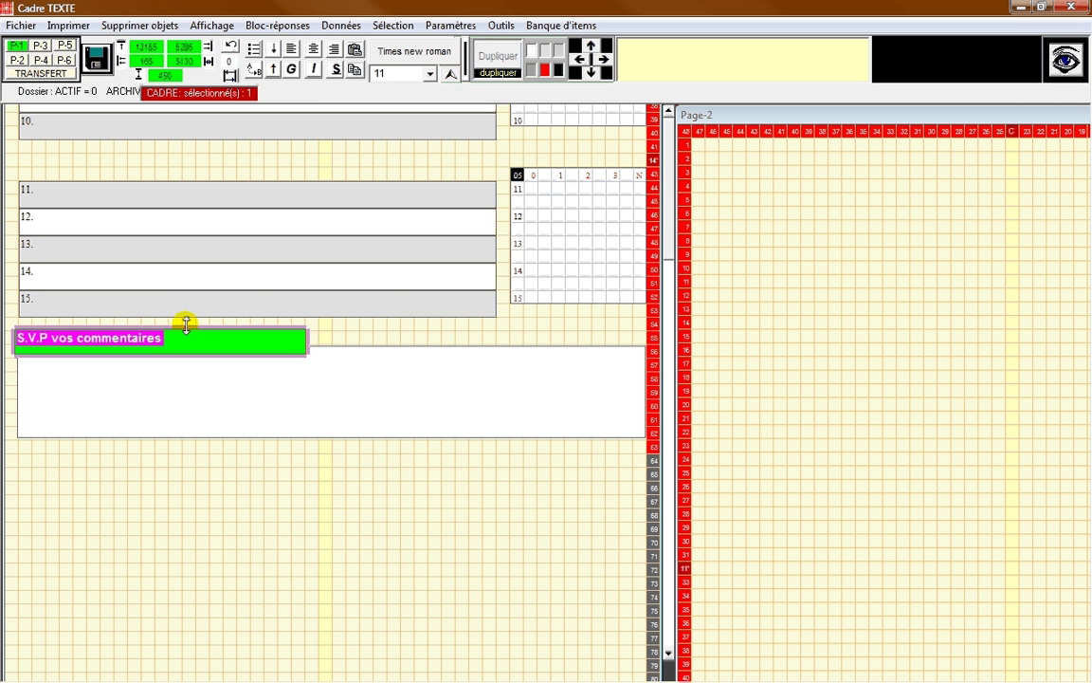
pyautogui.press('Right')
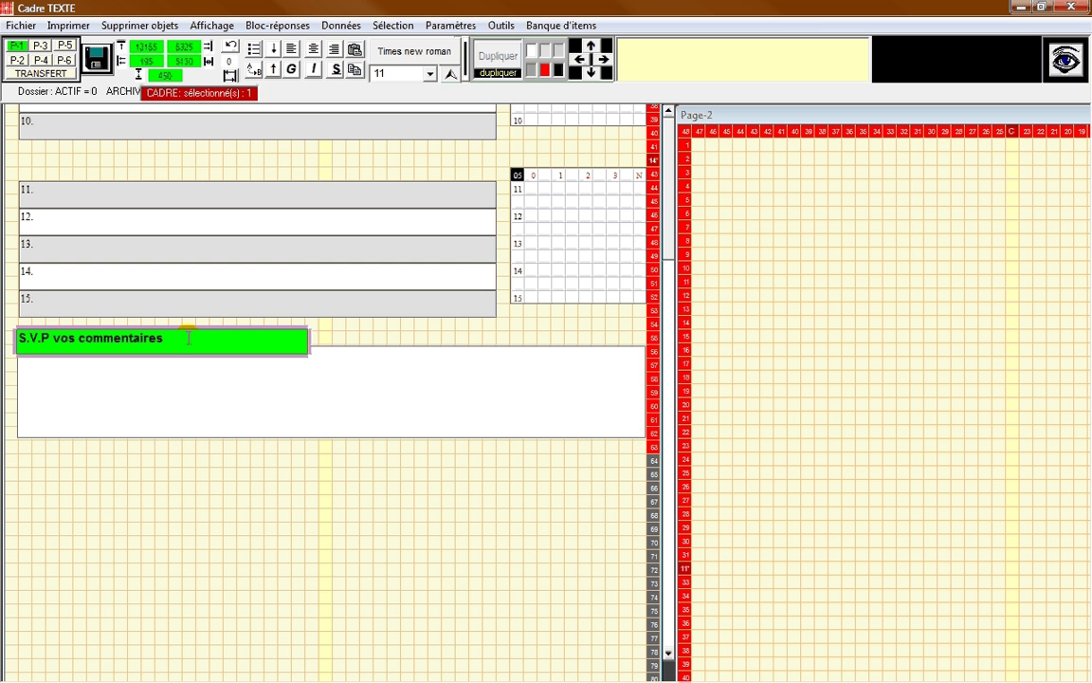
pyautogui.click(324, 333)
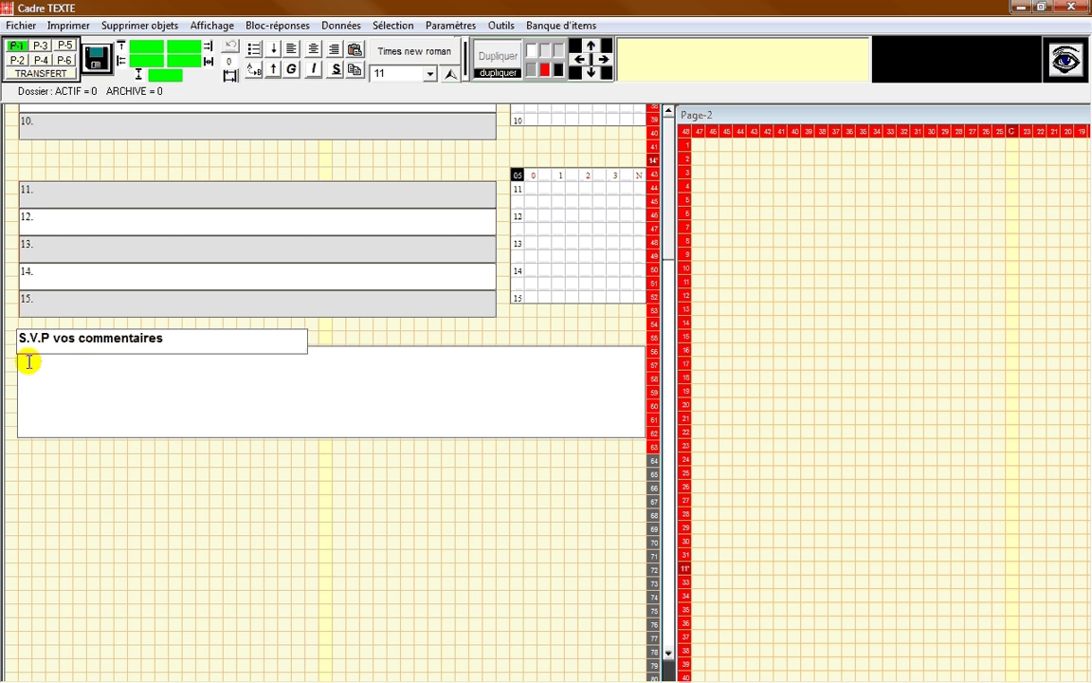
# Step: Align the left edge of the "S.V.P vos commentaires" frame with the large comments frame by applying its left distance of 210
pyautogui.click(75, 381)
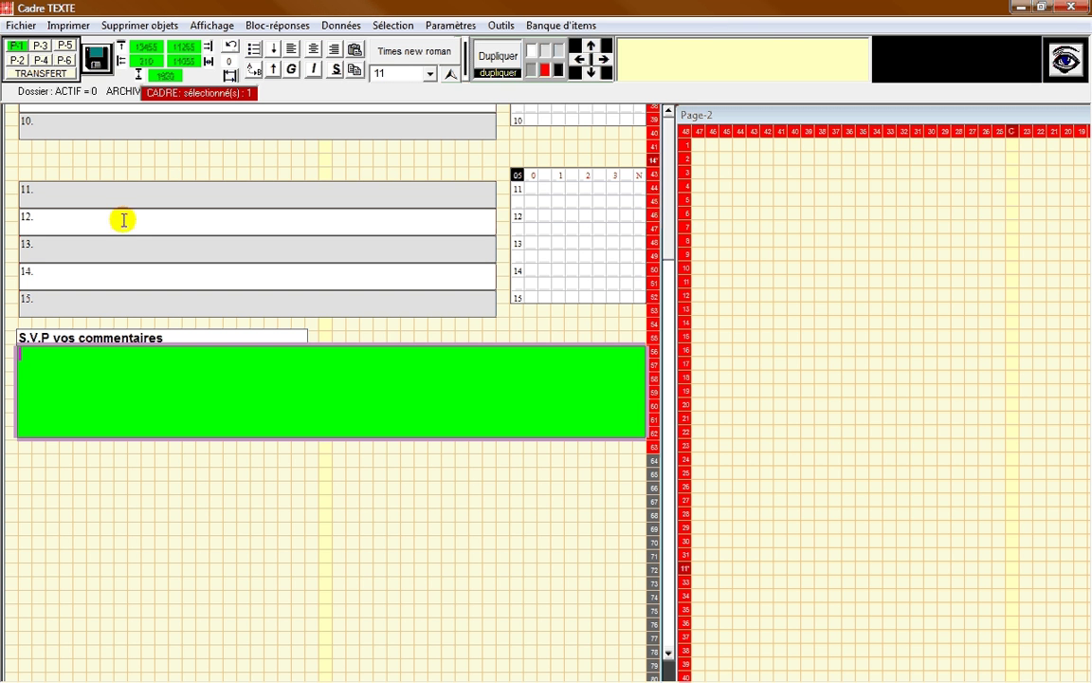
pyautogui.moveTo(147, 64)
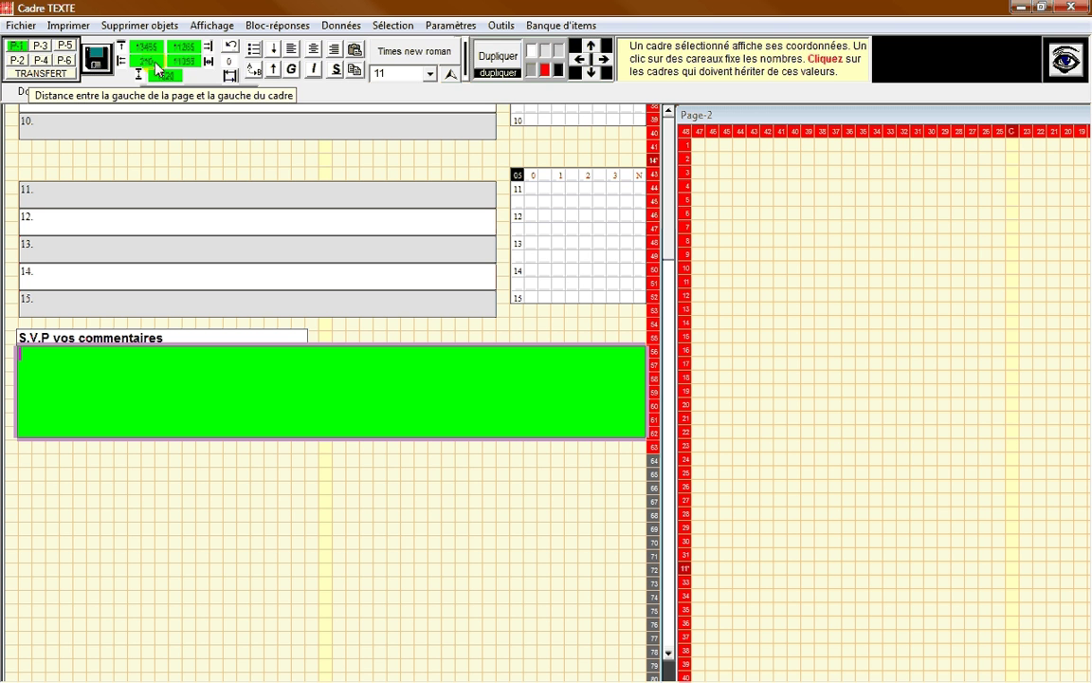
pyautogui.click(156, 66)
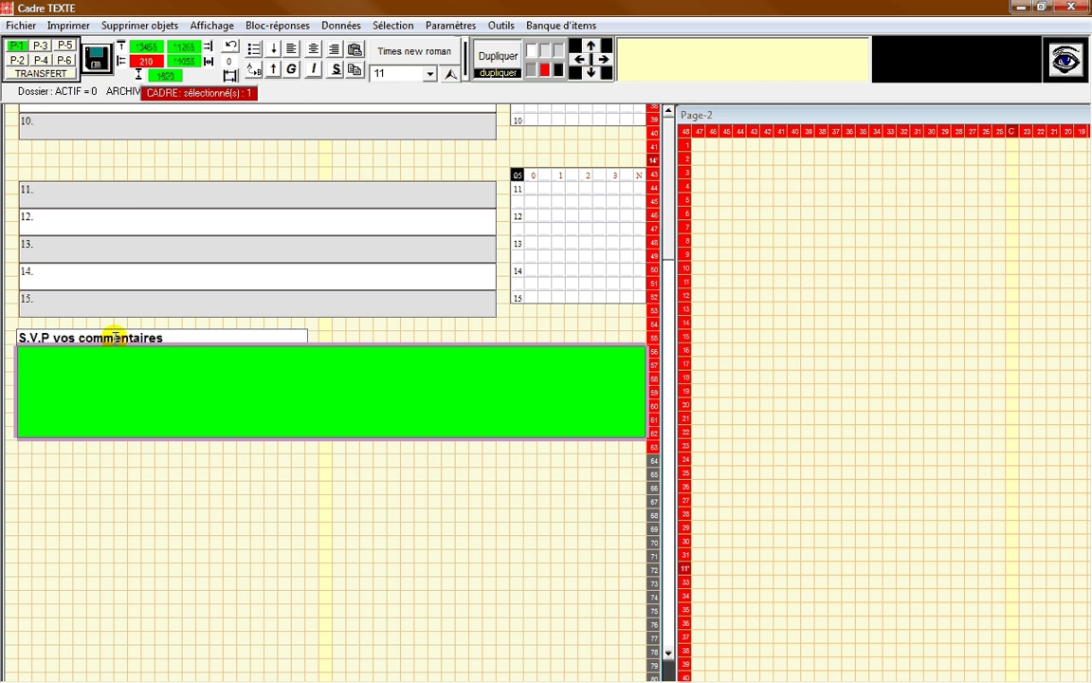
pyautogui.click(174, 336)
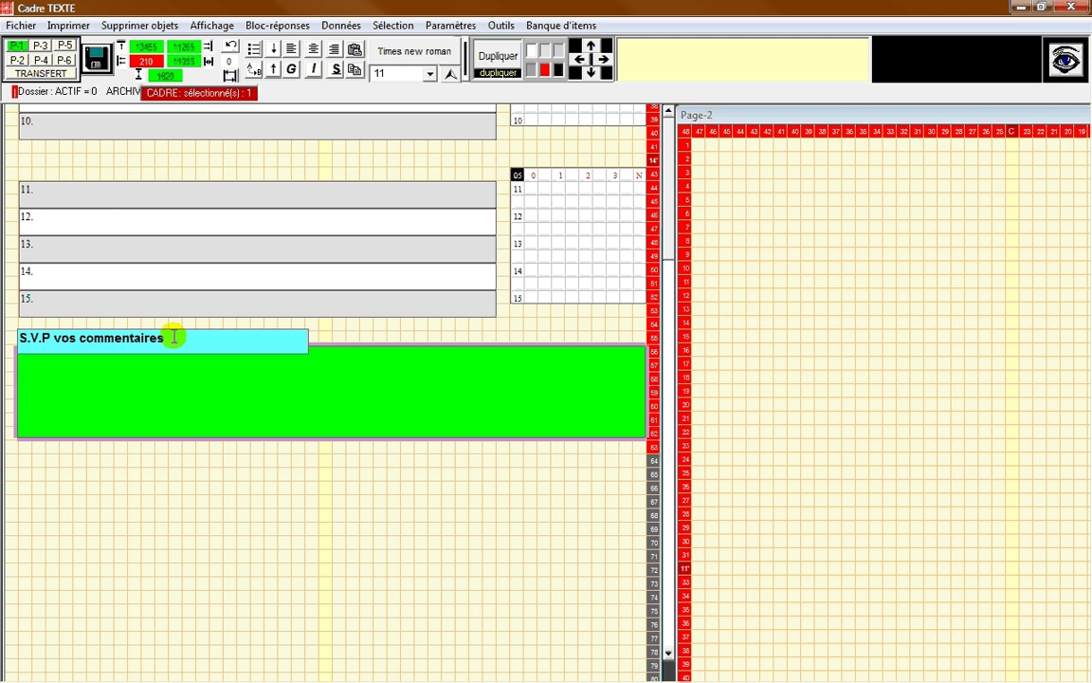
pyautogui.click(358, 331)
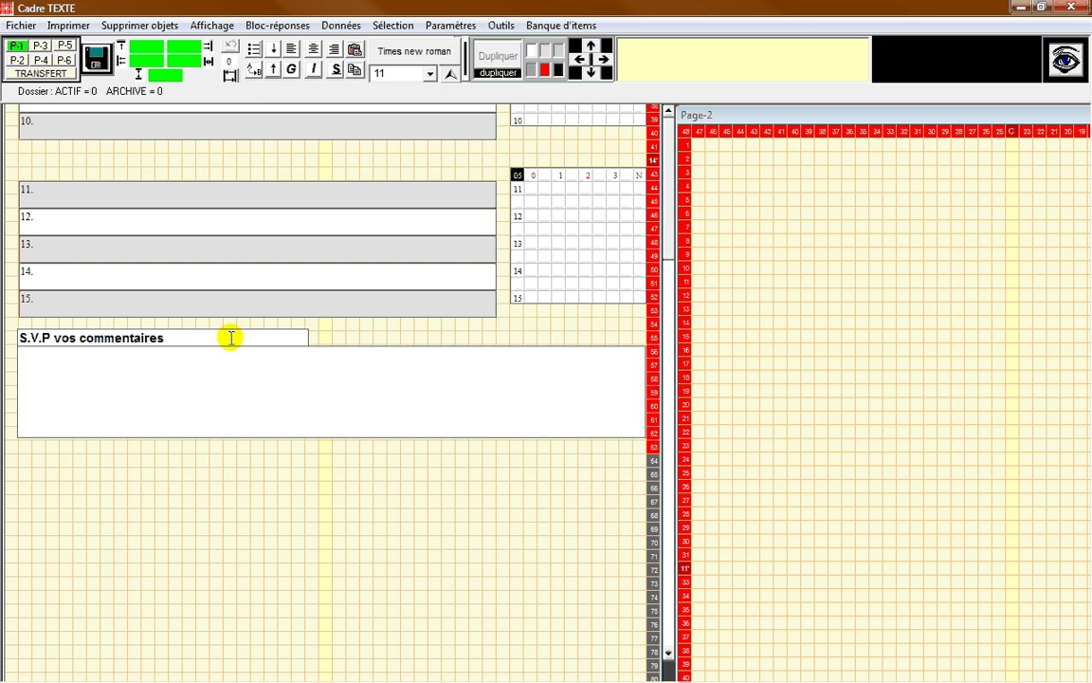
# Step: Send the "S.V.P vos commentaires" title frame behind the large comments frame
pyautogui.click(231, 338)
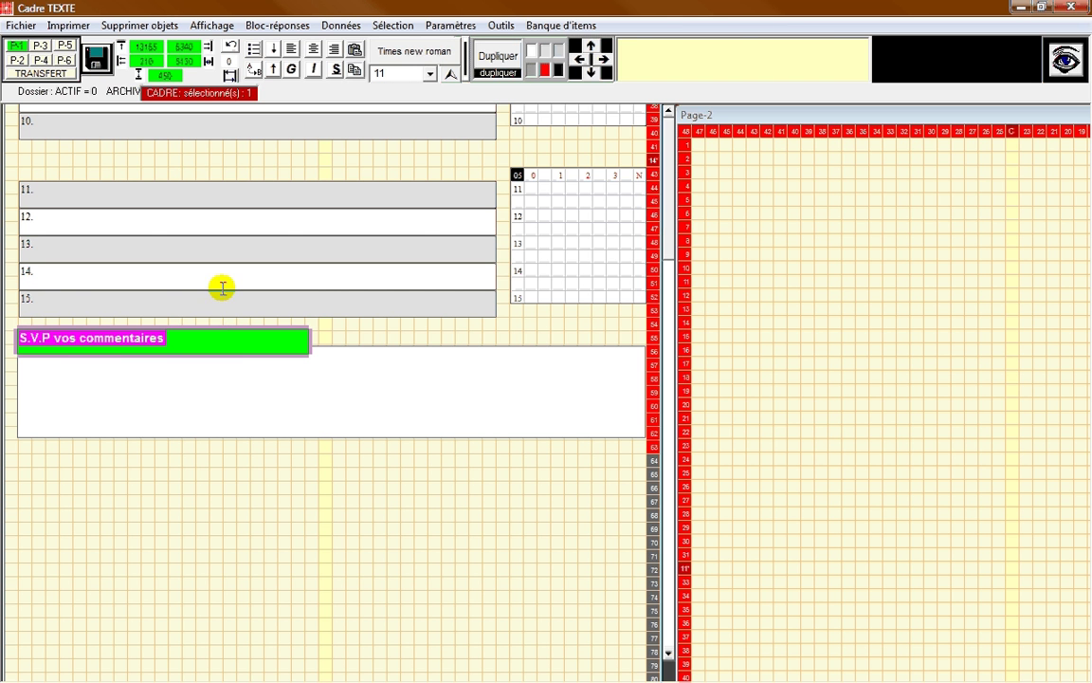
pyautogui.click(206, 28)
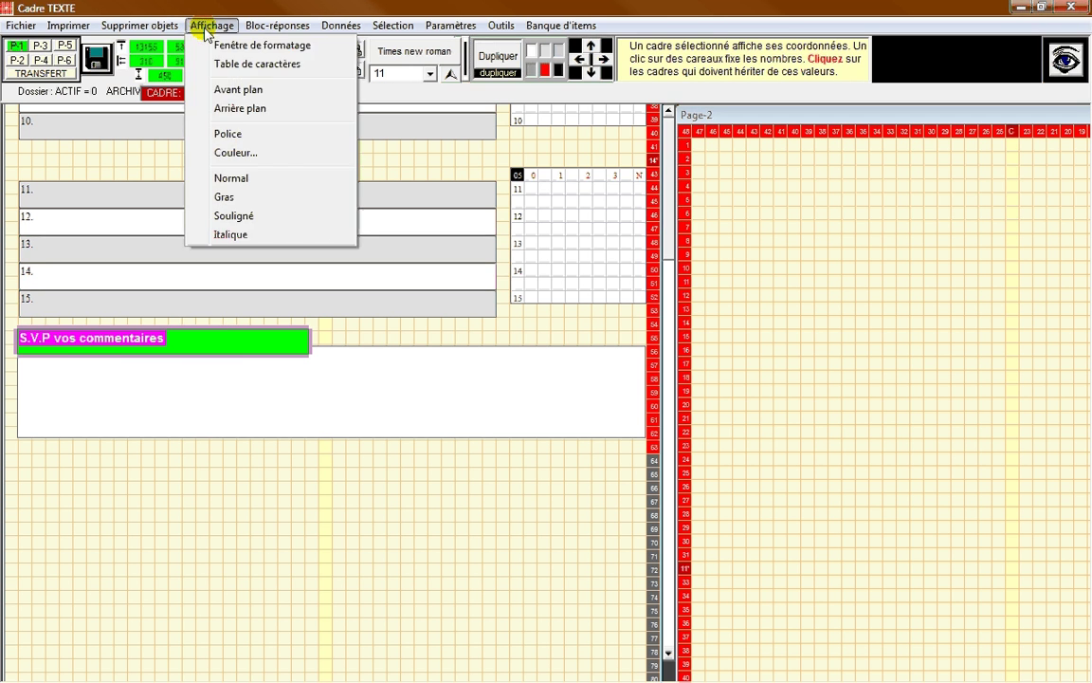
pyautogui.click(237, 108)
pyautogui.click(128, 531)
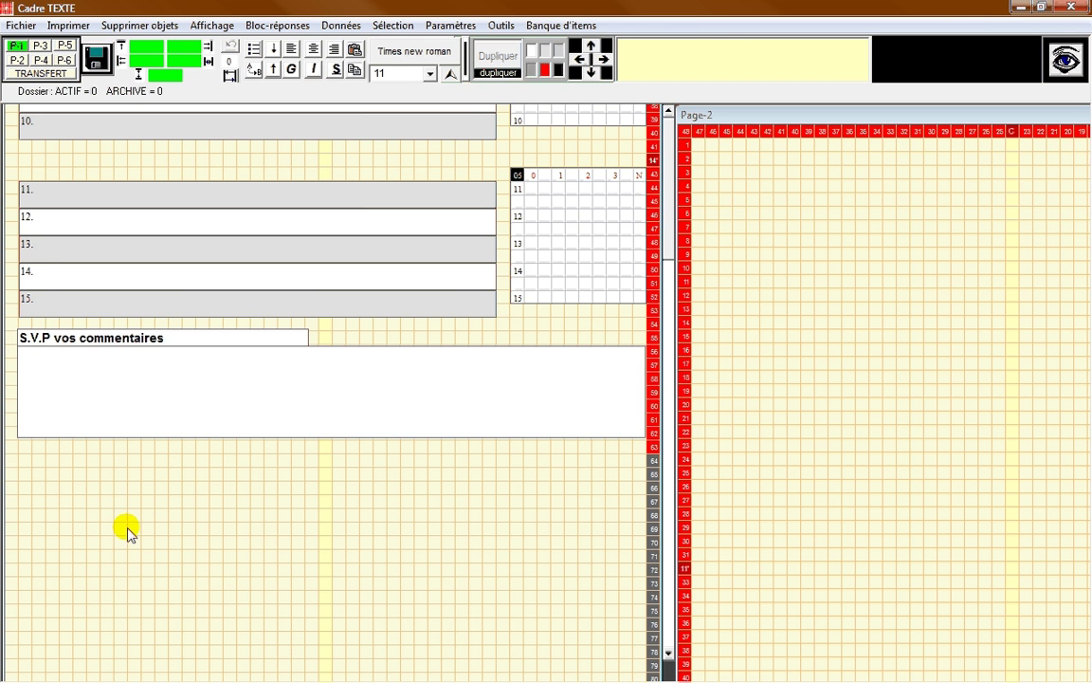
# Step: Preview the printed page to examine the comments area, then return to the editor and save the questionnaire
pyautogui.hotkey('ctrl', 'p')
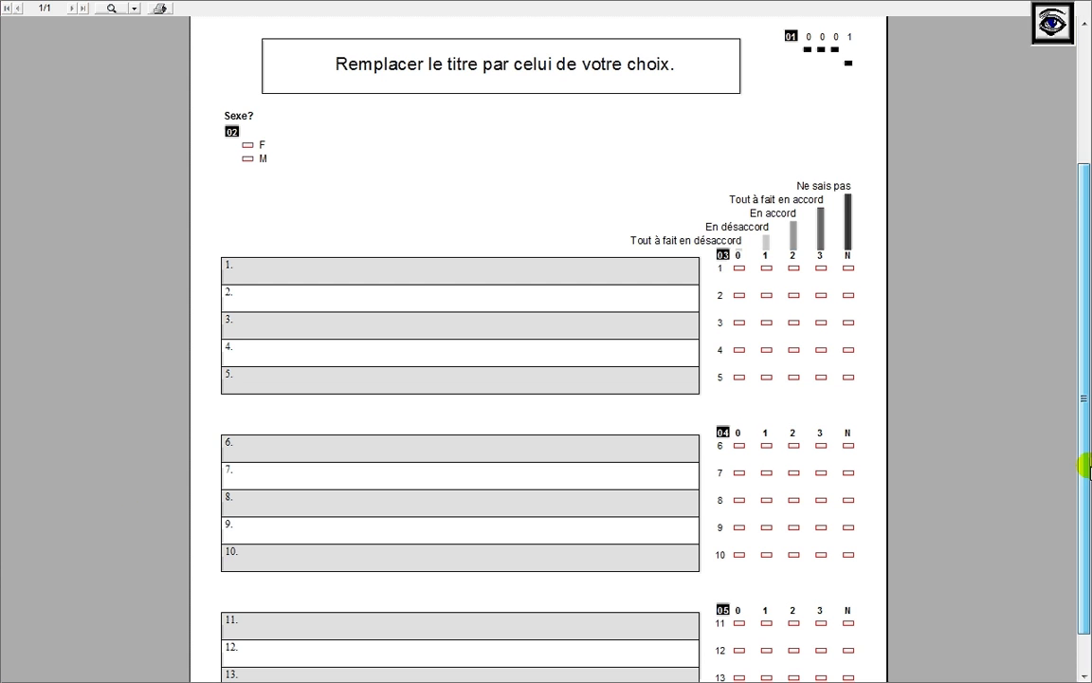
pyautogui.click(1090, 521)
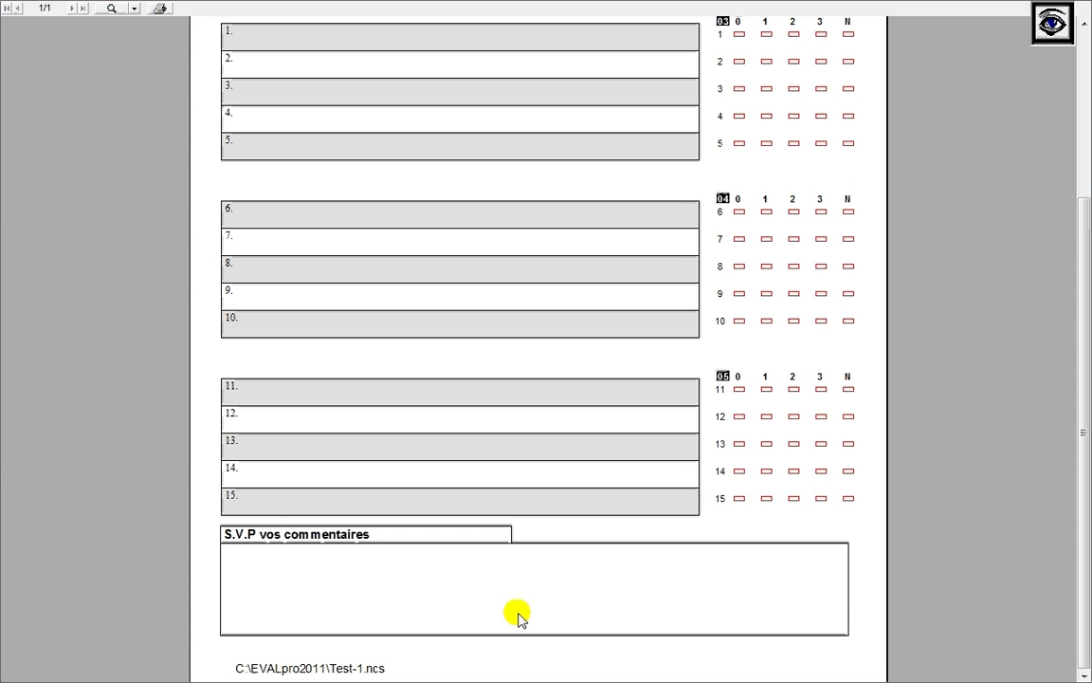
pyautogui.click(1052, 22)
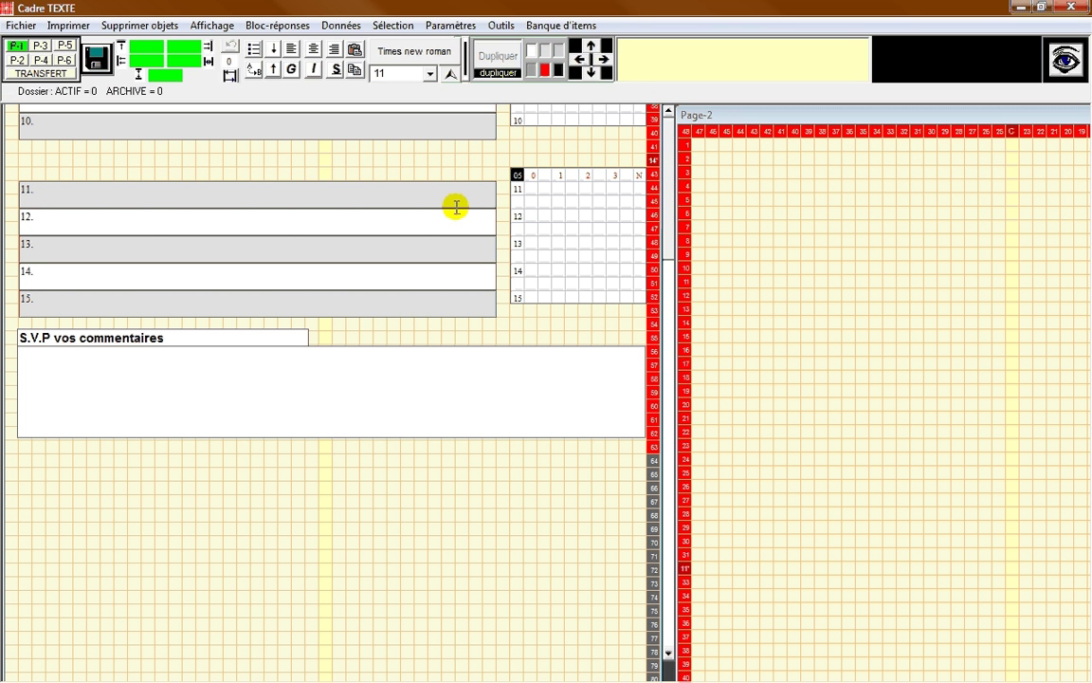
pyautogui.click(96, 58)
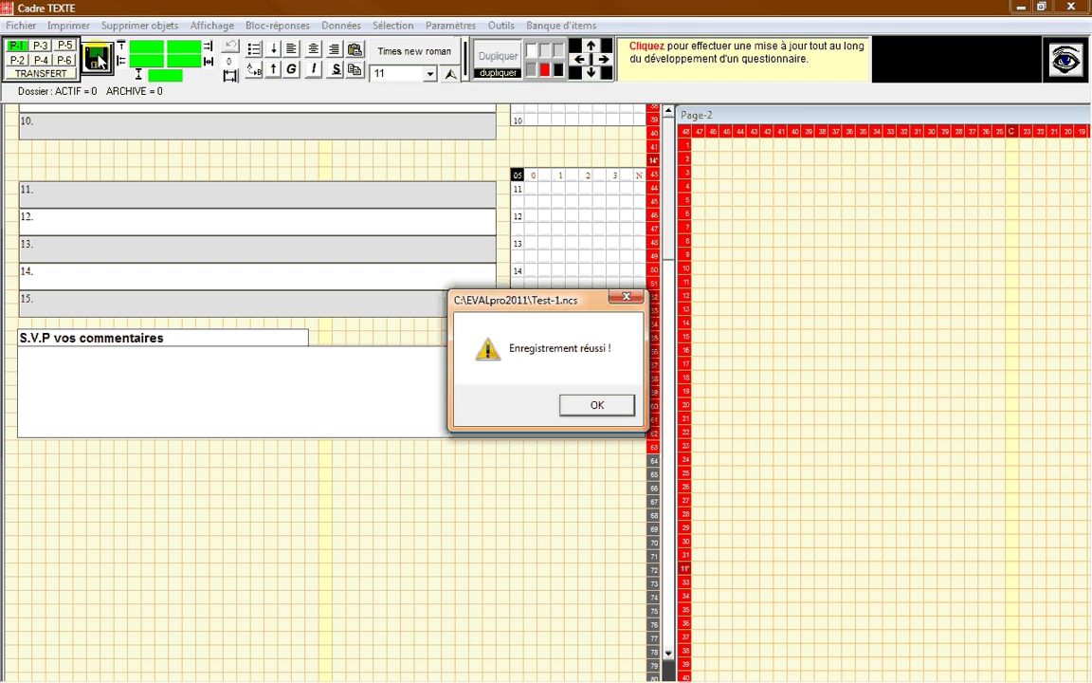
pyautogui.click(596, 404)
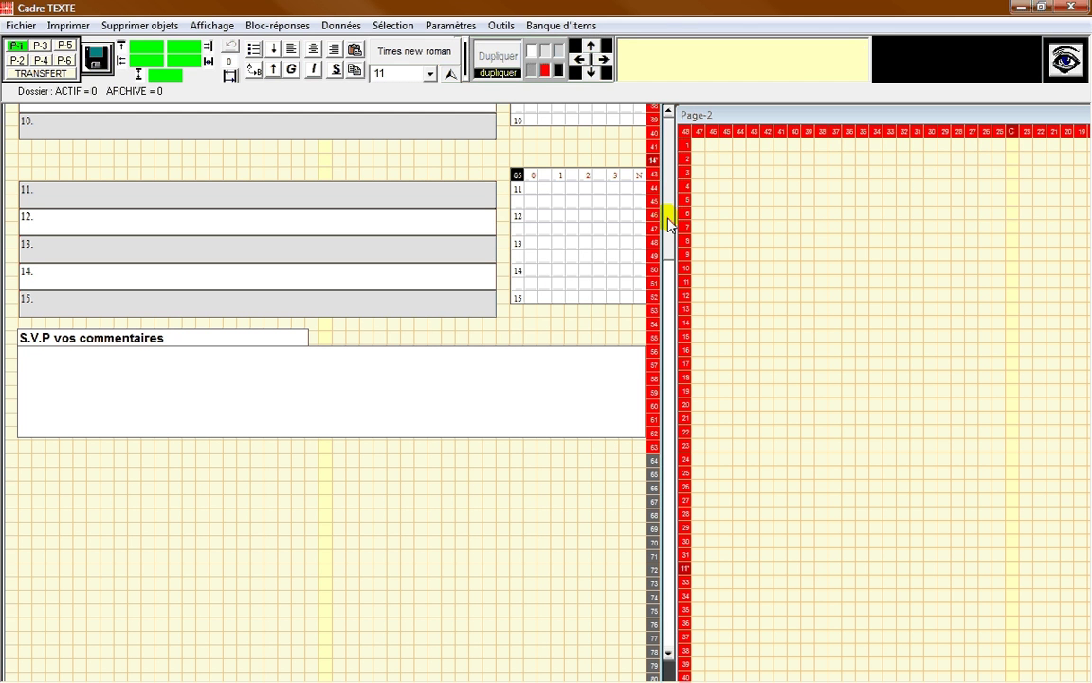
# Step: Add a text frame directly above item 1, about half the item width, containing "Partie-1"
pyautogui.scroll(5, 670, 214)
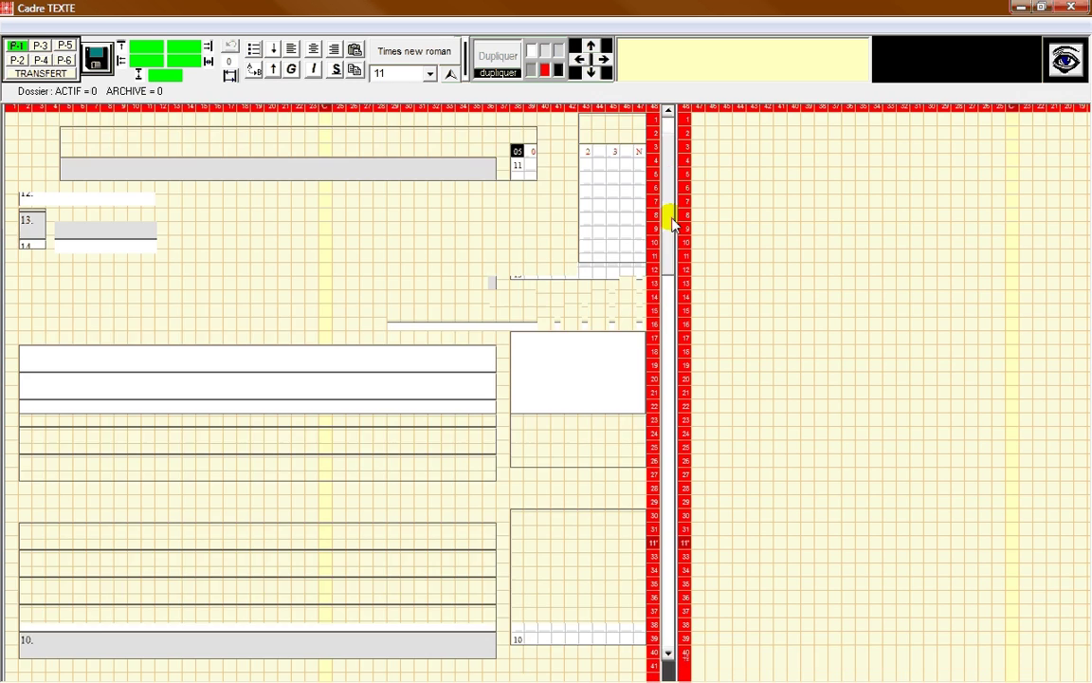
pyautogui.scroll(-1, 672, 221)
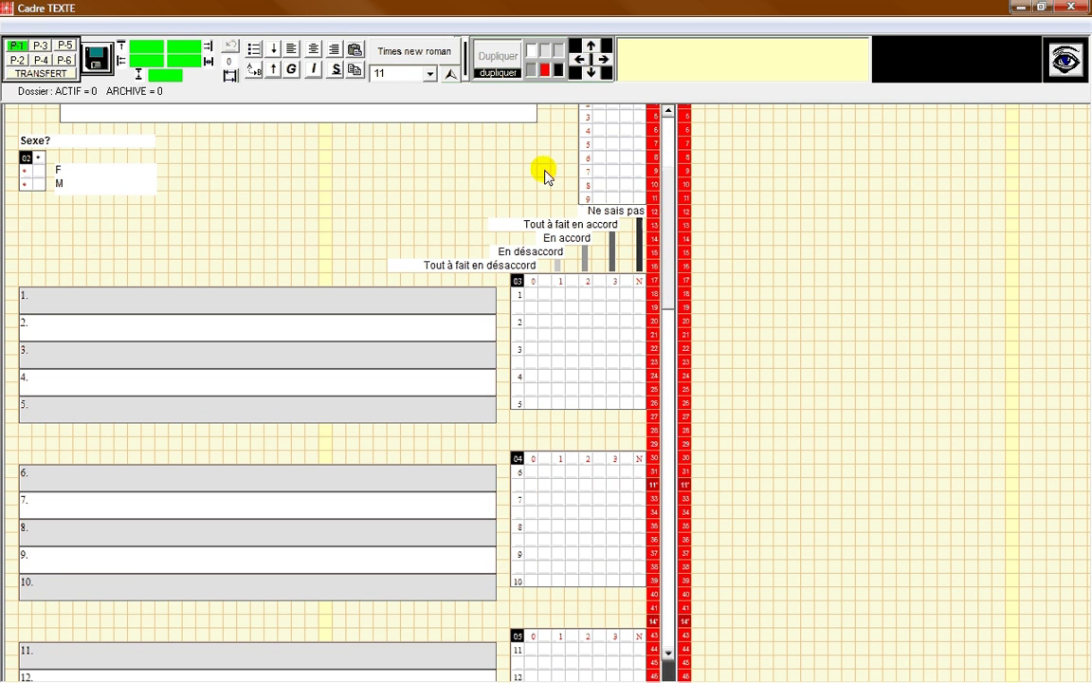
pyautogui.click(575, 73)
pyautogui.click(368, 67)
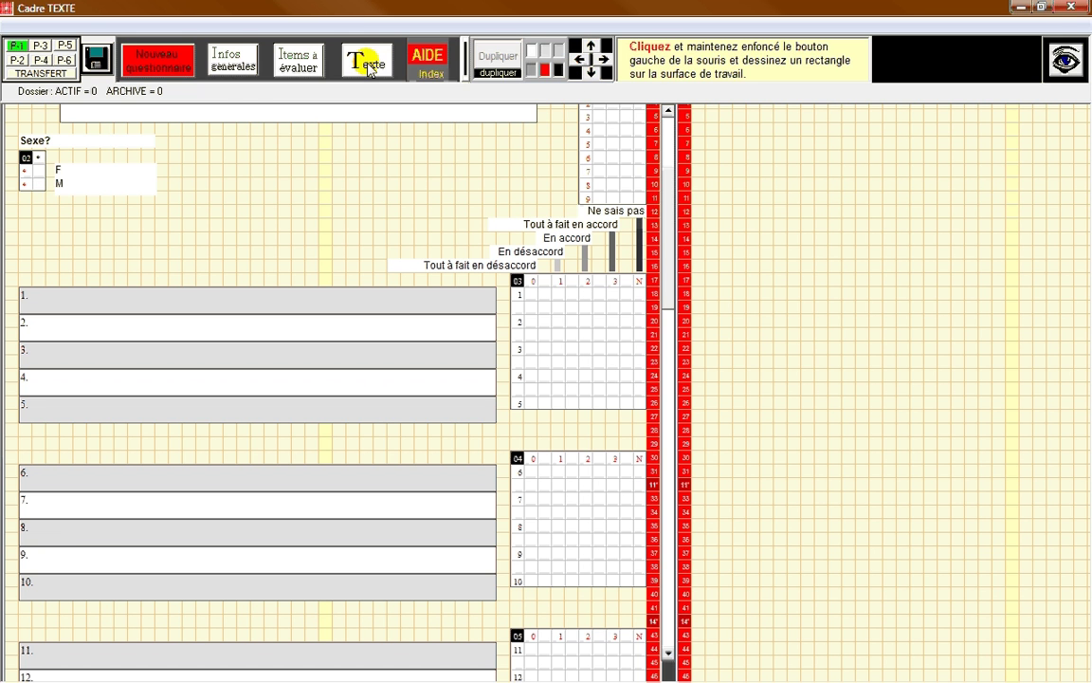
pyautogui.click(366, 69)
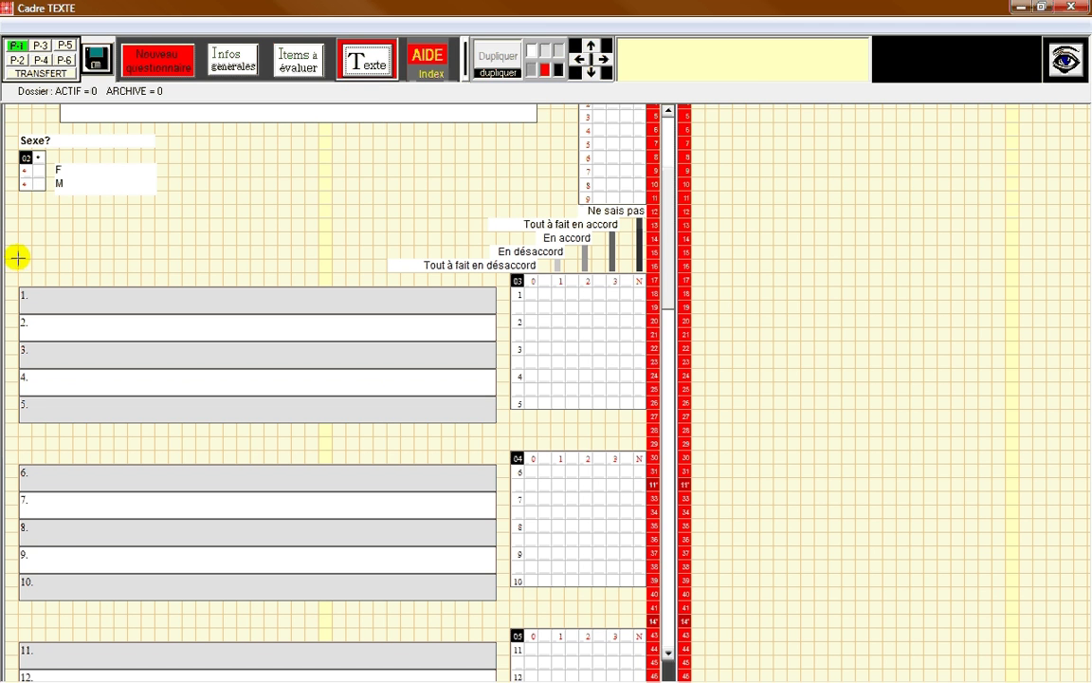
pyautogui.moveTo(19, 258); pyautogui.dragTo(262, 281)
pyautogui.click(106, 279)
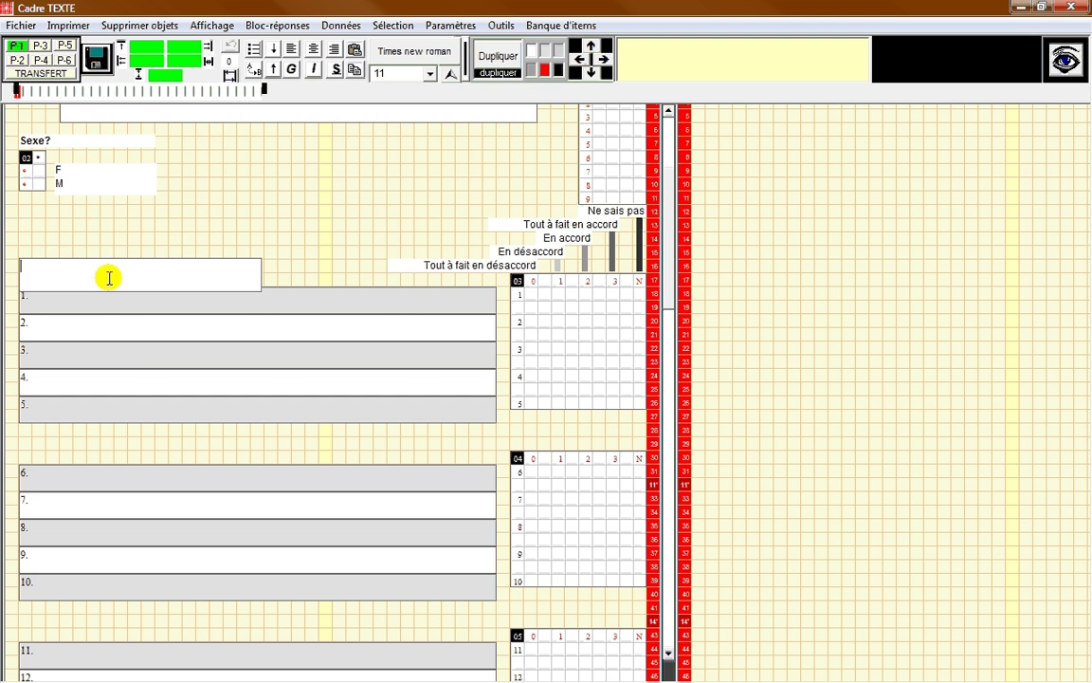
pyautogui.write('P')
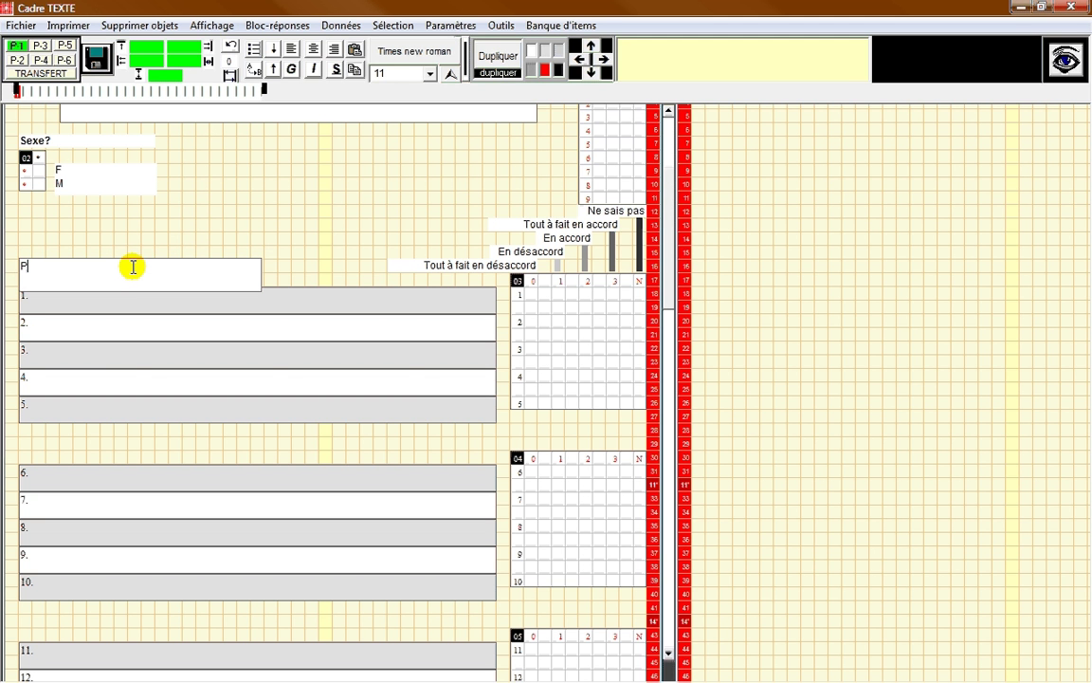
pyautogui.write('artie-1')
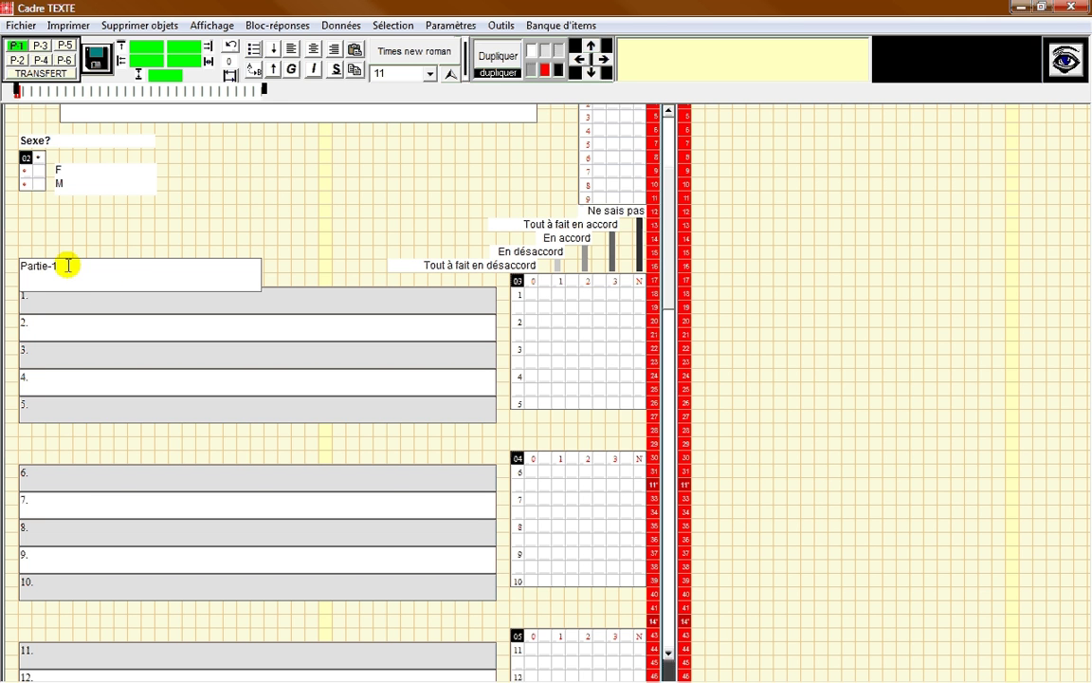
# Step: Format the text "Partie-1" as bold with font size 16
pyautogui.moveTo(62, 264); pyautogui.dragTo(21, 265)
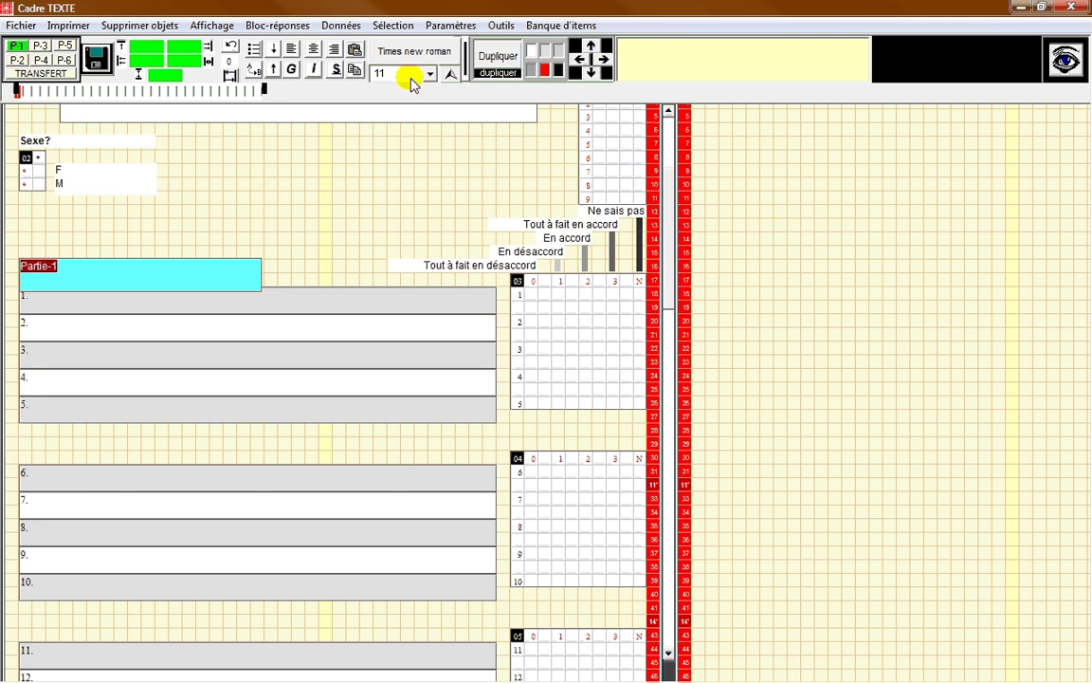
pyautogui.click(291, 71)
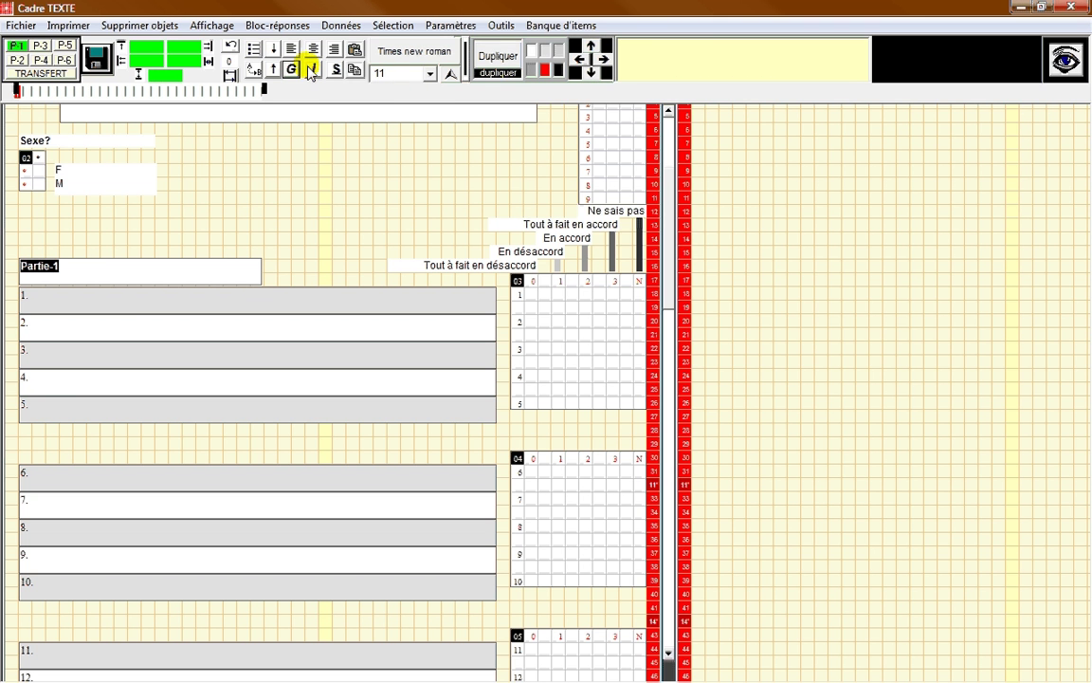
pyautogui.click(430, 73)
pyautogui.click(383, 130)
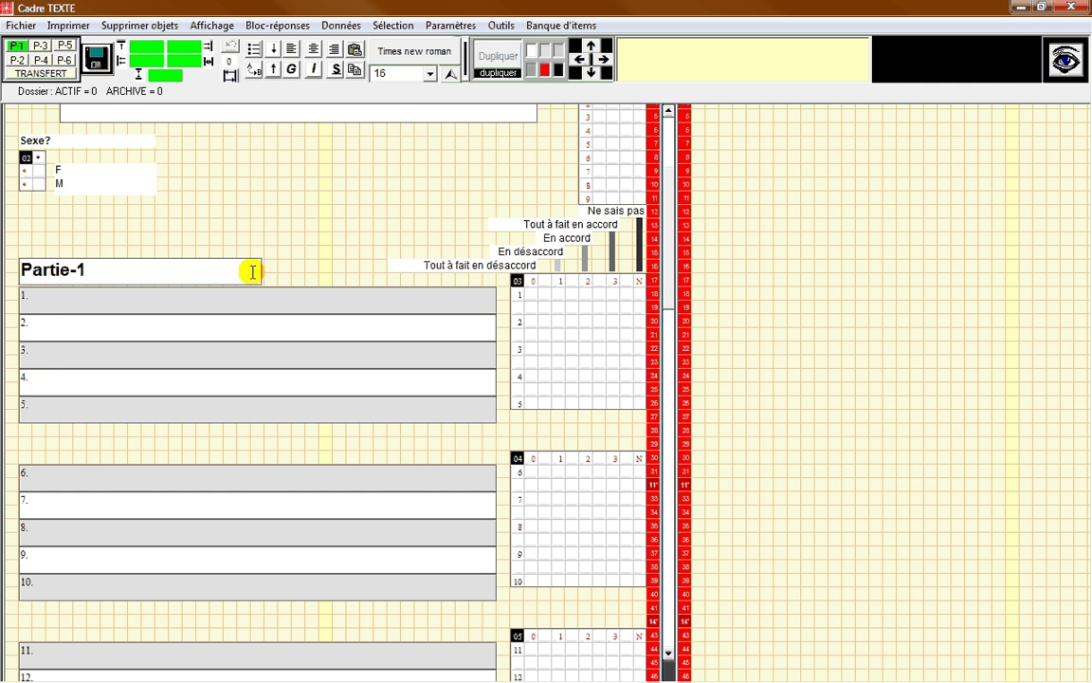
# Step: Duplicate the "Partie-1" heading frame directly above item 6 and again above item 11, aligned with the item blocks
pyautogui.click(252, 270)
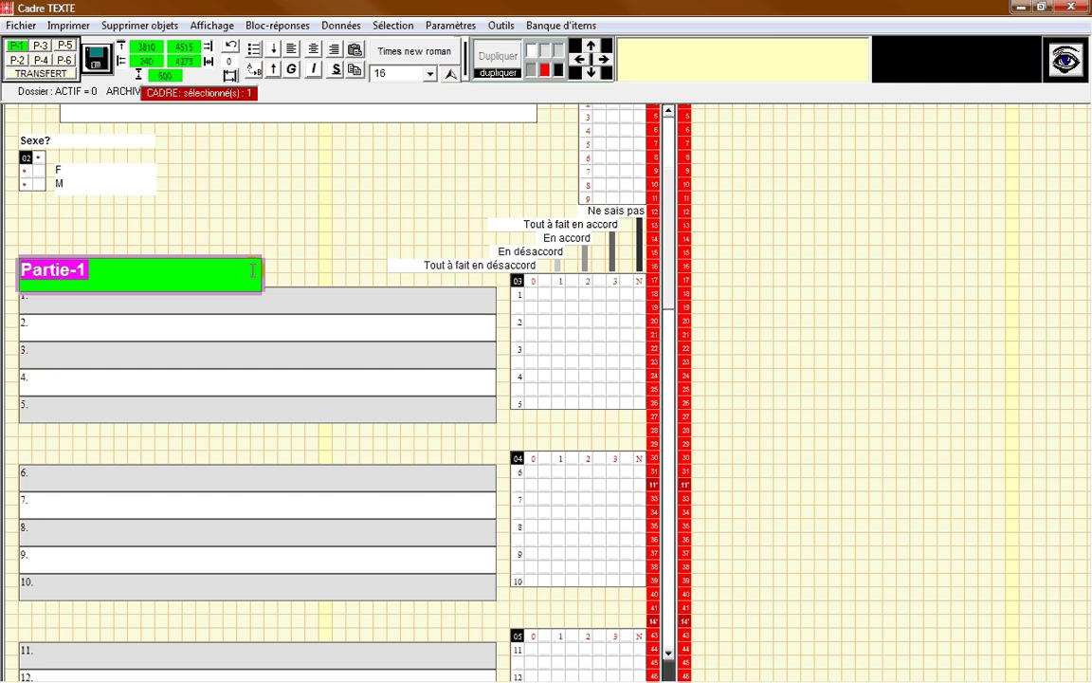
pyautogui.click(497, 55)
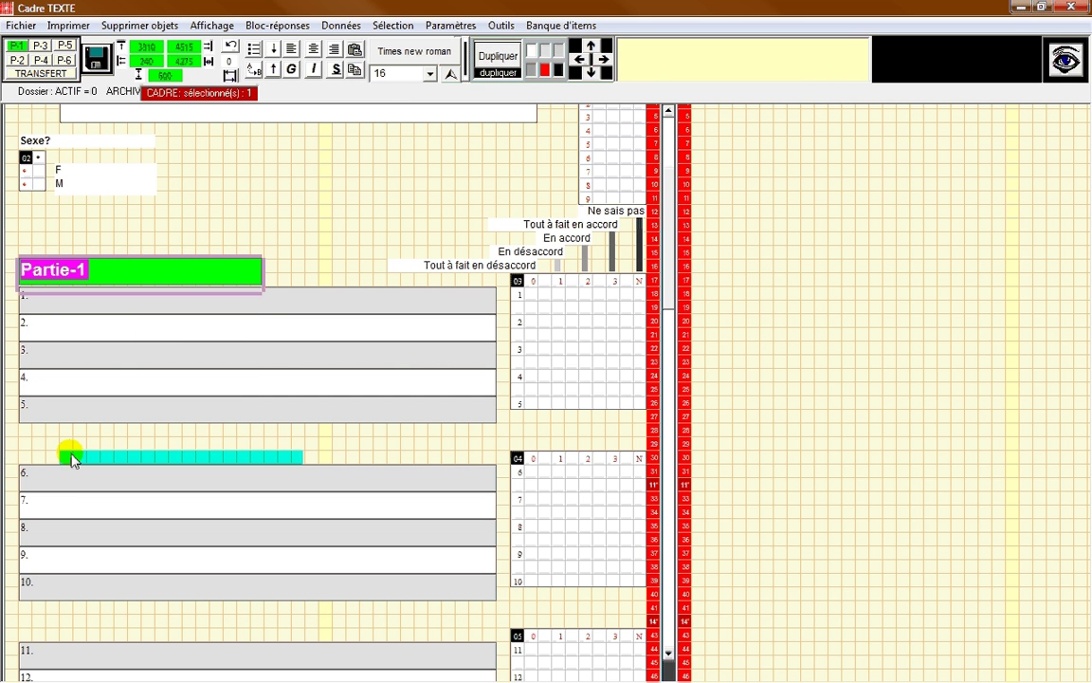
pyautogui.click(26, 448)
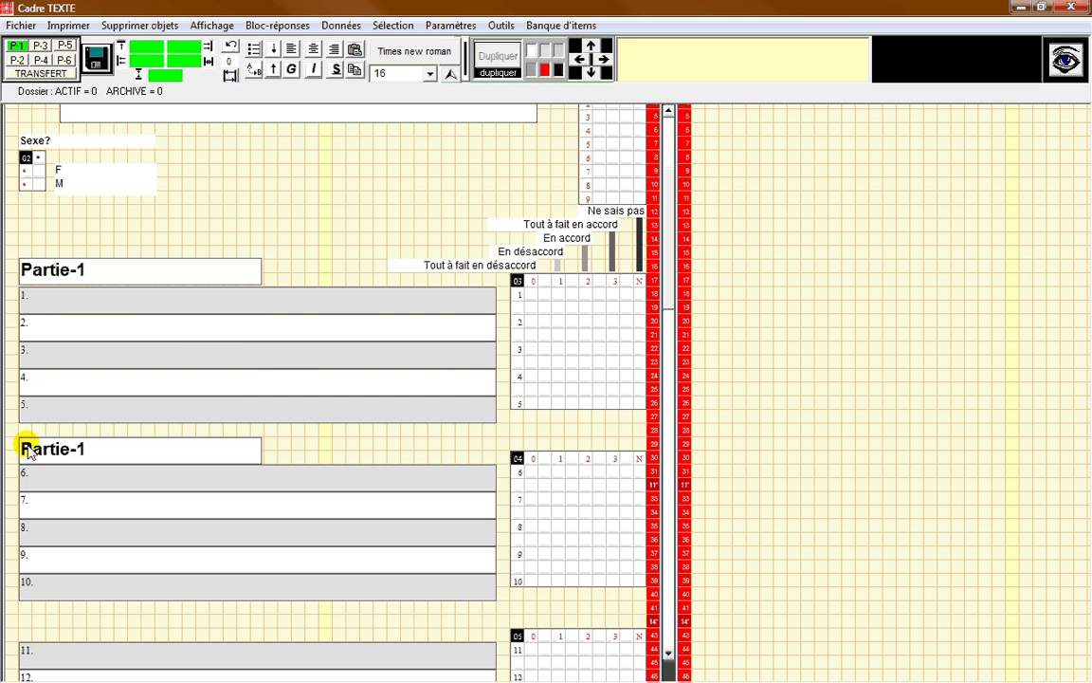
pyautogui.click(127, 451)
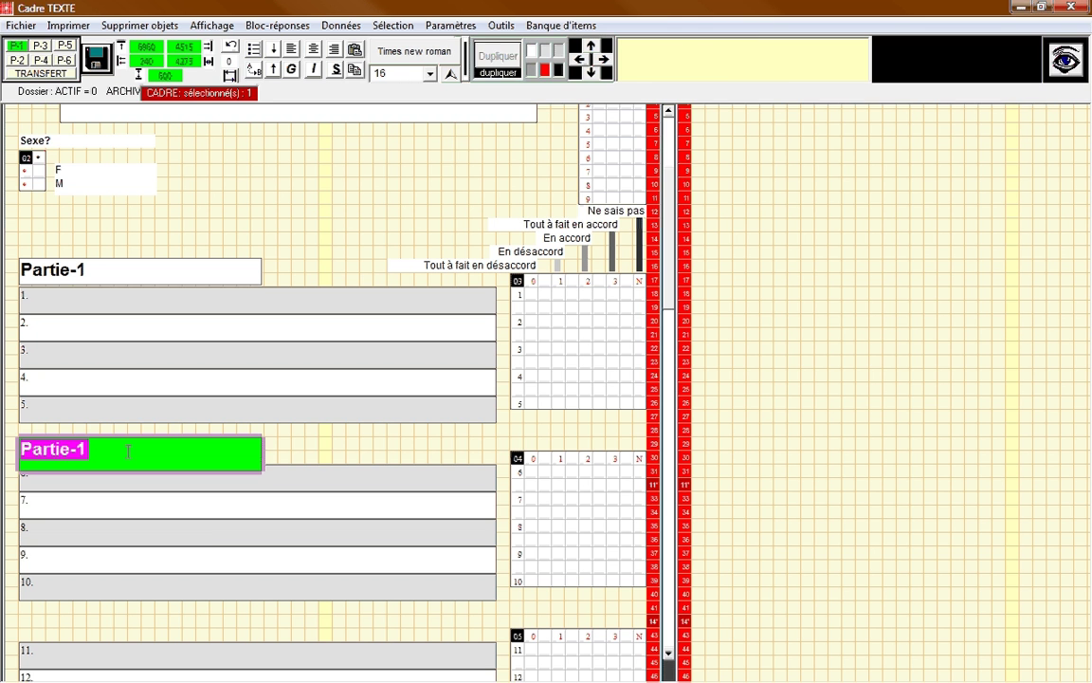
pyautogui.click(491, 57)
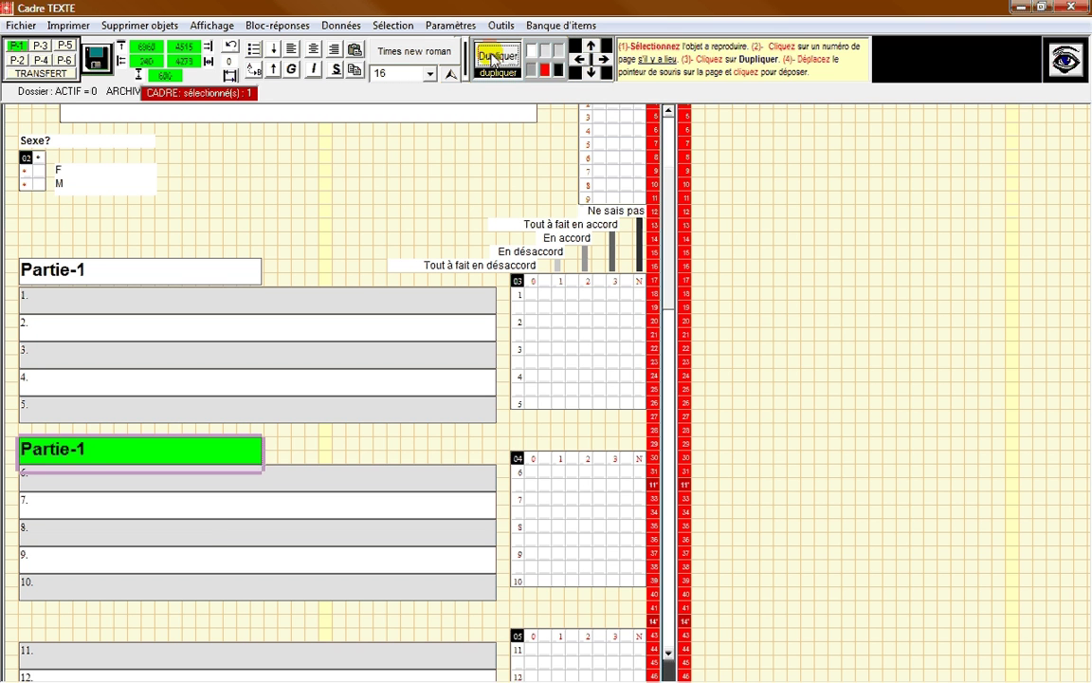
pyautogui.click(25, 626)
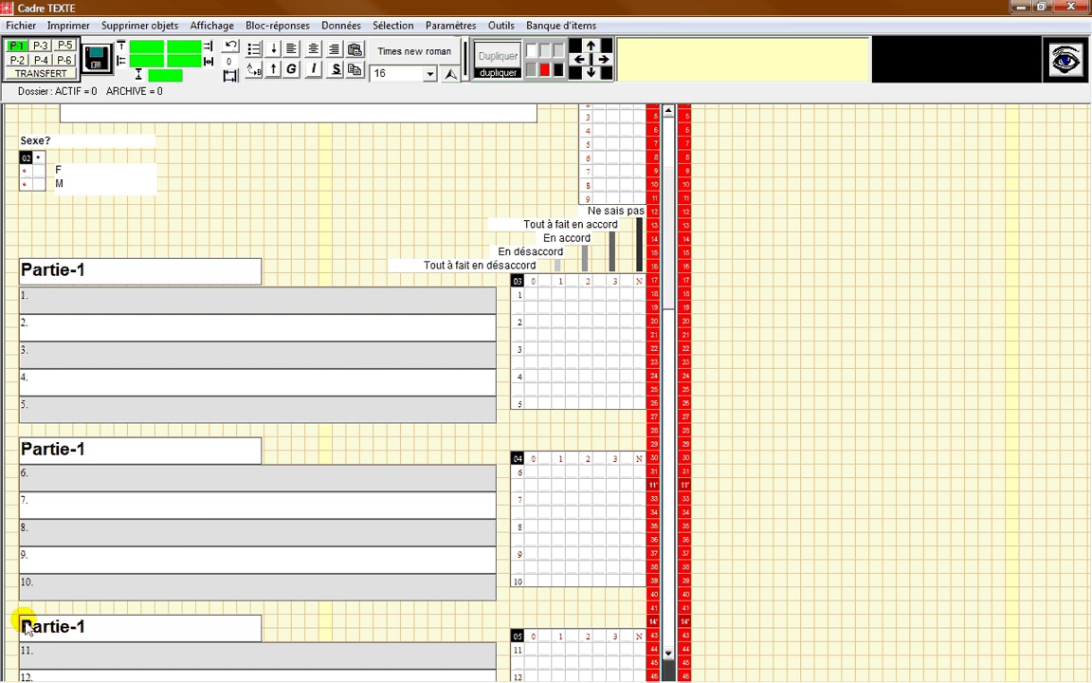
# Step: Change the heading above item 6 to "Partie-2" and the heading above item 11 to "Partie-3"
pyautogui.click(93, 449)
pyautogui.press('BackSpace')
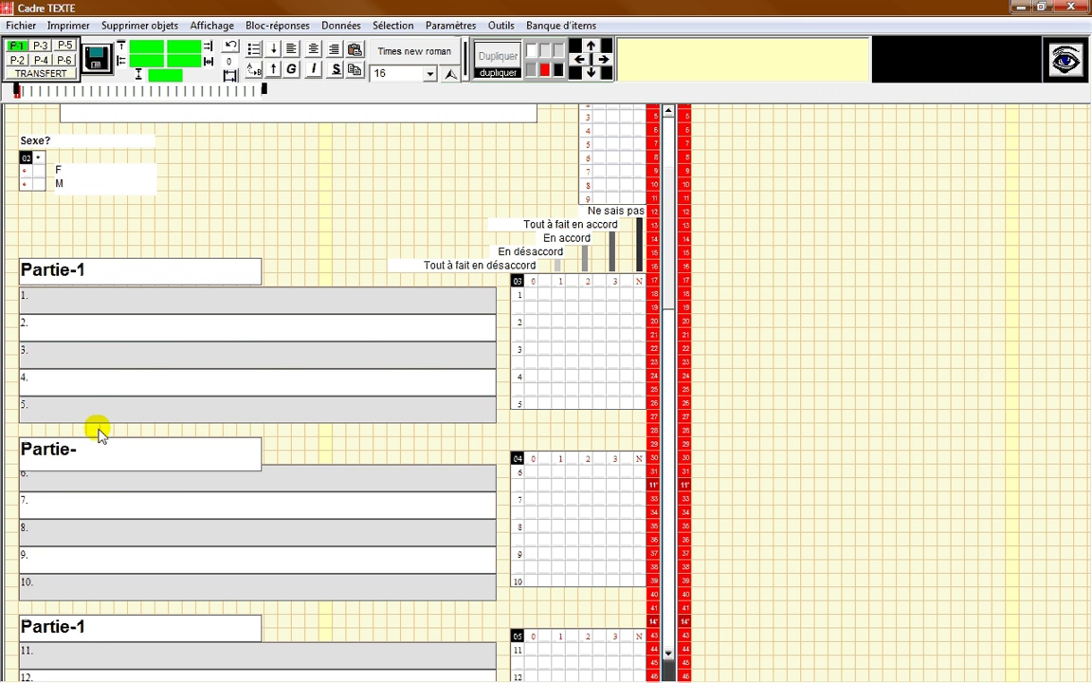
pyautogui.write('2')
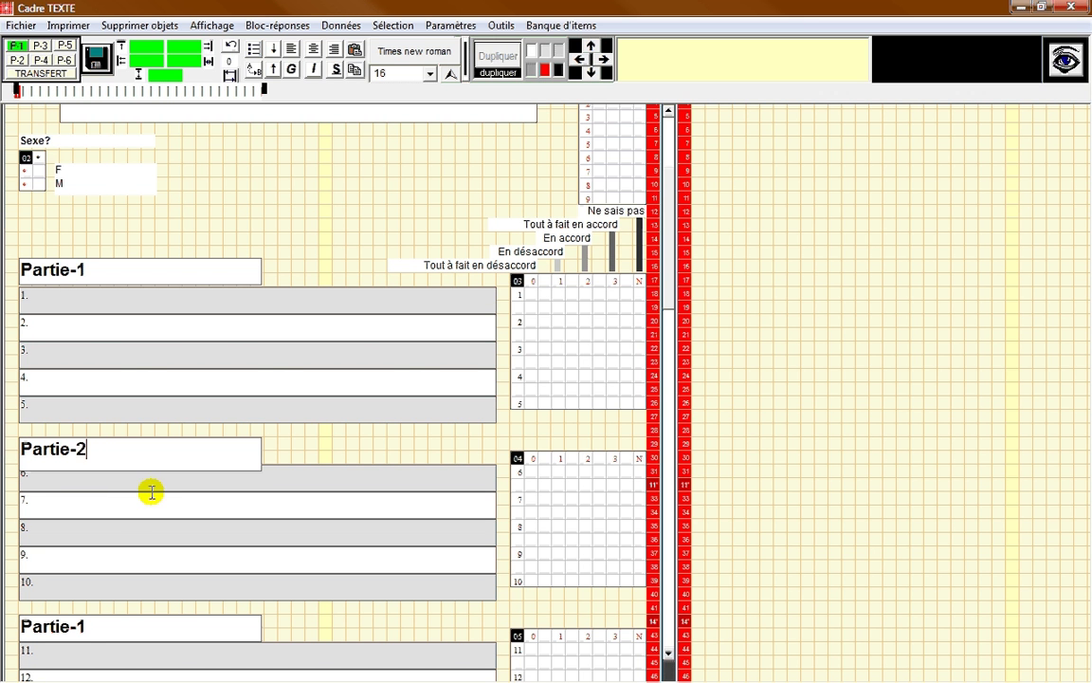
pyautogui.click(89, 617)
pyautogui.press('BackSpace')
pyautogui.write('3')
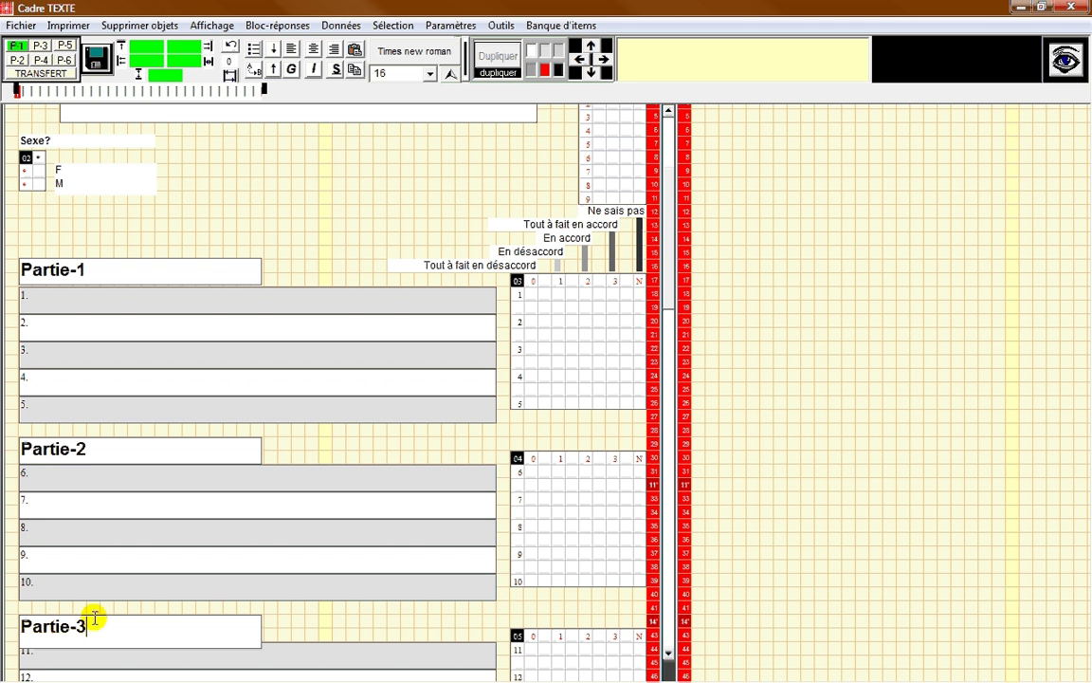
# Step: Check the page in print preview and save the questionnaire
pyautogui.click(346, 252)
pyautogui.hotkey('ctrl', 'p')
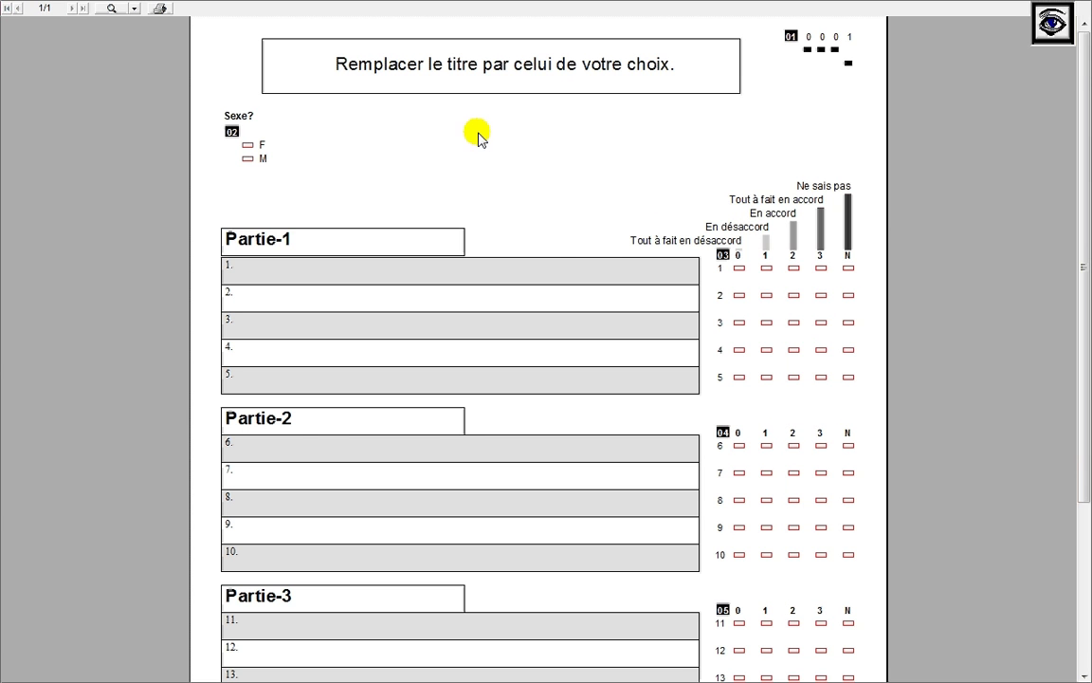
pyautogui.click(1051, 25)
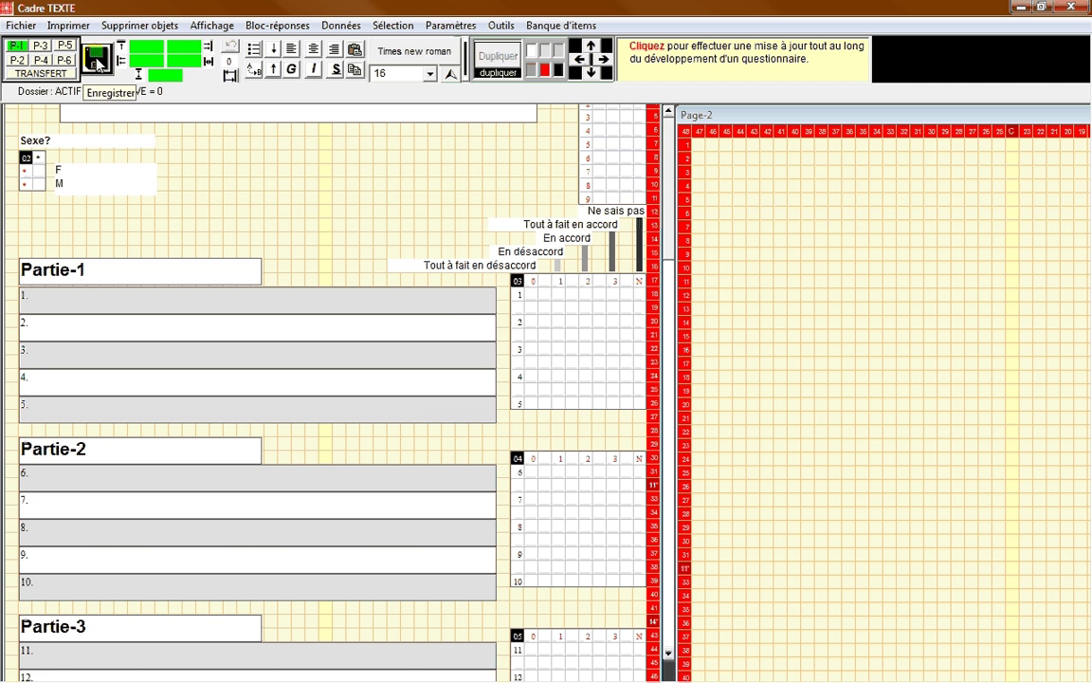
pyautogui.click(98, 63)
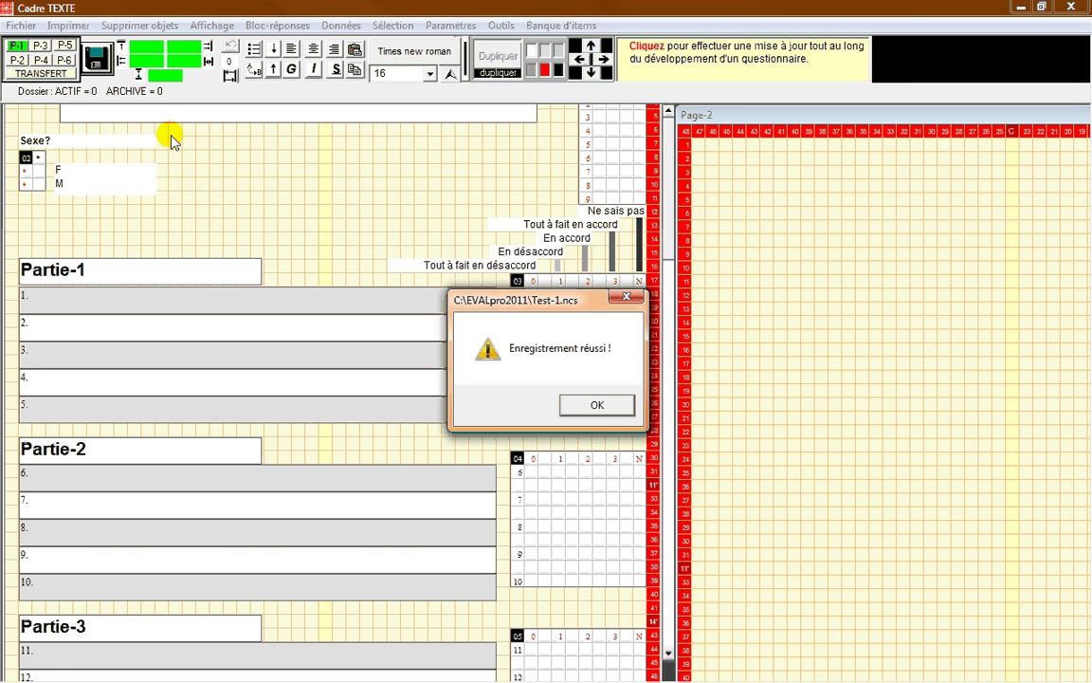
pyautogui.click(599, 406)
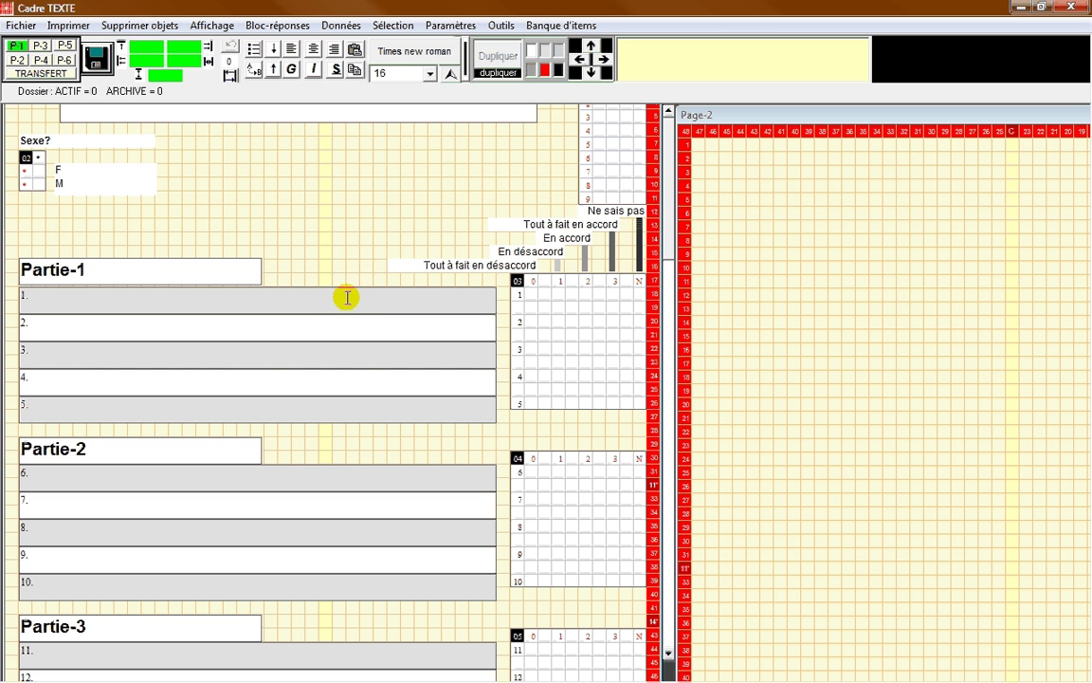
# Step: Select item frames 1 to 5 under Partie-1 and open the teaching items domain (Items enseignement) of the item bank
pyautogui.moveTo(348, 297); pyautogui.dragTo(360, 412)
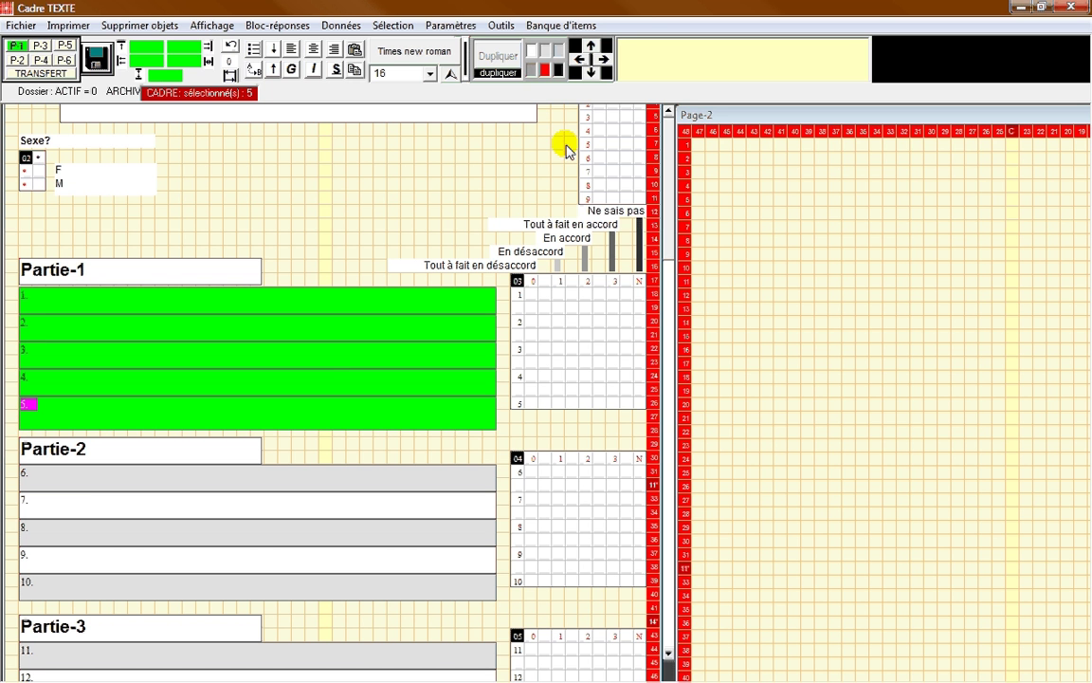
pyautogui.click(560, 25)
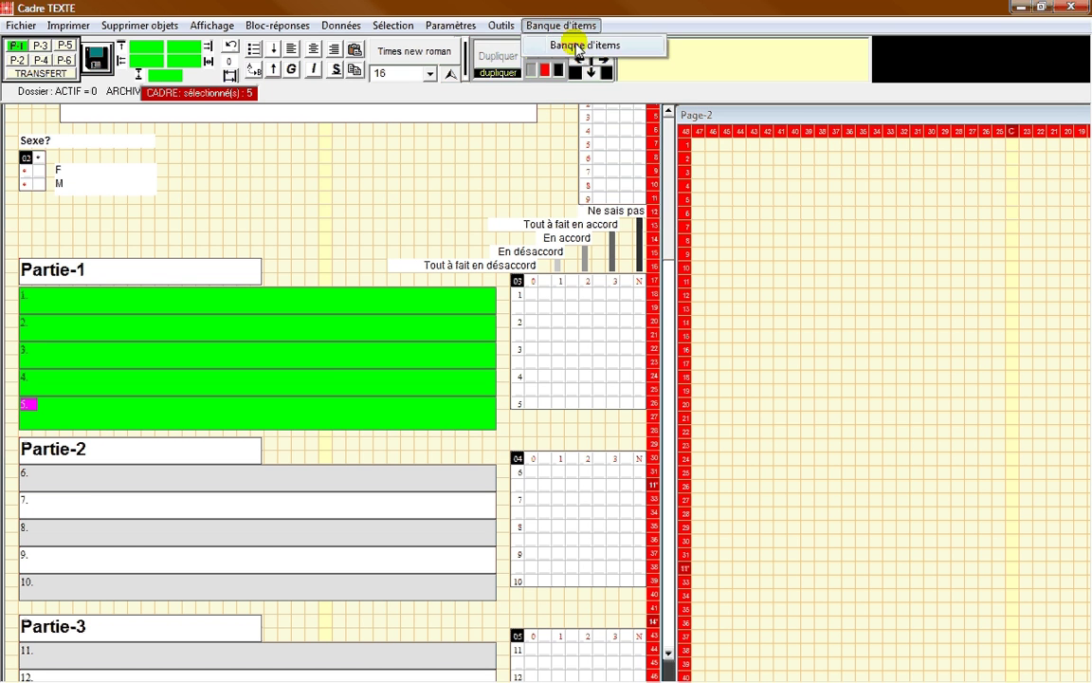
pyautogui.click(579, 46)
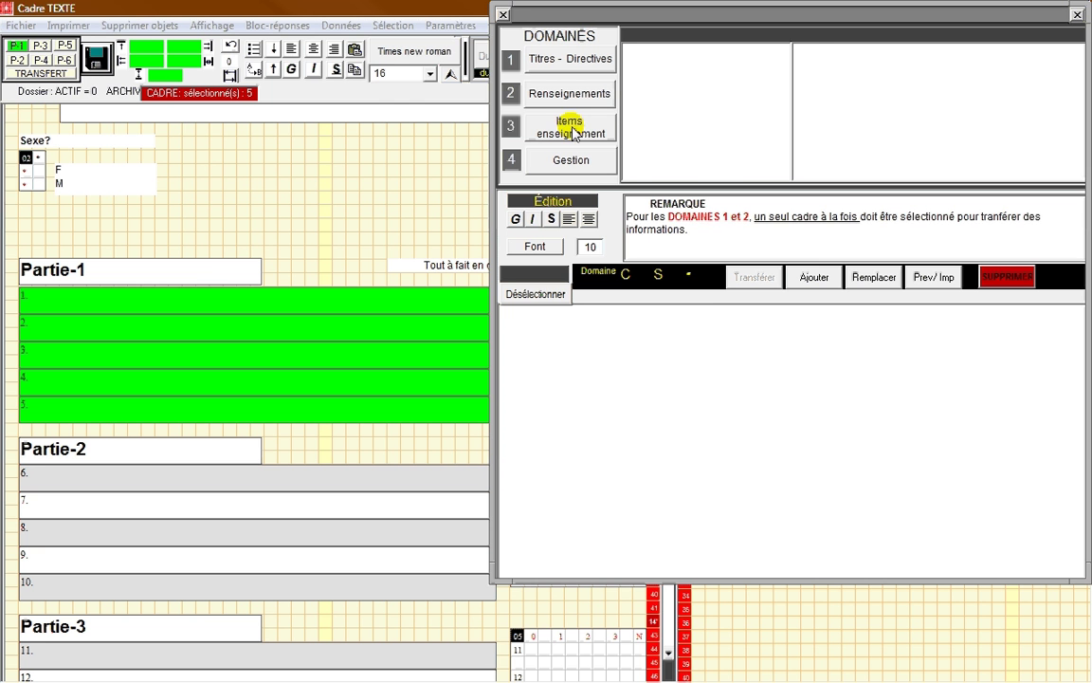
pyautogui.click(572, 133)
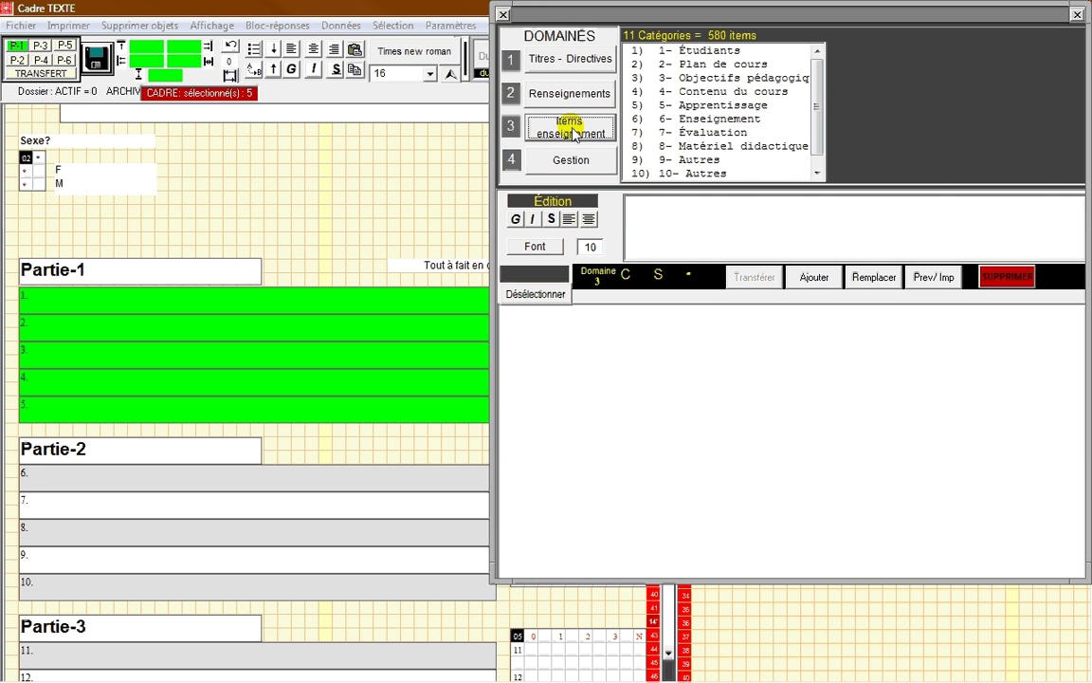
# Step: Fill items 1 to 3 with bank items C4S3.102, C4S3.104 and C4S3.106 from "Contenu du cours", subcategory "Pertinence du contenu en fonction de l'apprentissage"
pyautogui.click(718, 92)
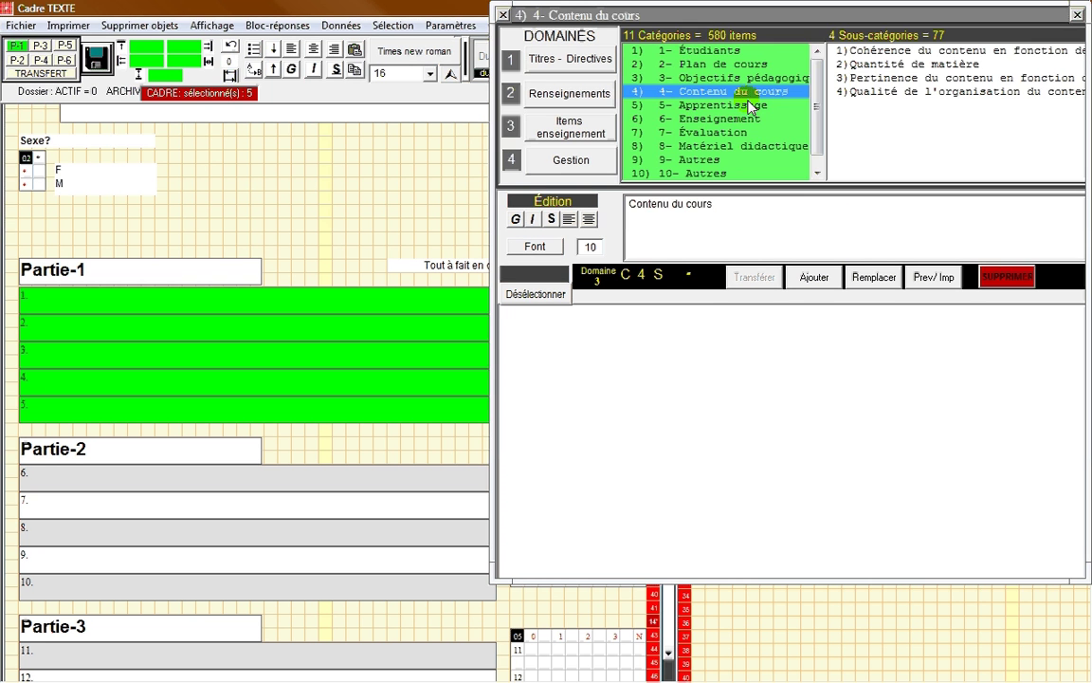
pyautogui.click(879, 78)
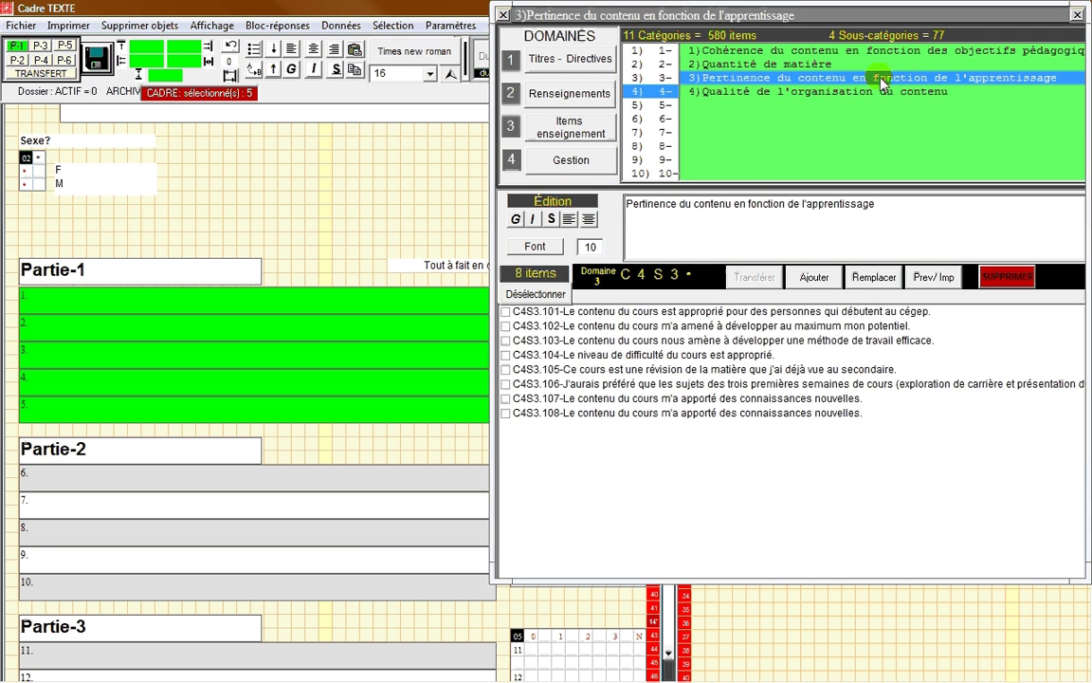
pyautogui.click(506, 325)
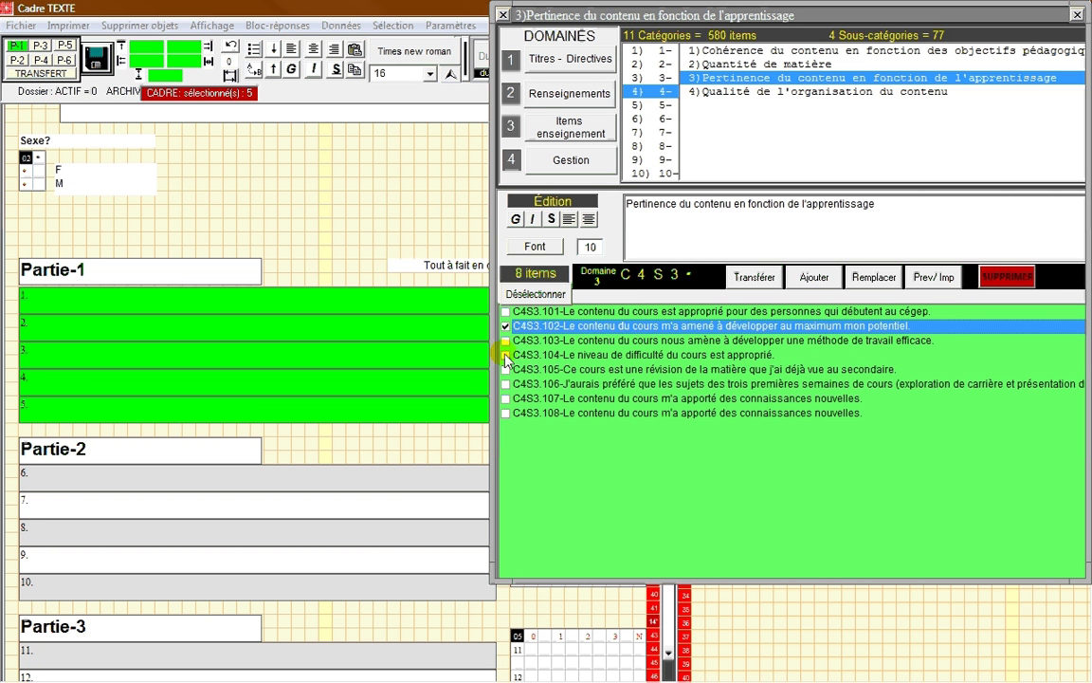
pyautogui.click(505, 355)
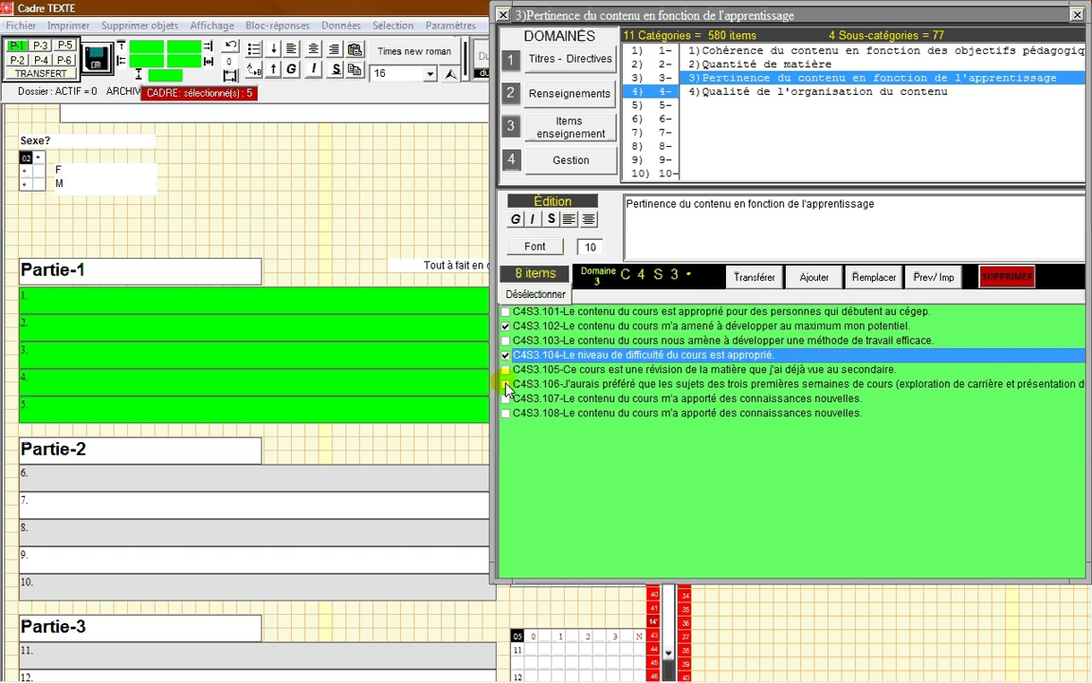
pyautogui.click(505, 384)
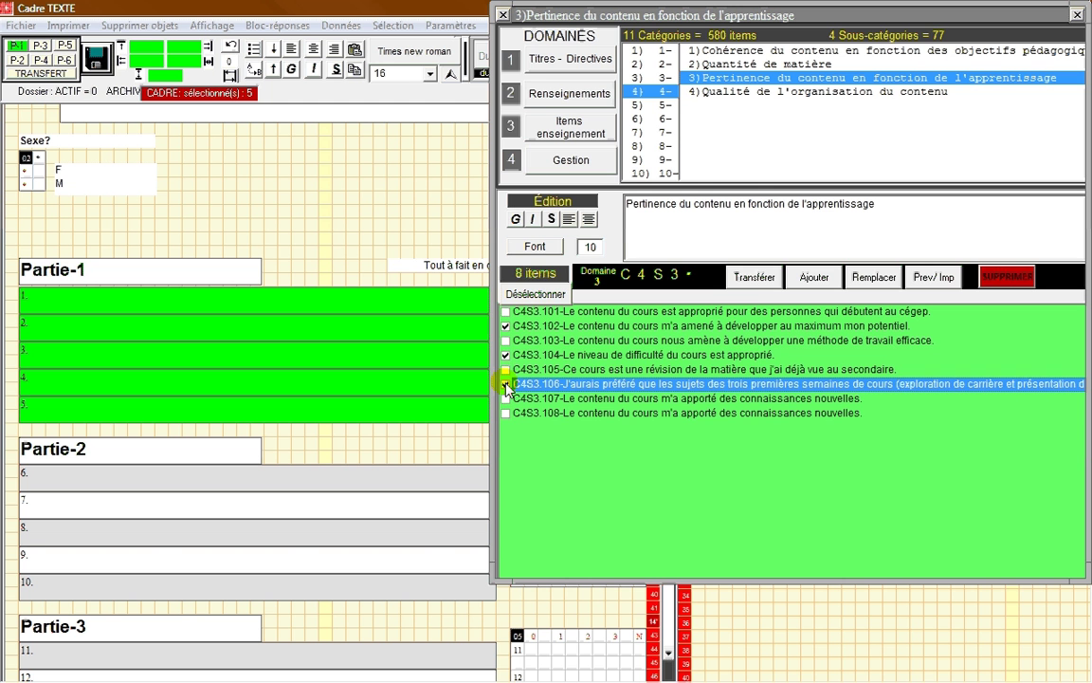
pyautogui.click(755, 277)
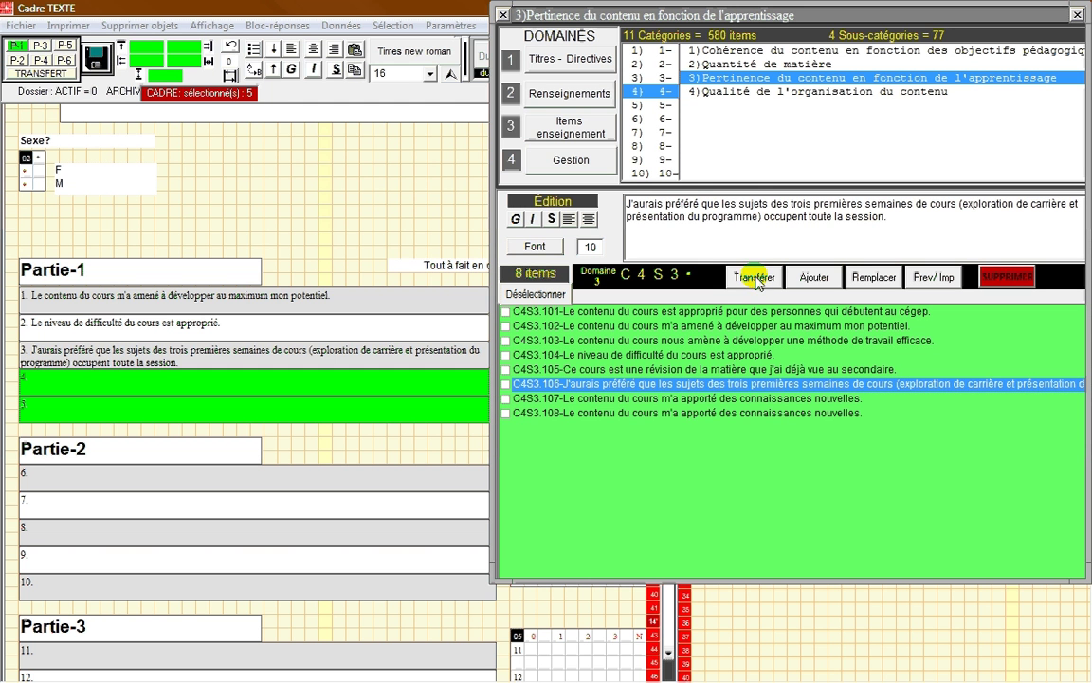
# Step: Fill items 4 and 5 with bank items C4S4.104 and C4S4.106 from the subcategory "Qualité de l'organisation du contenu"
pyautogui.click(802, 94)
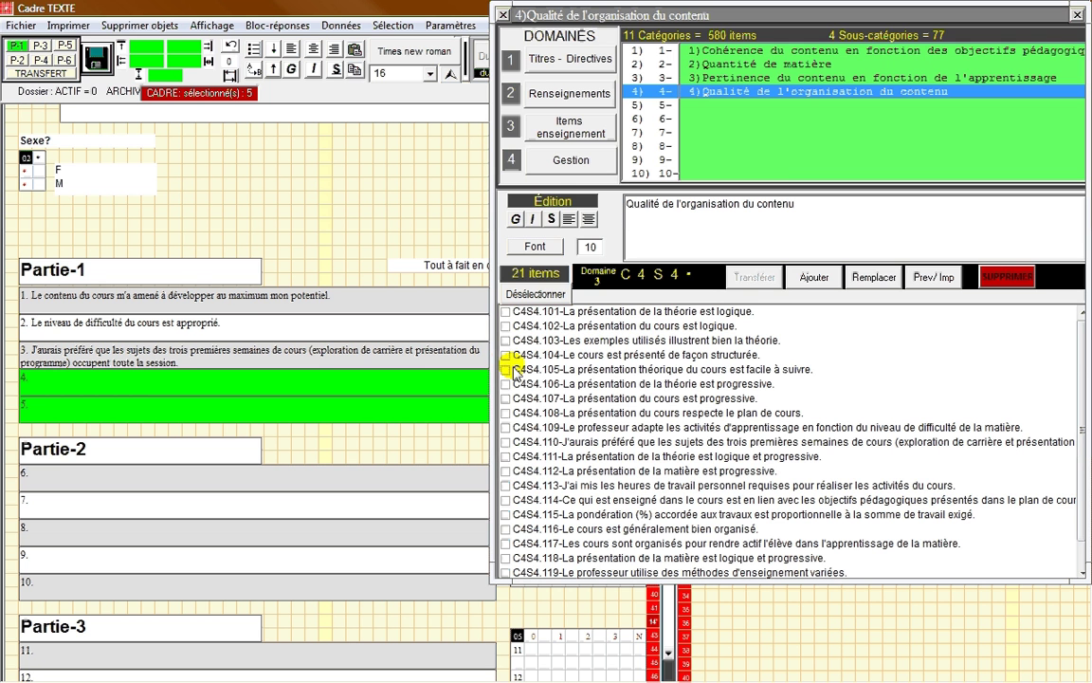
pyautogui.click(507, 357)
pyautogui.click(507, 384)
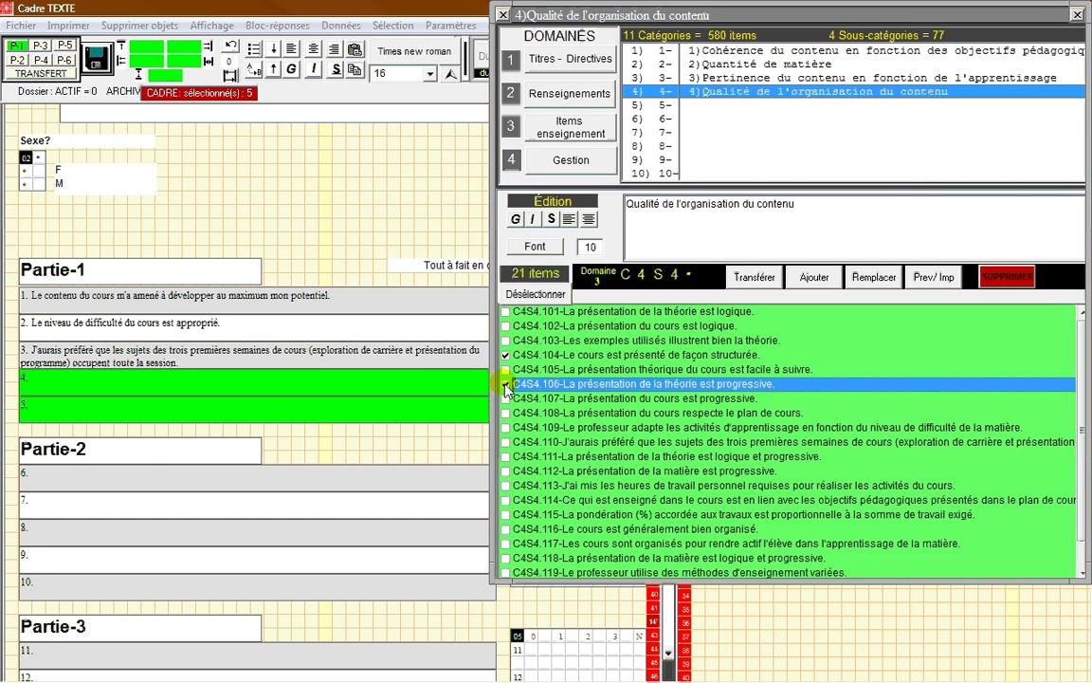
pyautogui.click(752, 276)
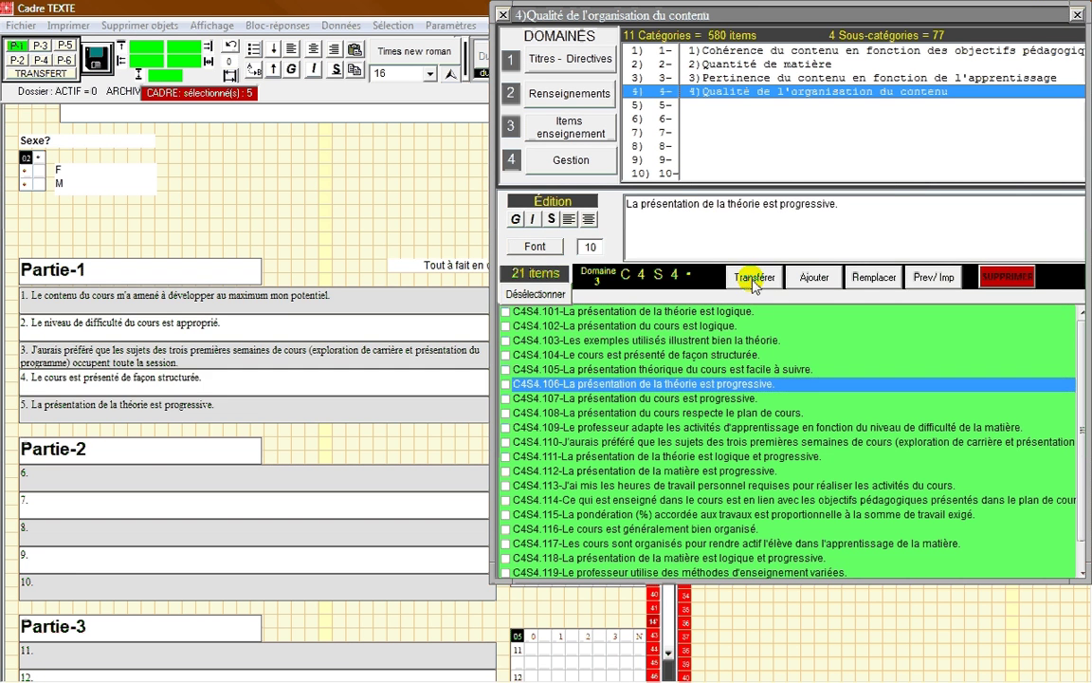
# Step: Fill items 6 to 10 with C5S2.102, 104, 105, 107 and 109 from "Apprentissage", subcategory "Progression des activités d'apprentissage selon le niveau de difficulté"
pyautogui.click(364, 480)
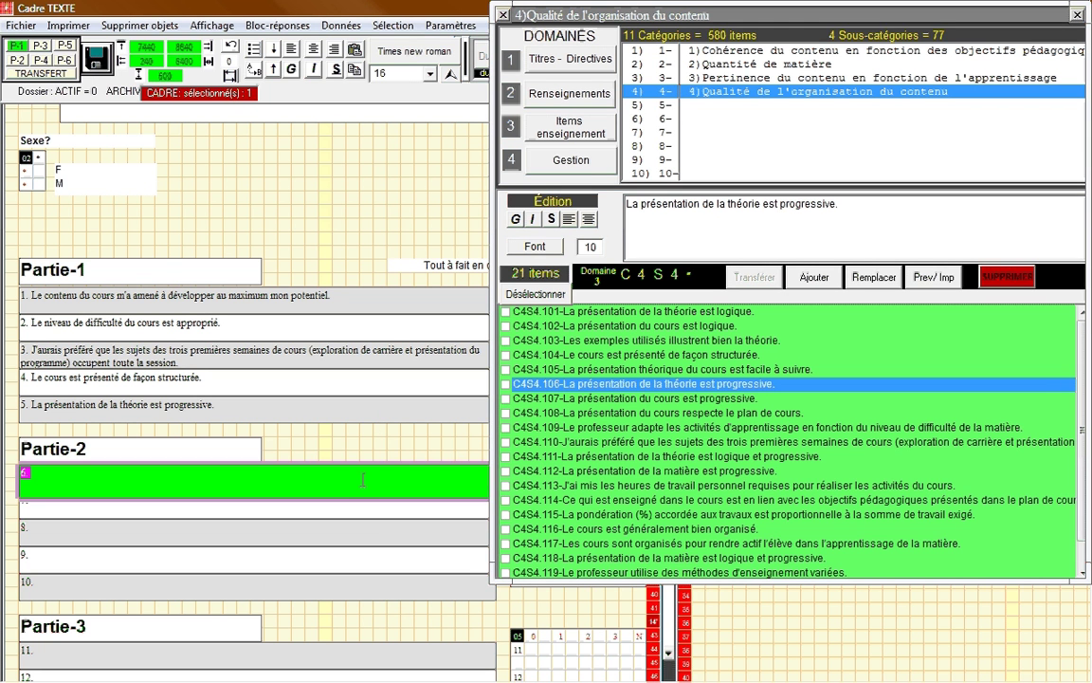
pyautogui.moveTo(363, 479); pyautogui.dragTo(371, 590)
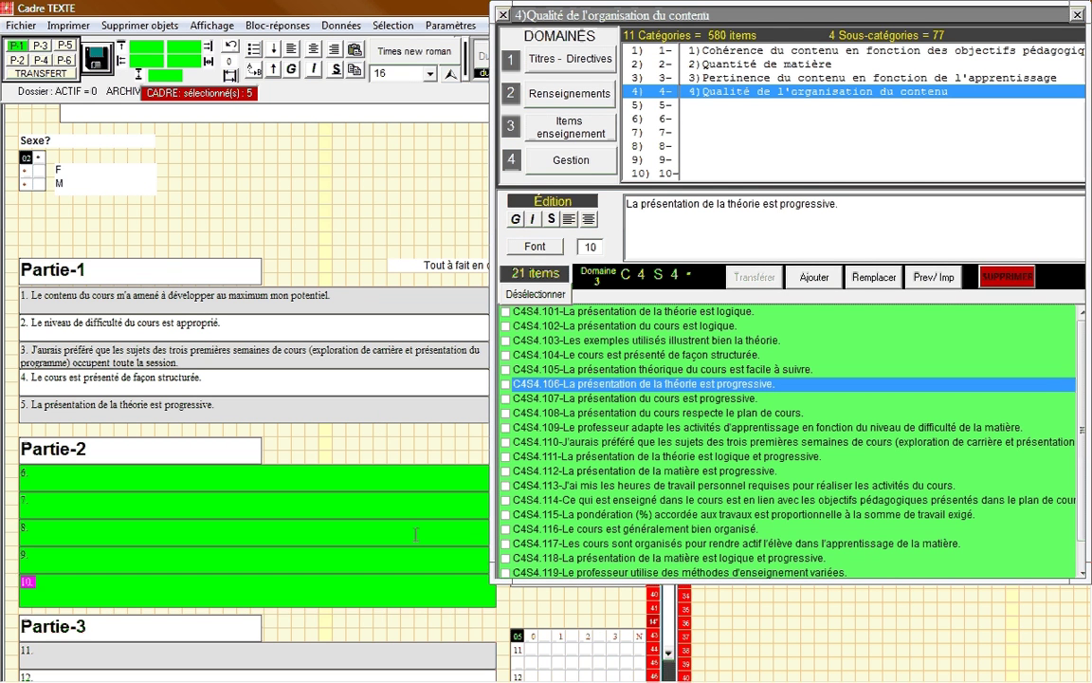
pyautogui.click(668, 107)
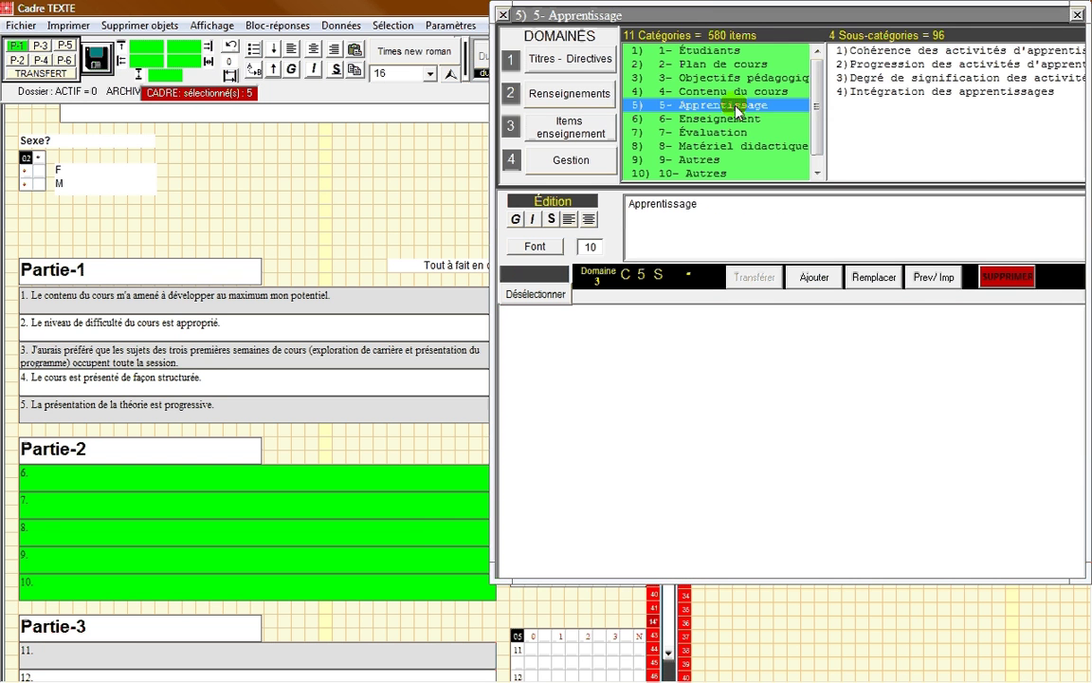
pyautogui.click(897, 64)
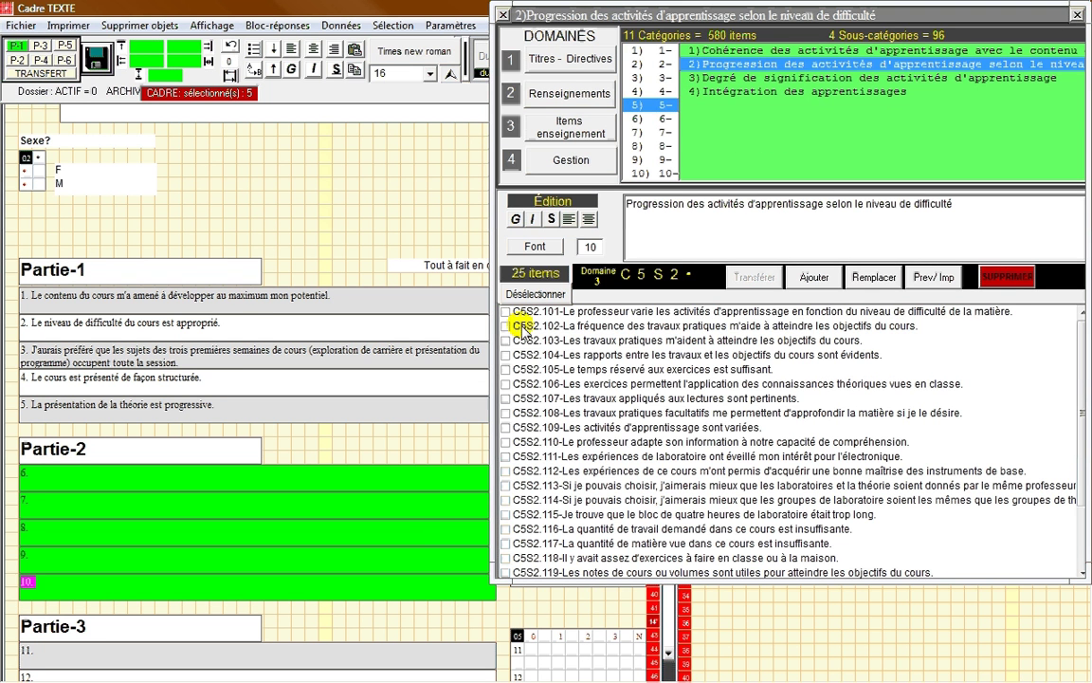
pyautogui.click(506, 325)
pyautogui.click(505, 355)
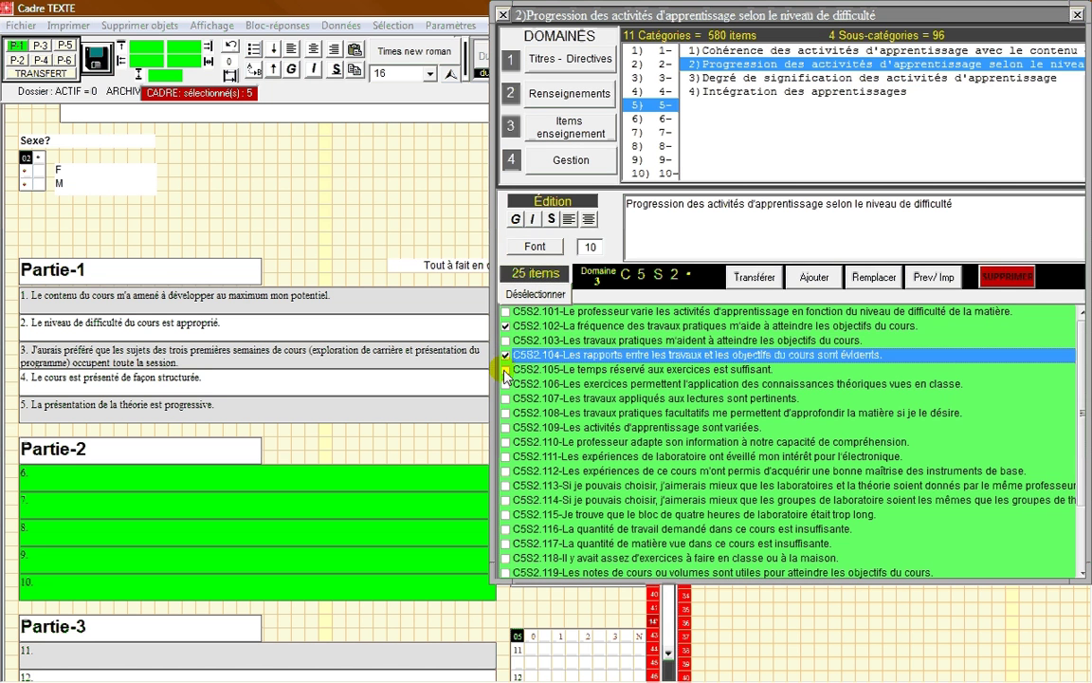
pyautogui.click(506, 369)
pyautogui.click(505, 398)
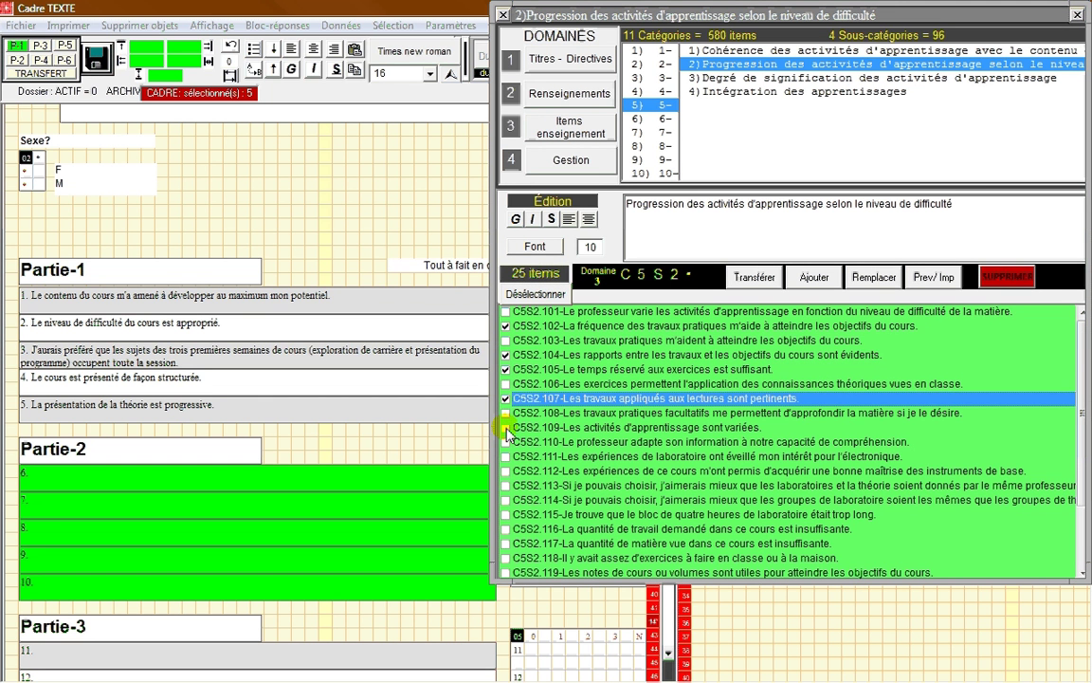
pyautogui.click(506, 428)
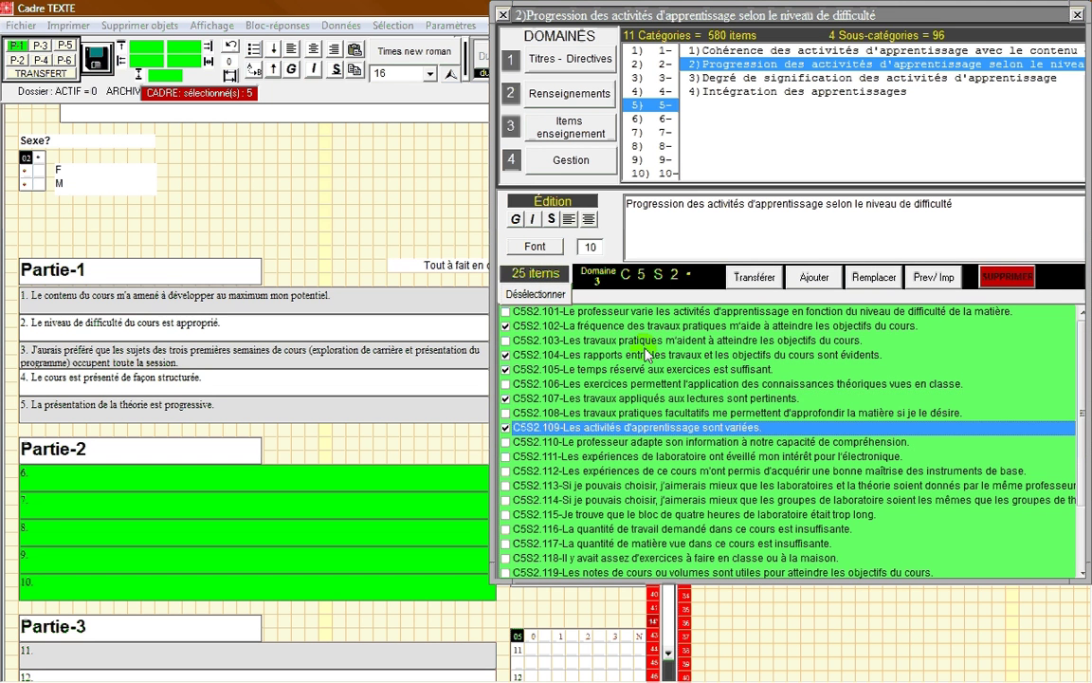
pyautogui.click(754, 277)
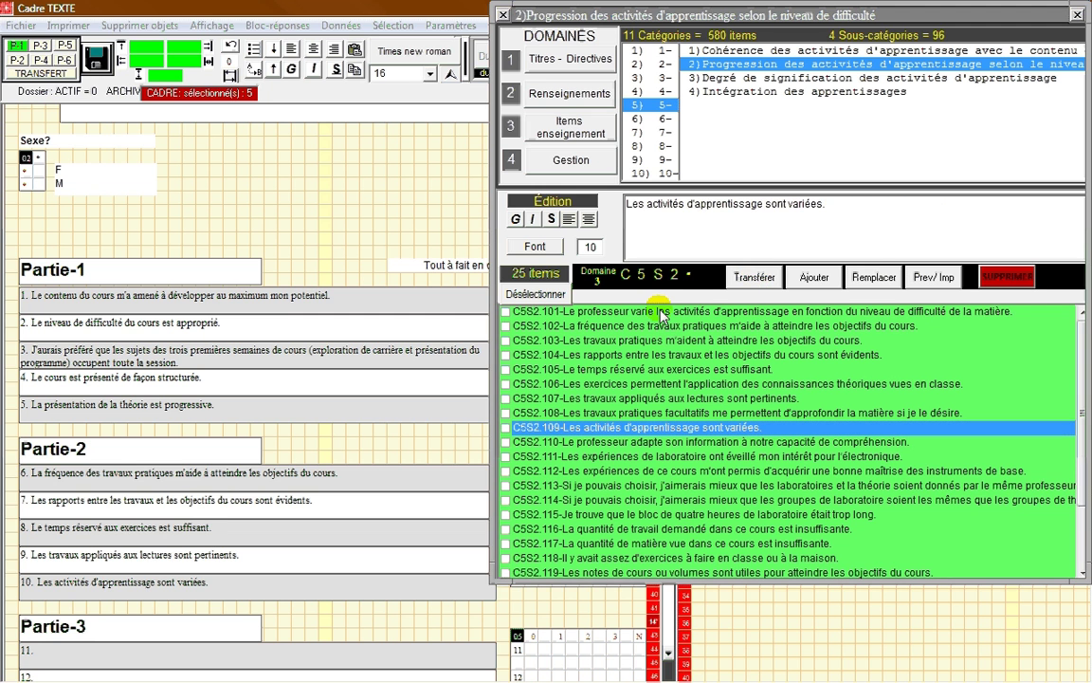
# Step: Move the item bank window clear of the page and select item frames 11 to 15 under Partie-3
pyautogui.moveTo(617, 19); pyautogui.dragTo(823, 34)
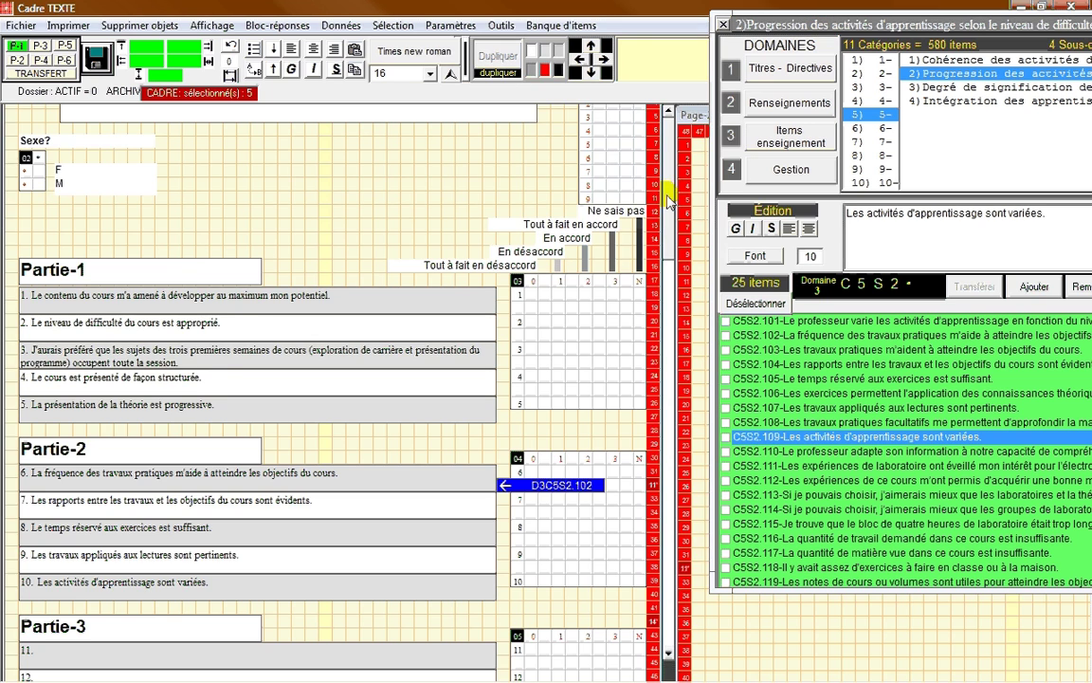
pyautogui.moveTo(669, 202); pyautogui.dragTo(654, 366)
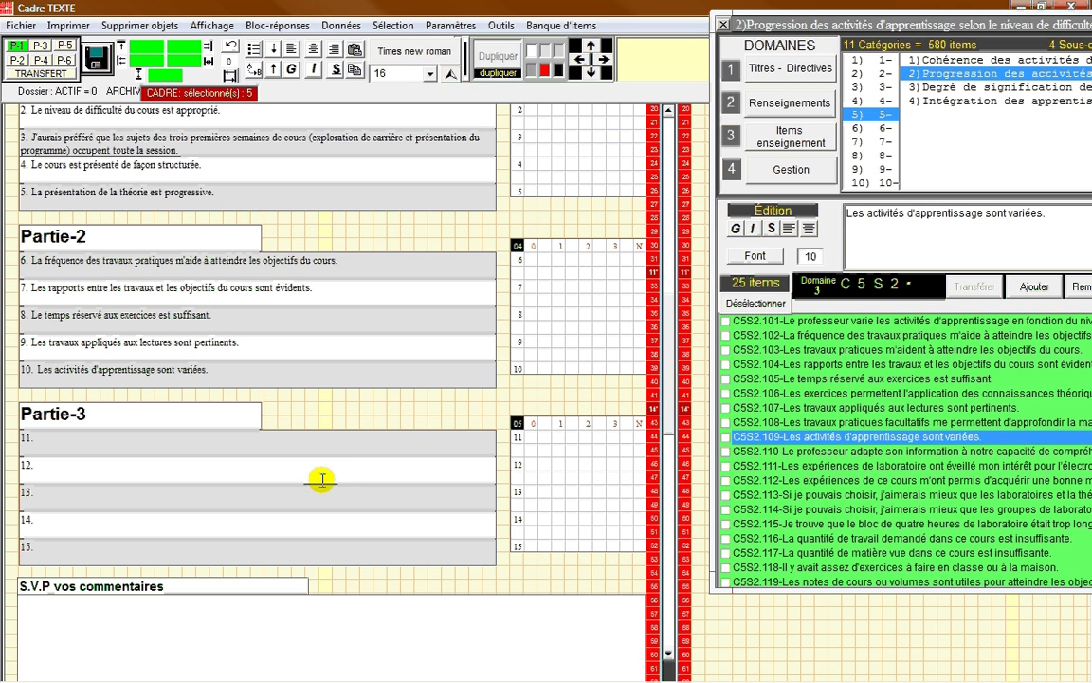
pyautogui.click(347, 443)
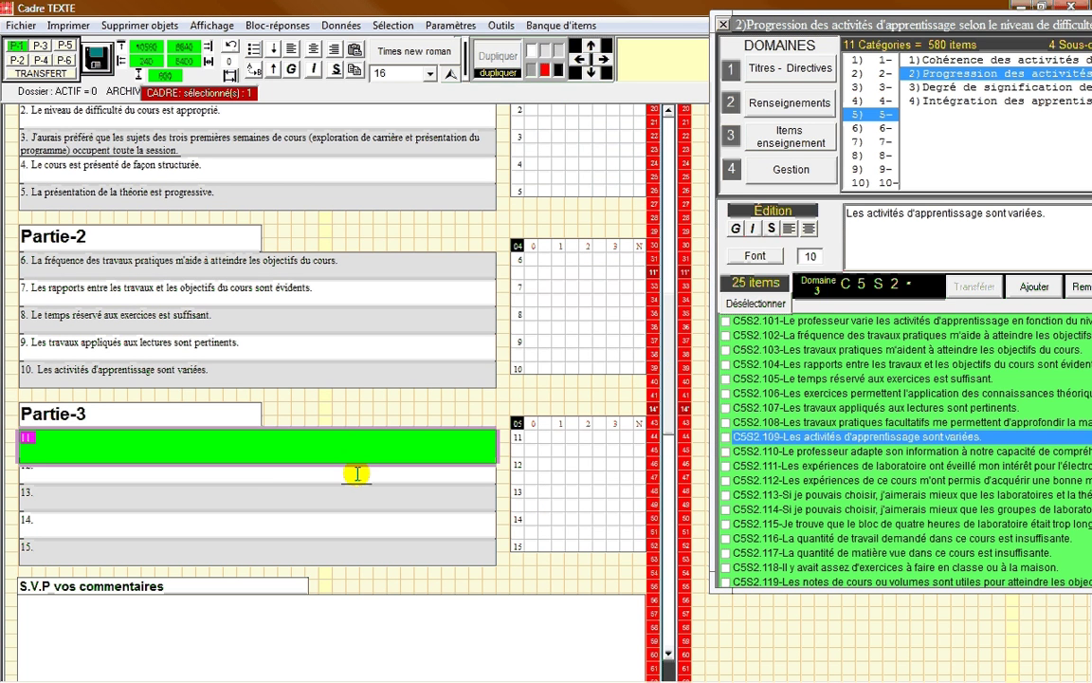
pyautogui.keyDown('shift'); pyautogui.click(360, 474); pyautogui.keyUp('shift')
pyautogui.keyDown('shift'); pyautogui.click(364, 519); pyautogui.keyUp('shift')
pyautogui.keyDown('shift'); pyautogui.click(369, 556); pyautogui.keyUp('shift')
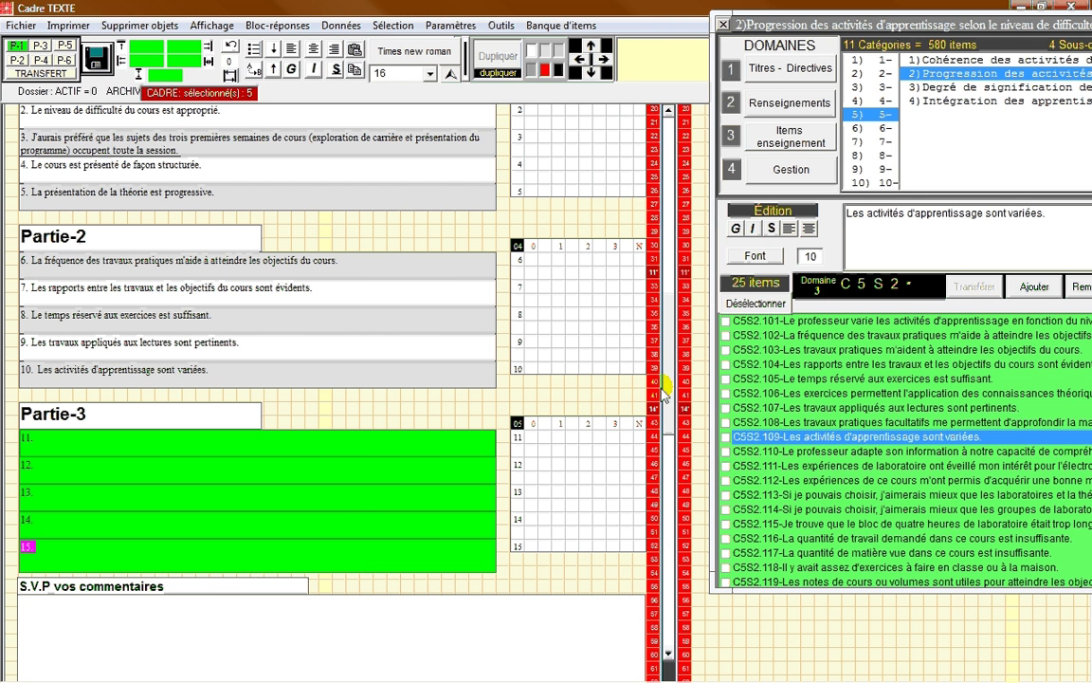
# Step: Fill items 11 to 14 with bank items C7S2.101, C7S2.103, C7S2.105 and C7S2.107 from "Évaluation", subcategory "Évaluation formative"
pyautogui.click(882, 142)
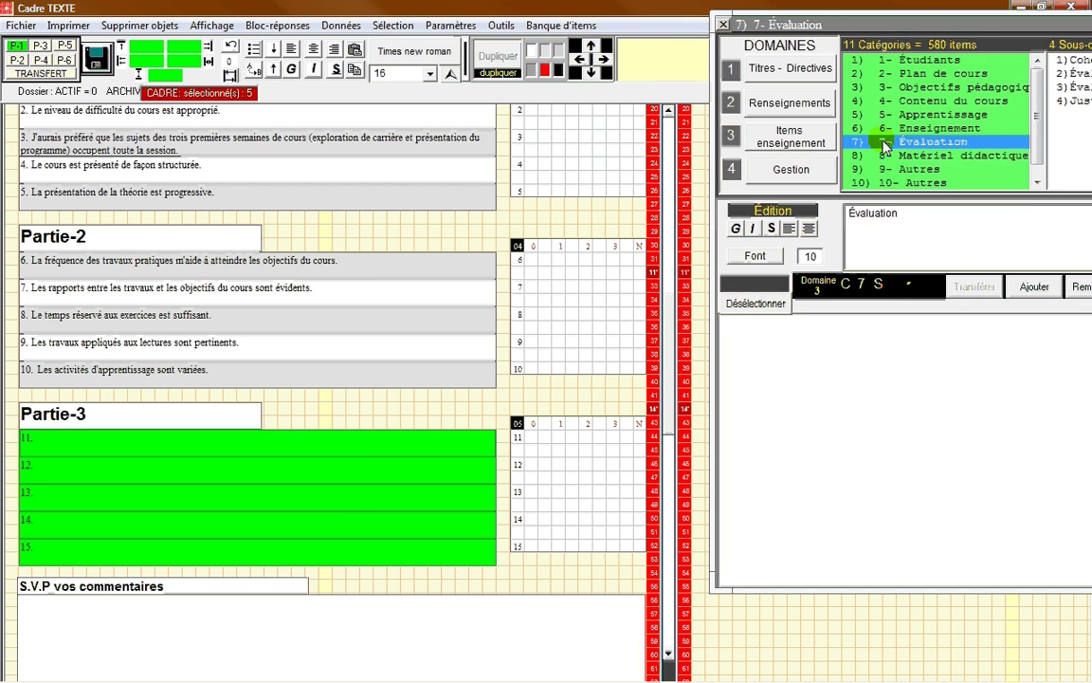
pyautogui.moveTo(998, 26); pyautogui.dragTo(815, 37)
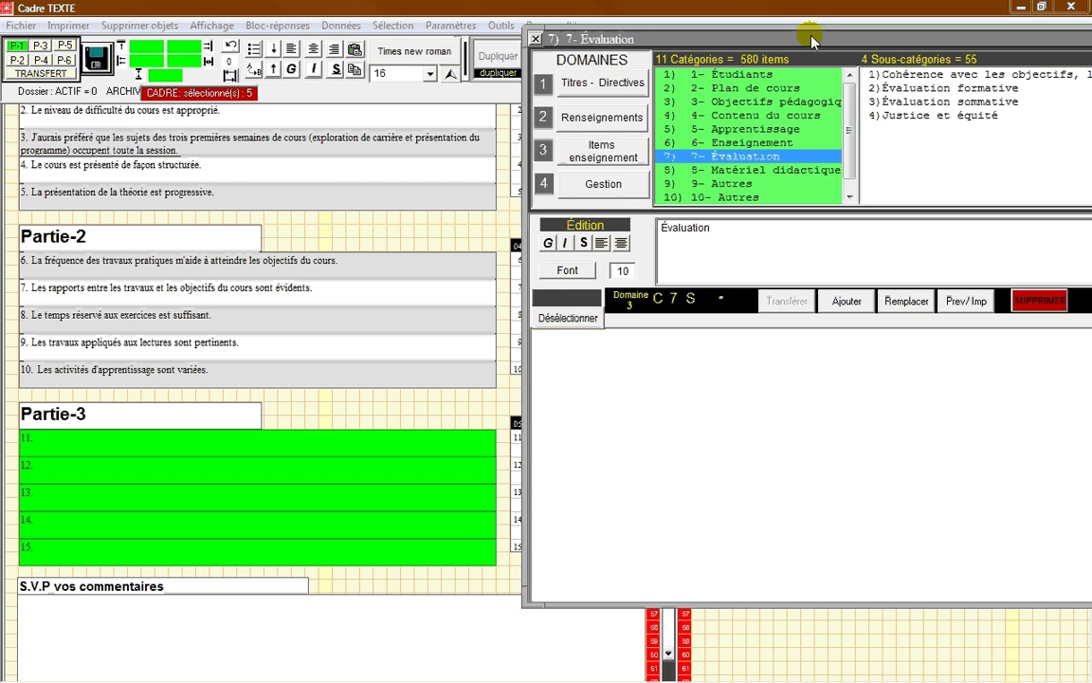
pyautogui.click(905, 85)
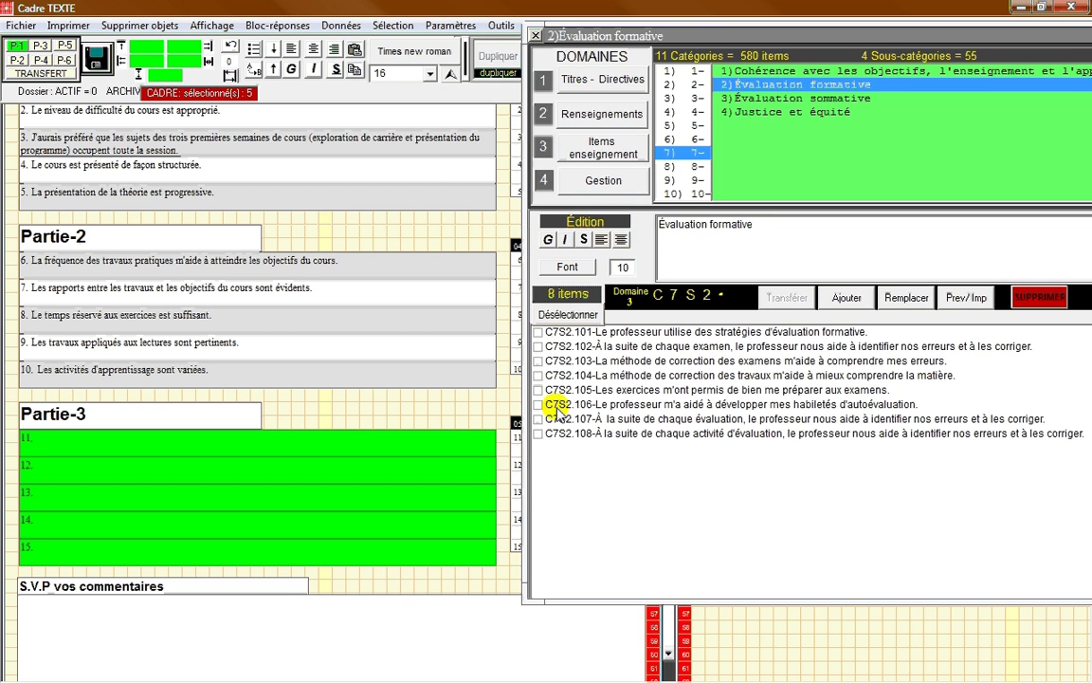
pyautogui.click(538, 333)
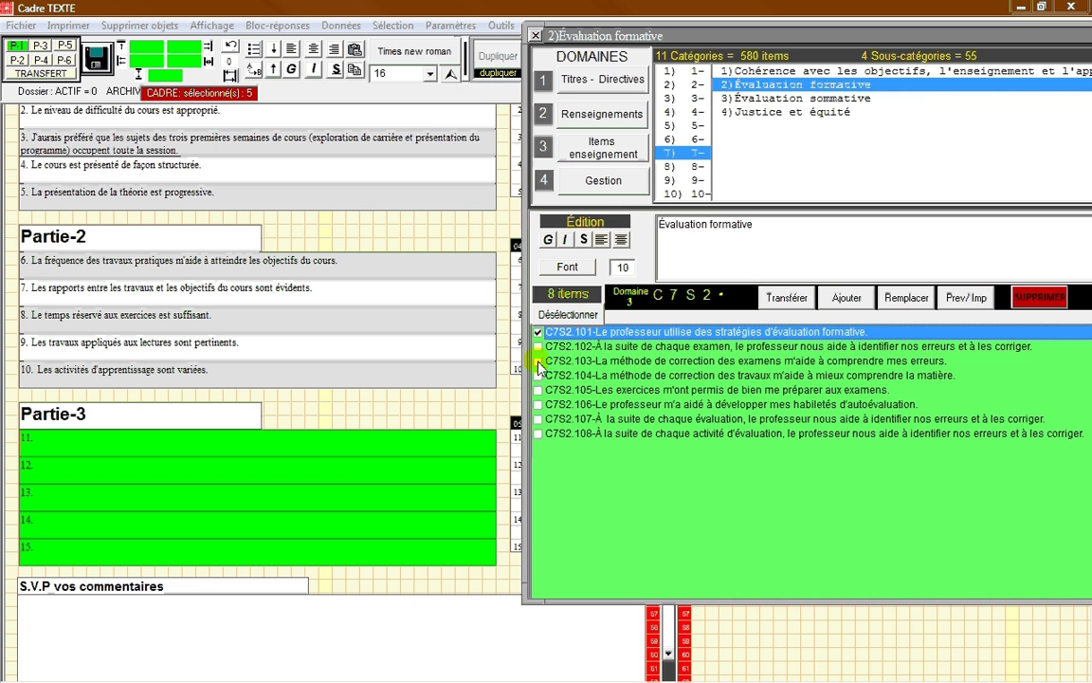
pyautogui.click(537, 361)
pyautogui.click(538, 390)
pyautogui.click(537, 419)
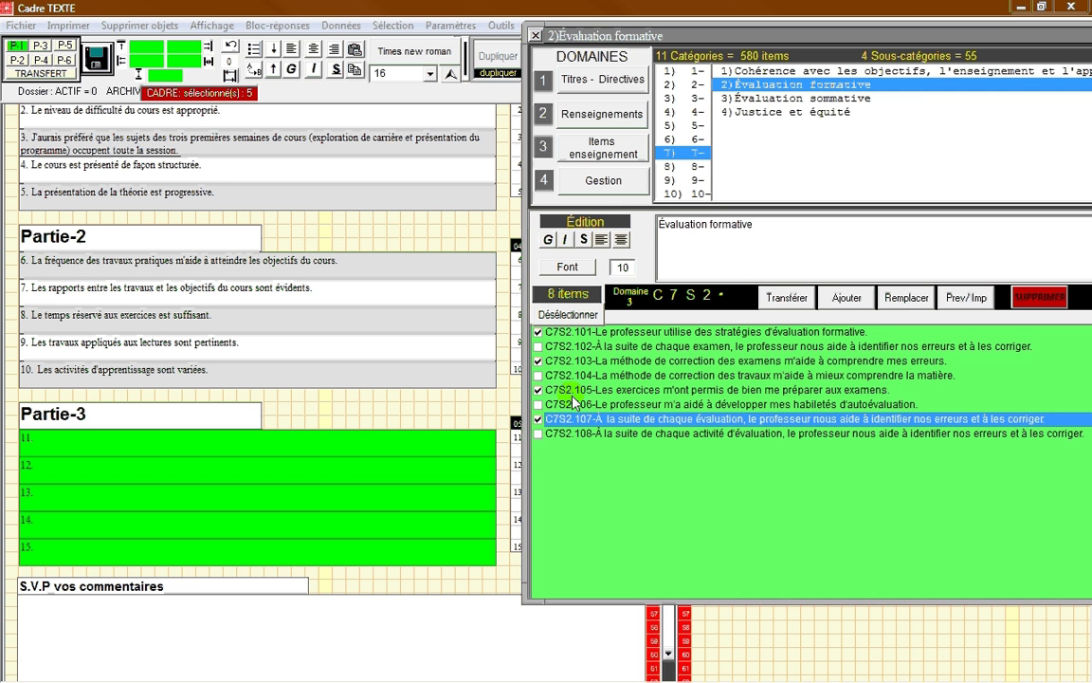
pyautogui.click(788, 297)
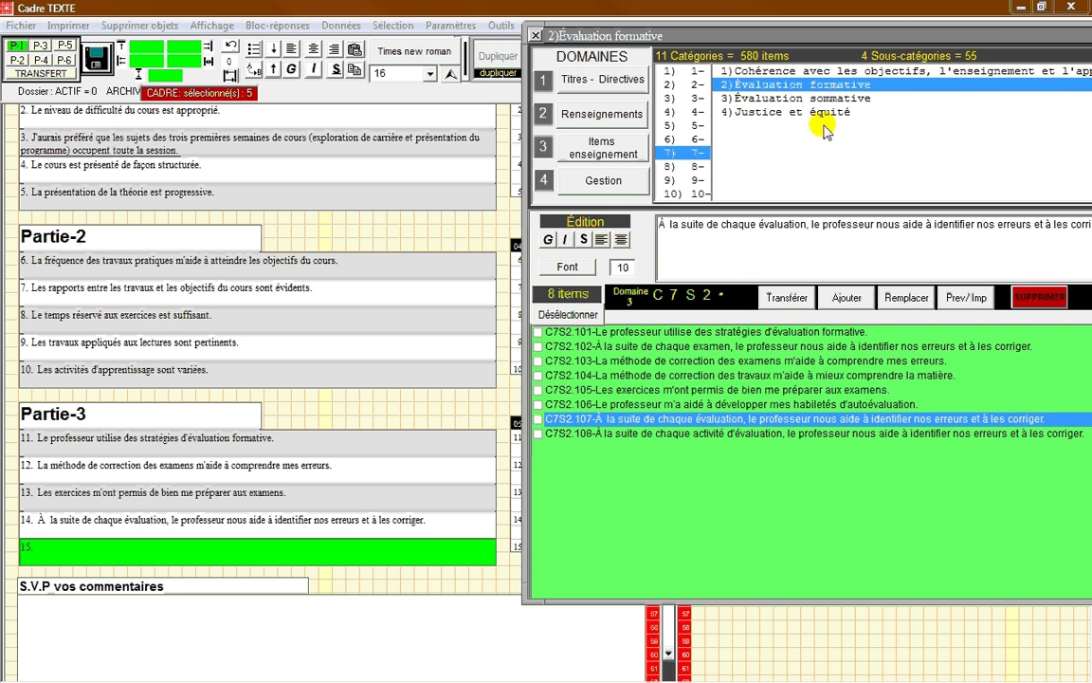
# Step: Fill item 15 with bank item C7S3.106 from the subcategory "Évaluation sommative" and close the item bank
pyautogui.click(776, 99)
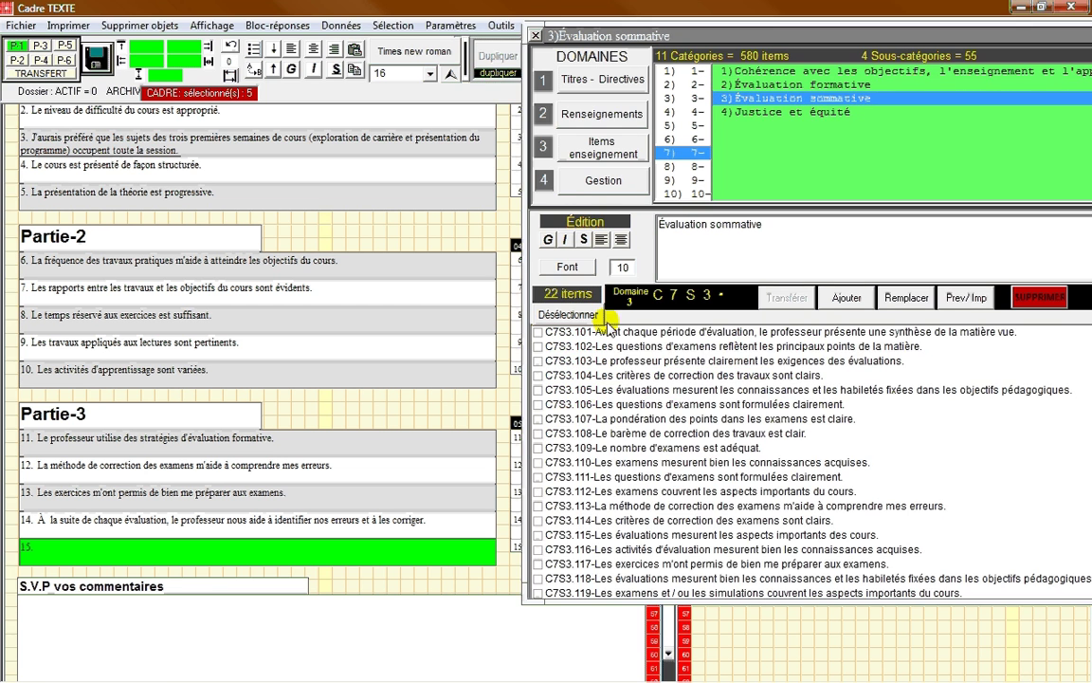
pyautogui.click(539, 404)
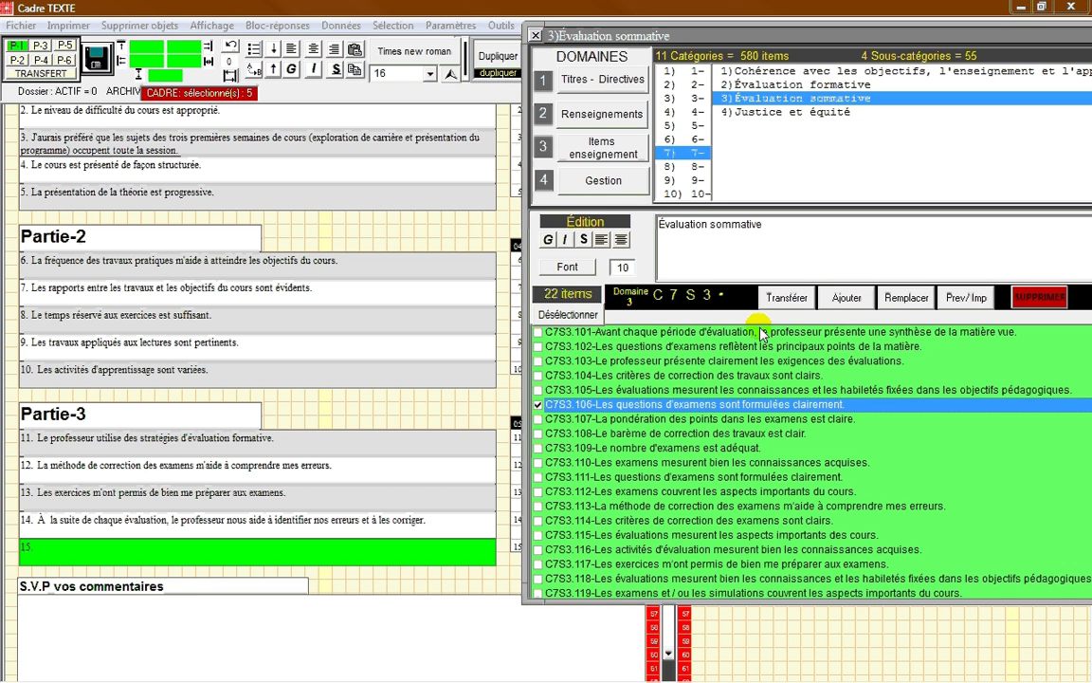
pyautogui.click(793, 297)
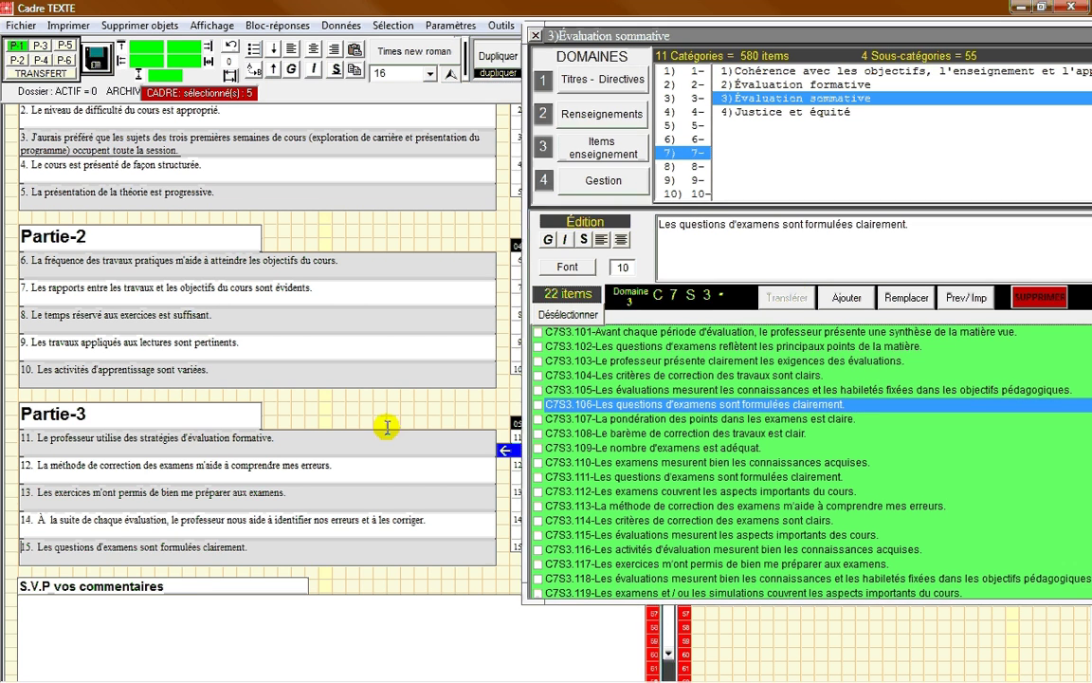
pyautogui.click(536, 37)
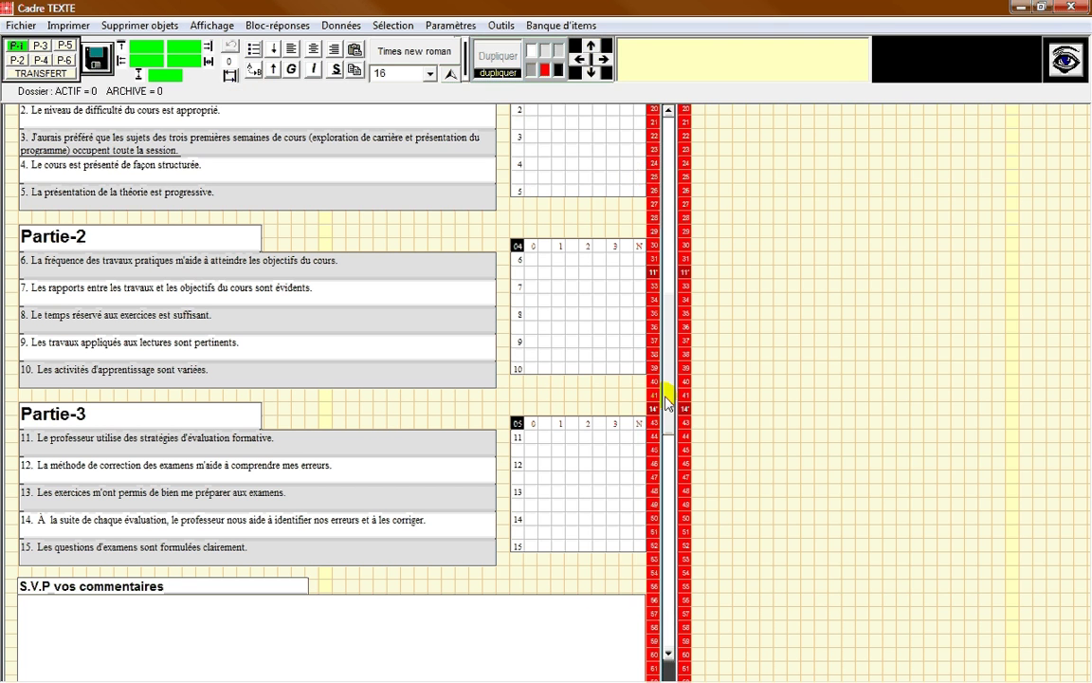
# Step: Mark the empty box under "S.V.P vos commentaires" in yellow and save the questionnaire
pyautogui.moveTo(667, 401); pyautogui.dragTo(571, 509)
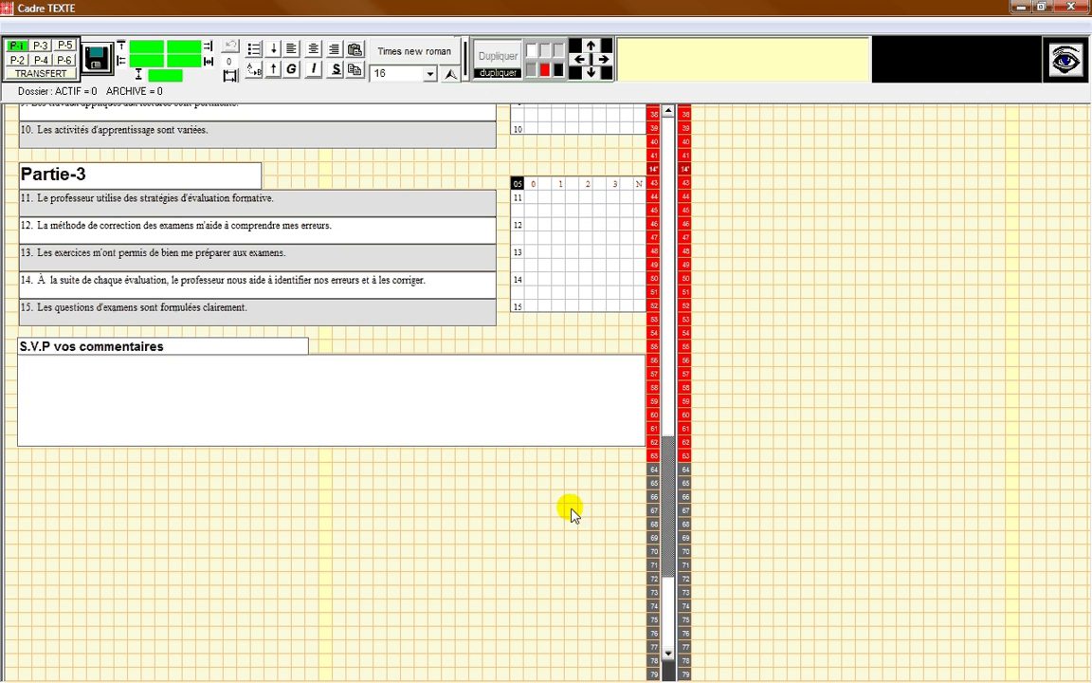
pyautogui.click(30, 368)
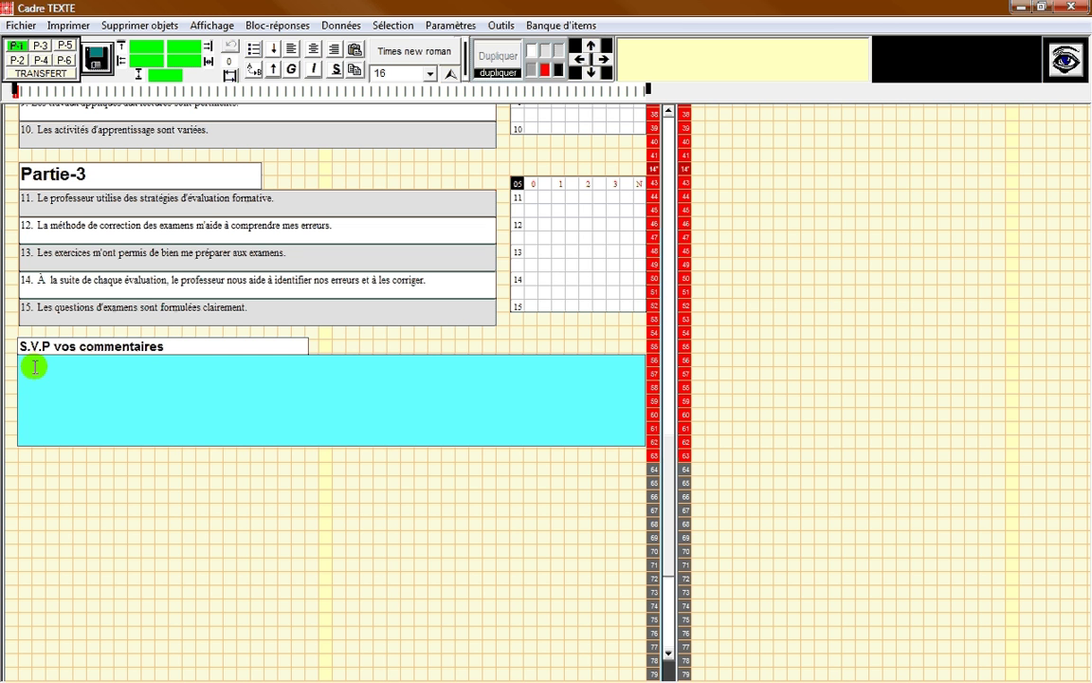
pyautogui.click(34, 367)
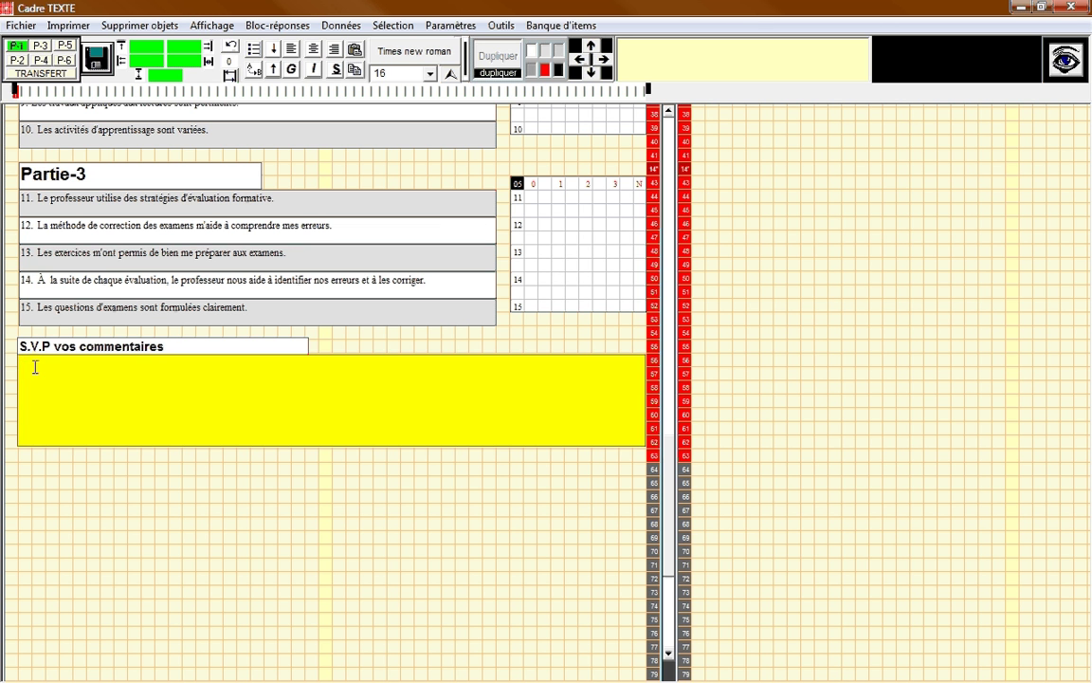
pyautogui.click(275, 518)
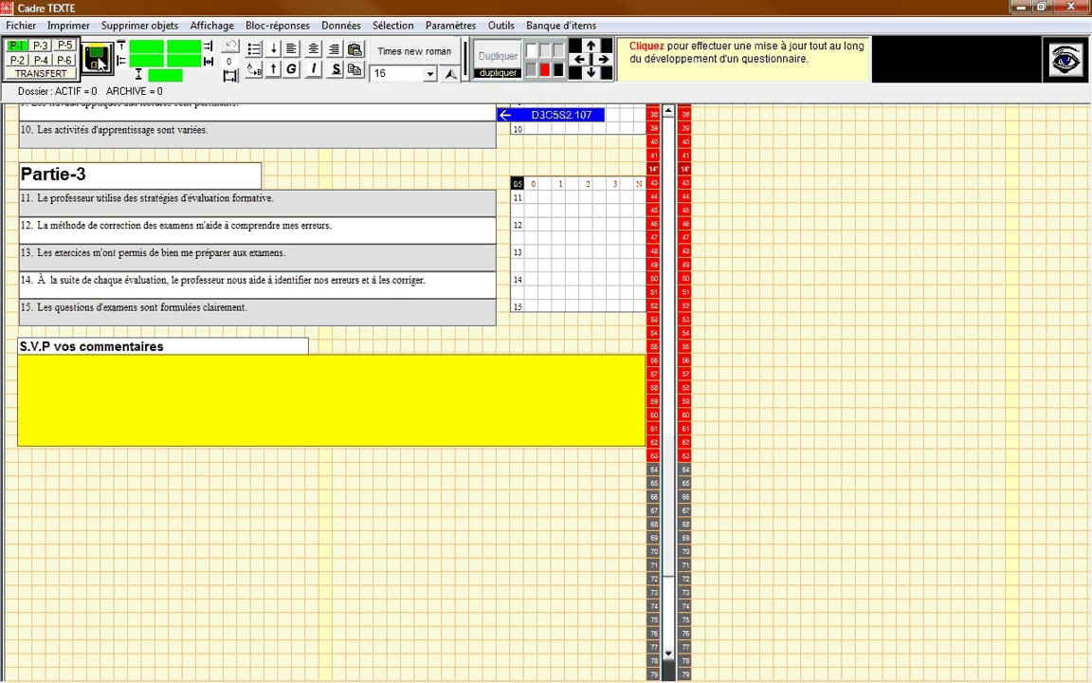
pyautogui.click(98, 59)
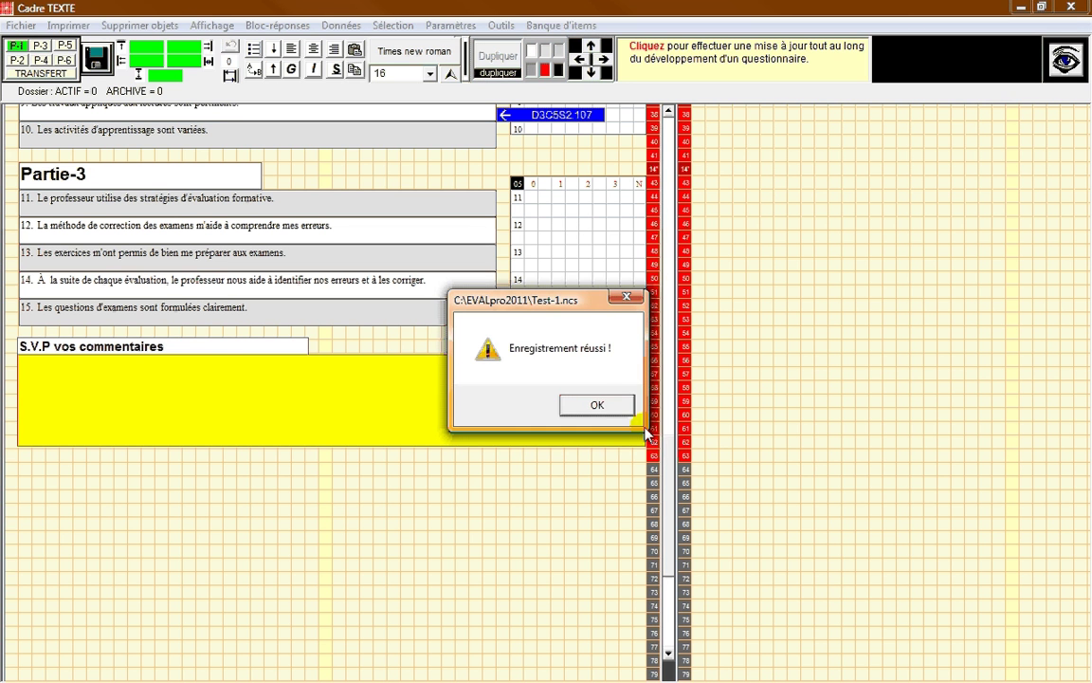
pyautogui.click(598, 405)
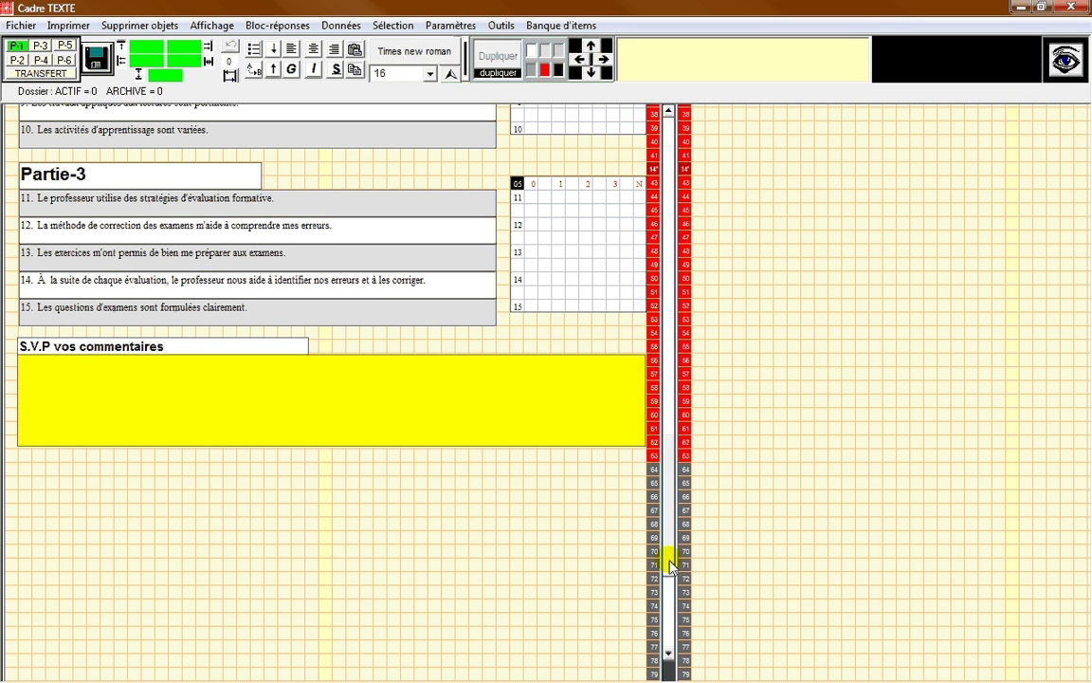
# Step: Look up the bank entry behind item 9 in Partie-2, check its editable text, and close the item bank
pyautogui.moveTo(667, 551); pyautogui.dragTo(650, 406)
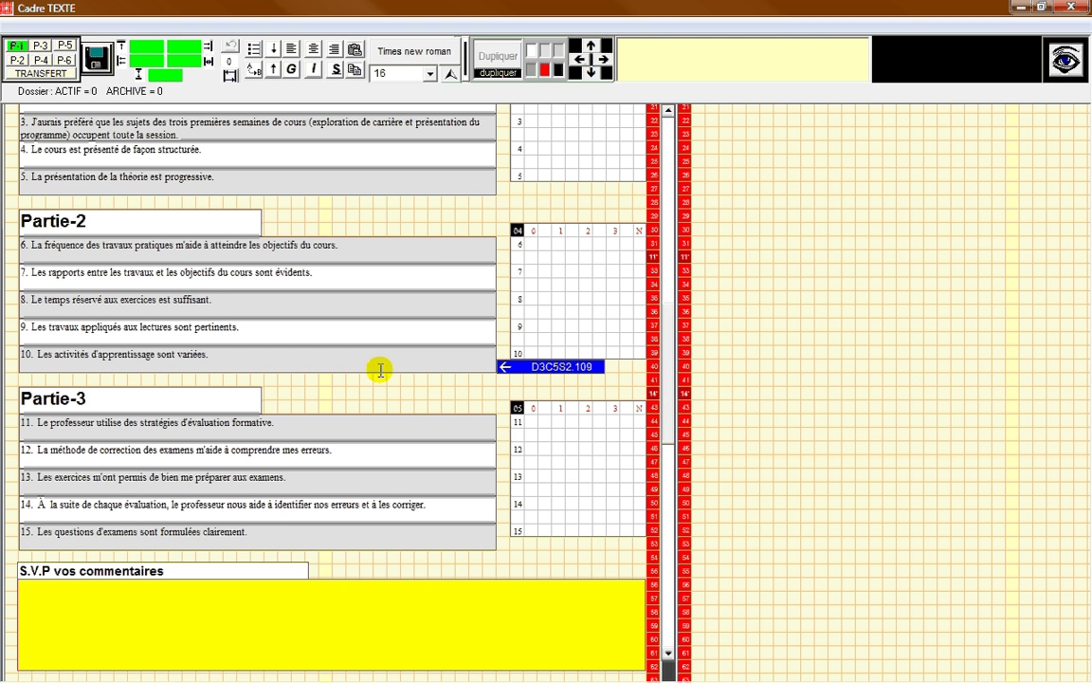
pyautogui.click(458, 331)
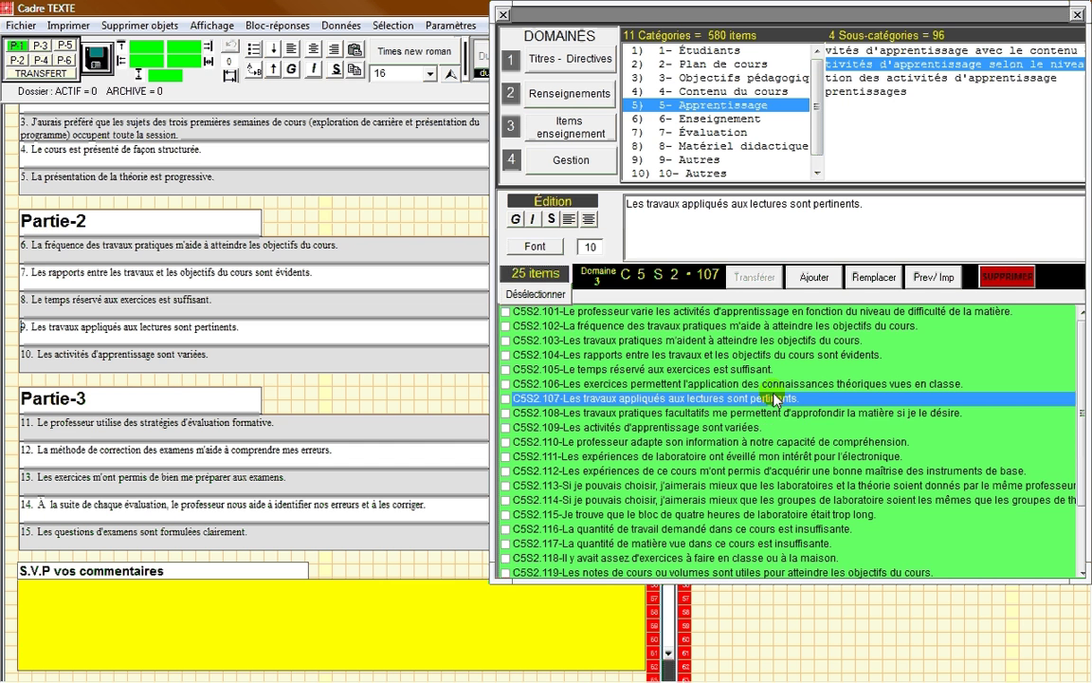
pyautogui.click(788, 203)
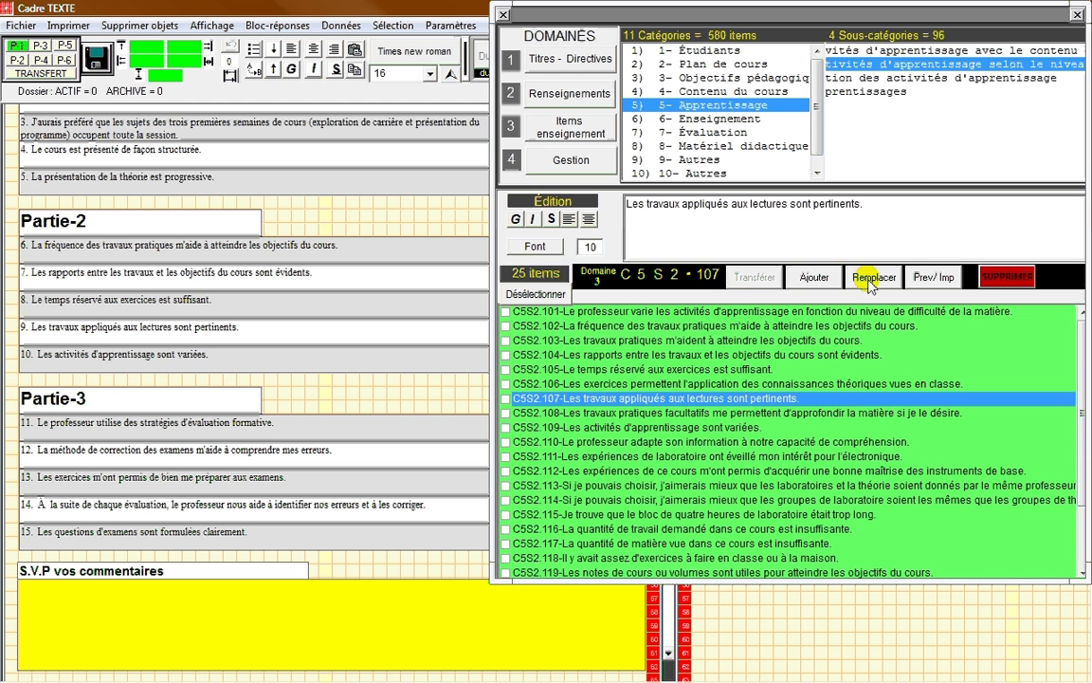
pyautogui.click(503, 15)
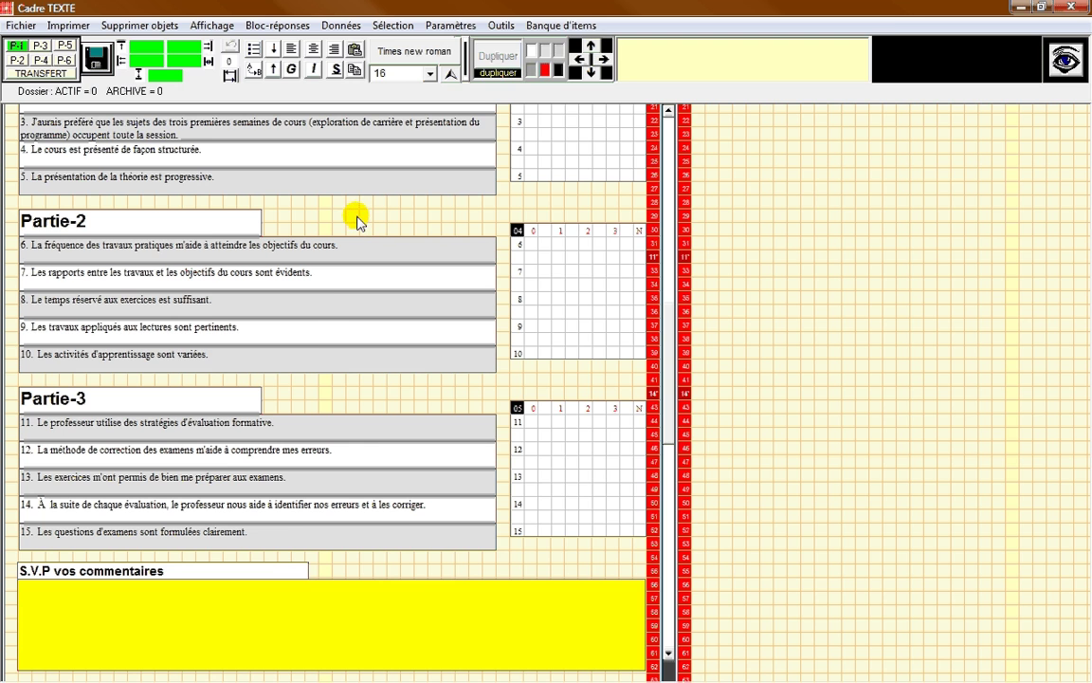
# Step: Preview the printed questionnaire, check its three item blocks, and return to the layout
pyautogui.hotkey('ctrl', 'p')
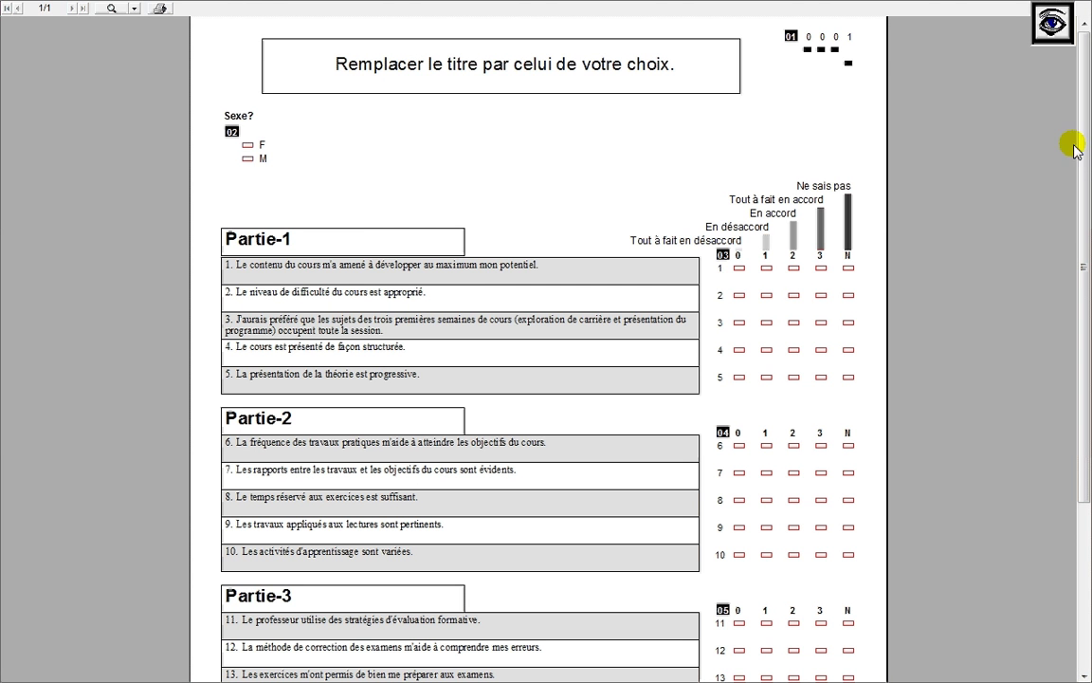
pyautogui.moveTo(1086, 152); pyautogui.dragTo(1089, 218)
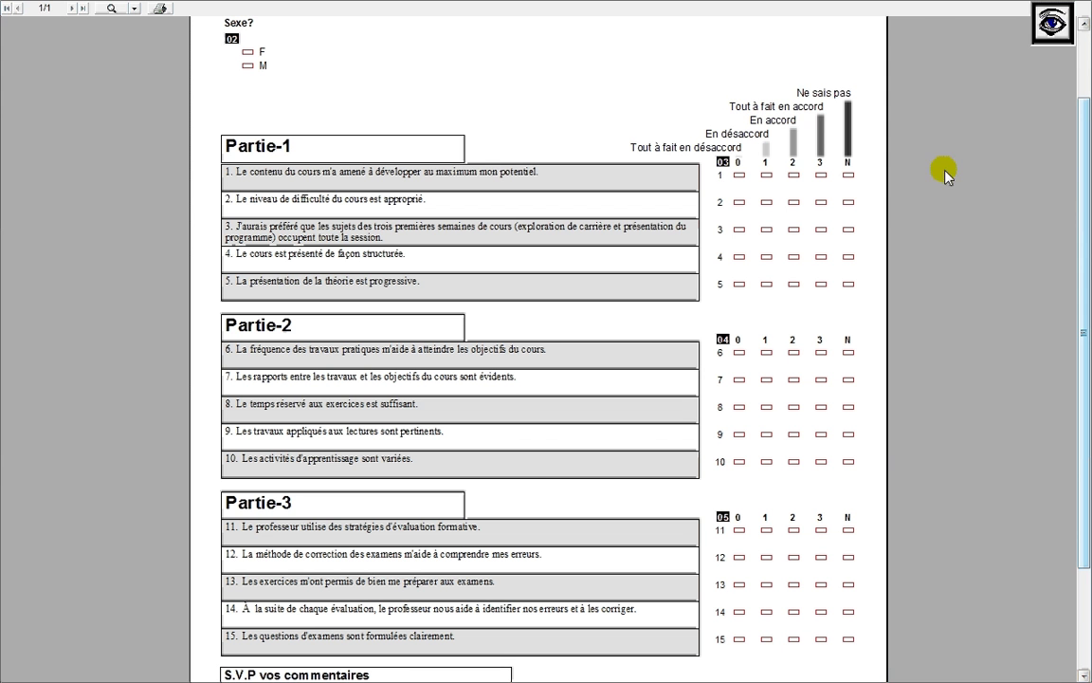
pyautogui.click(1048, 33)
# Step: Indent the second line of item 3 to align with its text after the number, and save the questionnaire
pyautogui.moveTo(27, 131)
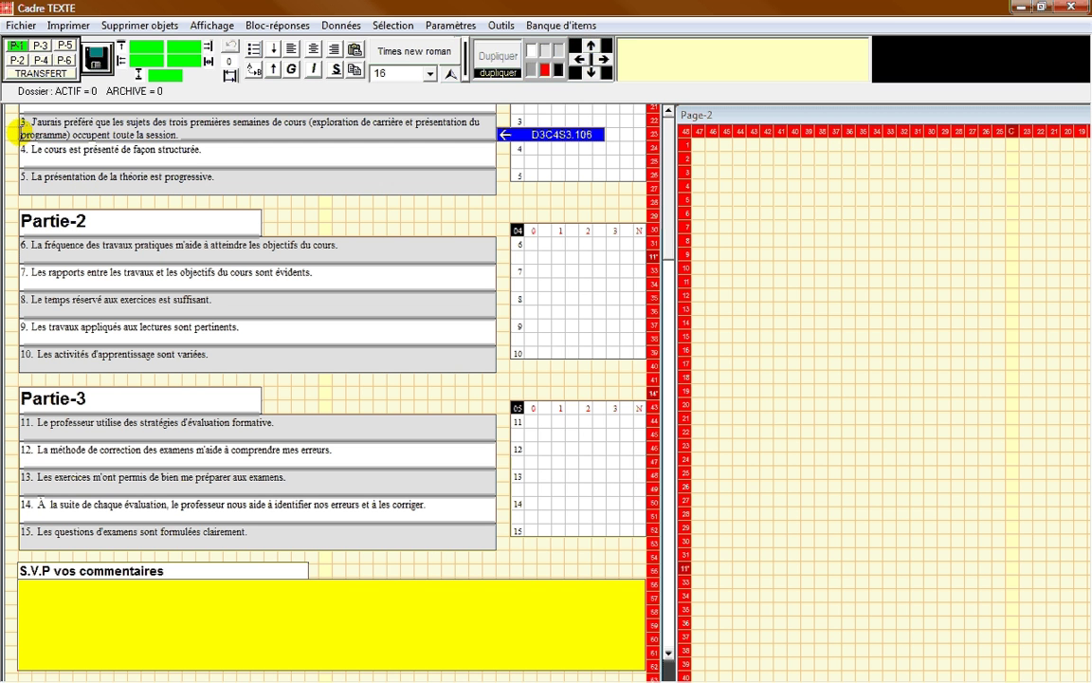
pyautogui.click(27, 131)
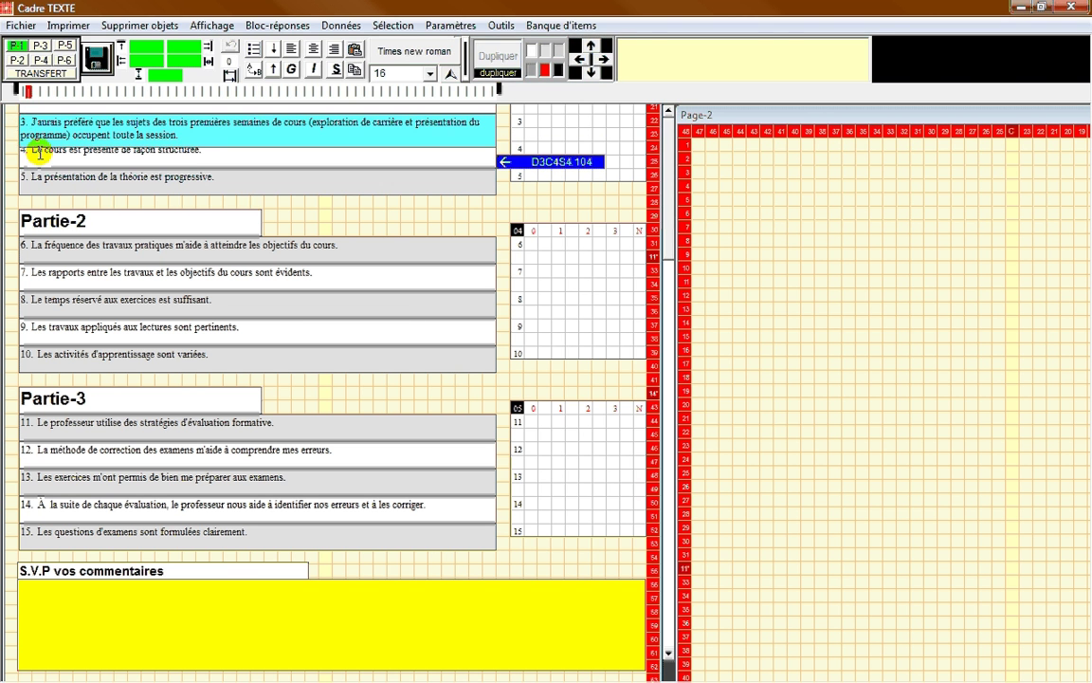
pyautogui.click(29, 93)
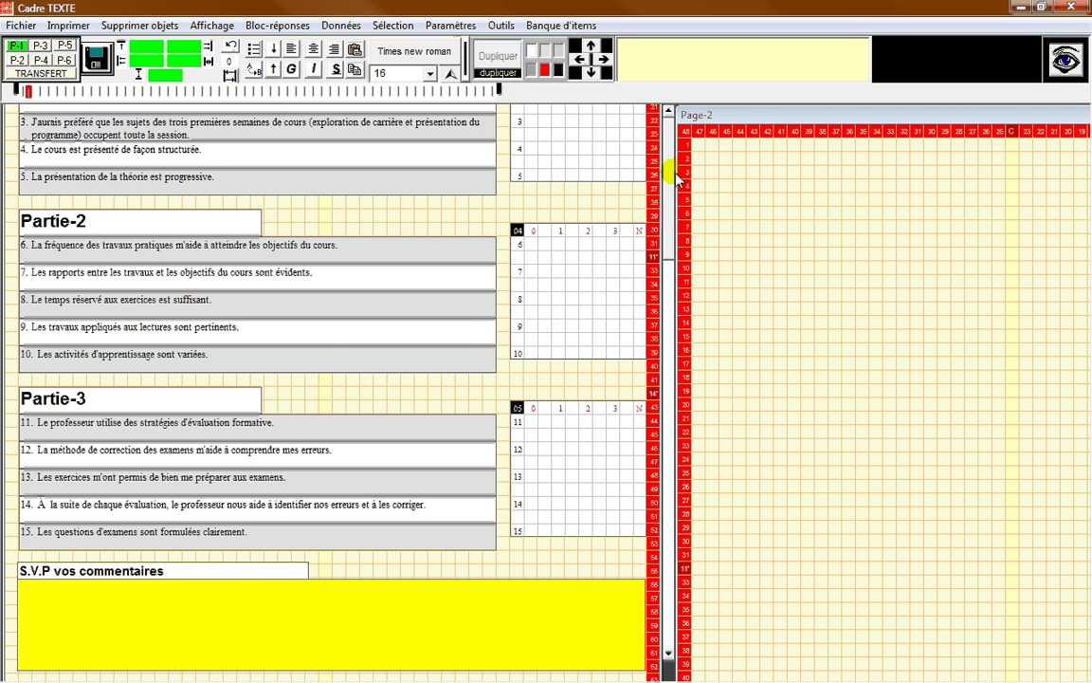
pyautogui.moveTo(675, 178); pyautogui.dragTo(665, 115)
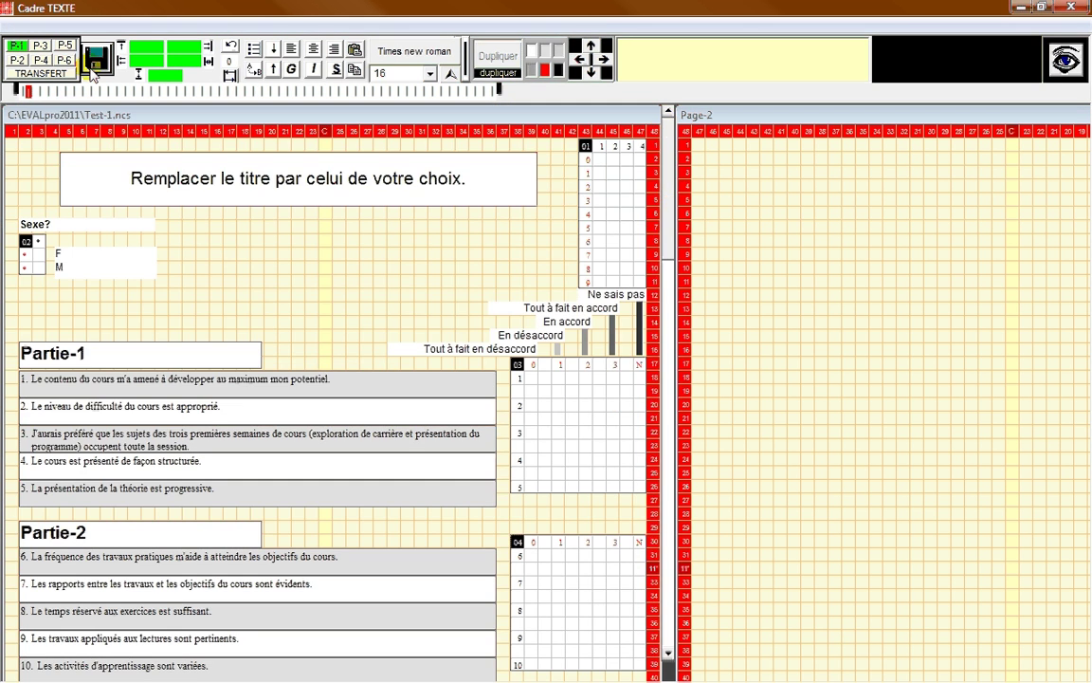
pyautogui.click(98, 57)
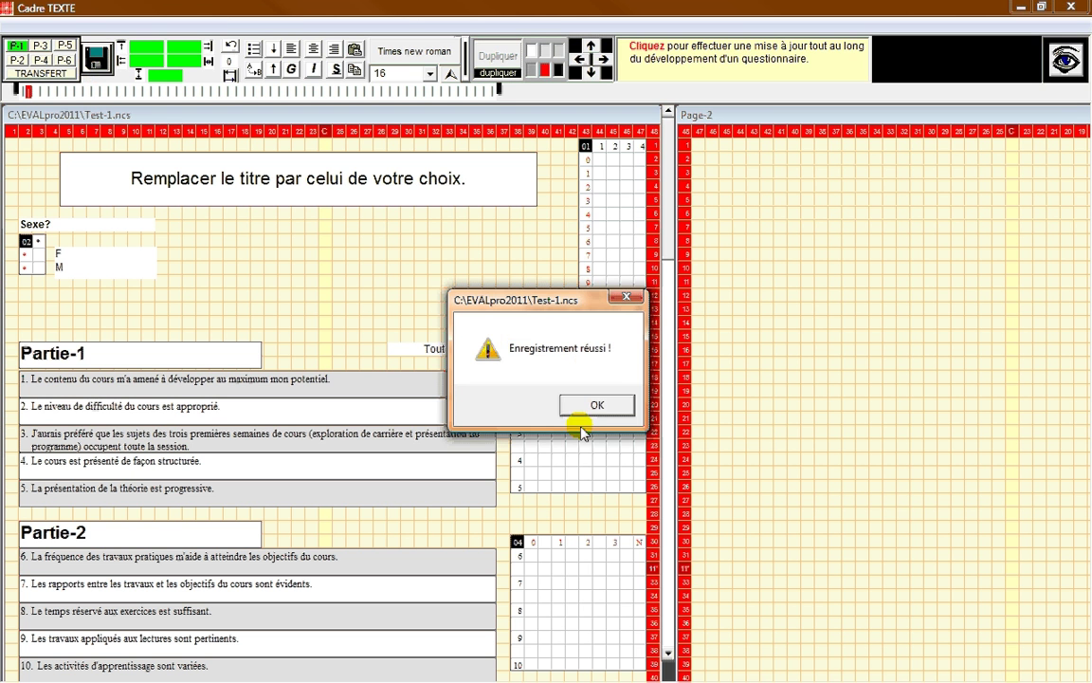
pyautogui.click(603, 406)
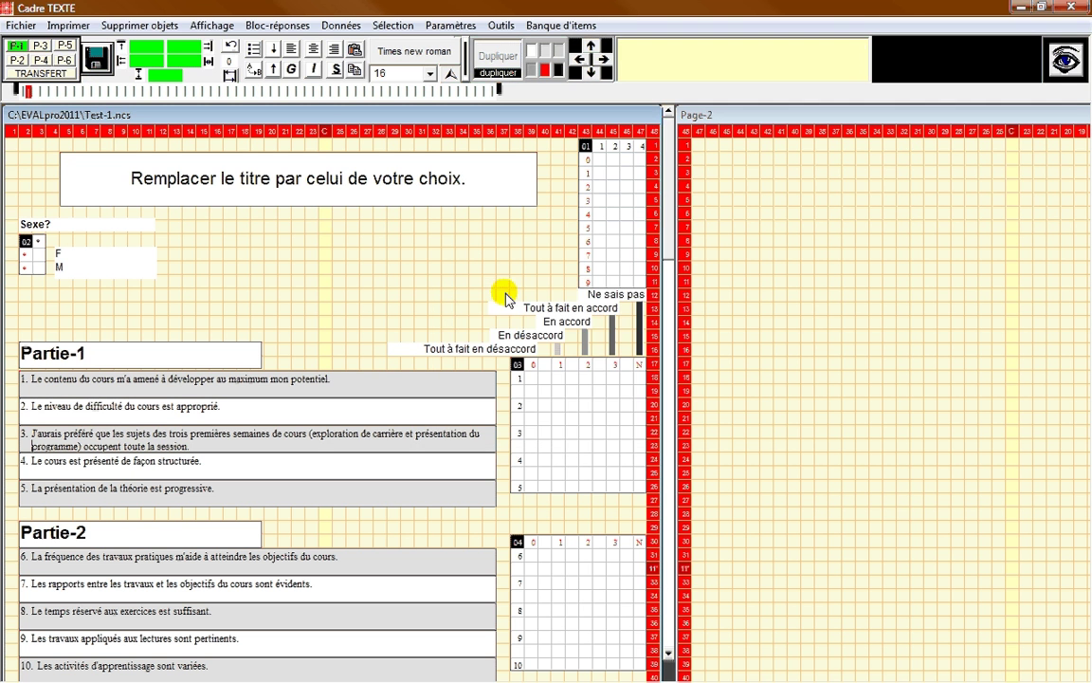
# Step: Replace the placeholder title with "Évaluation d'enseignement" and save the questionnaire
pyautogui.click(459, 176)
pyautogui.moveTo(463, 178); pyautogui.dragTo(132, 179)
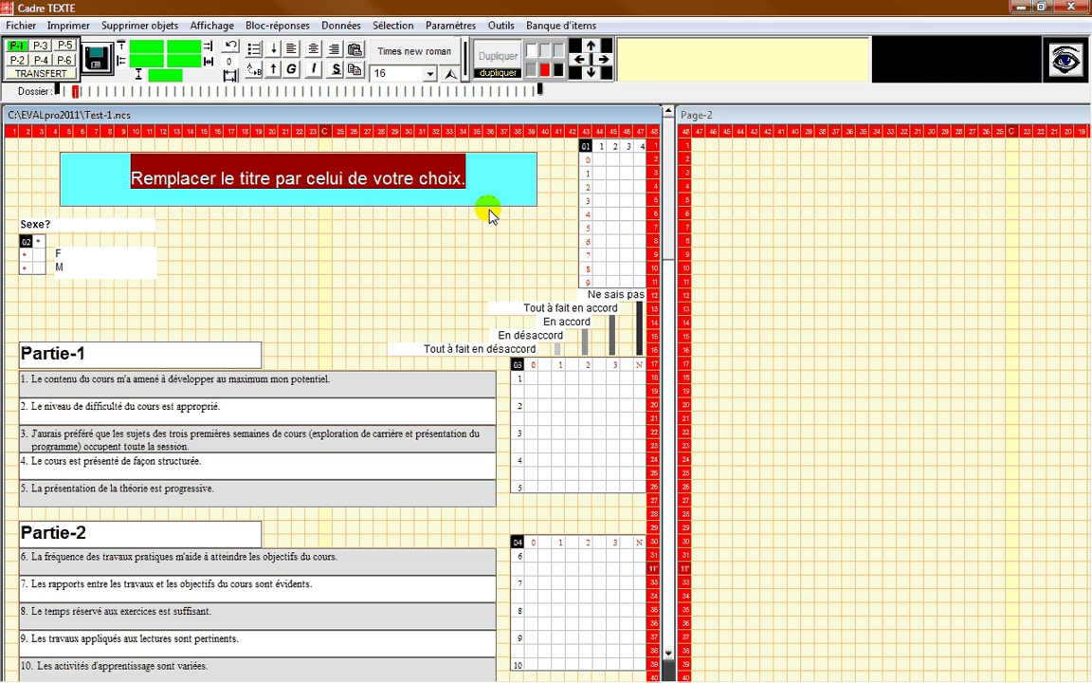
pyautogui.write('É')
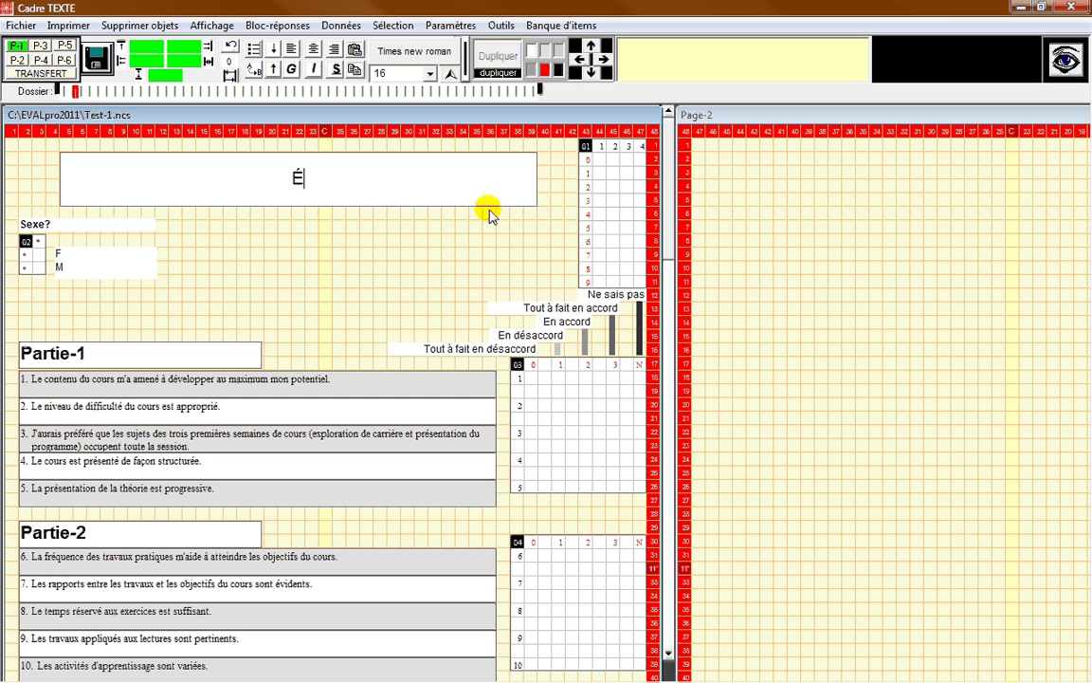
pyautogui.write('valuat')
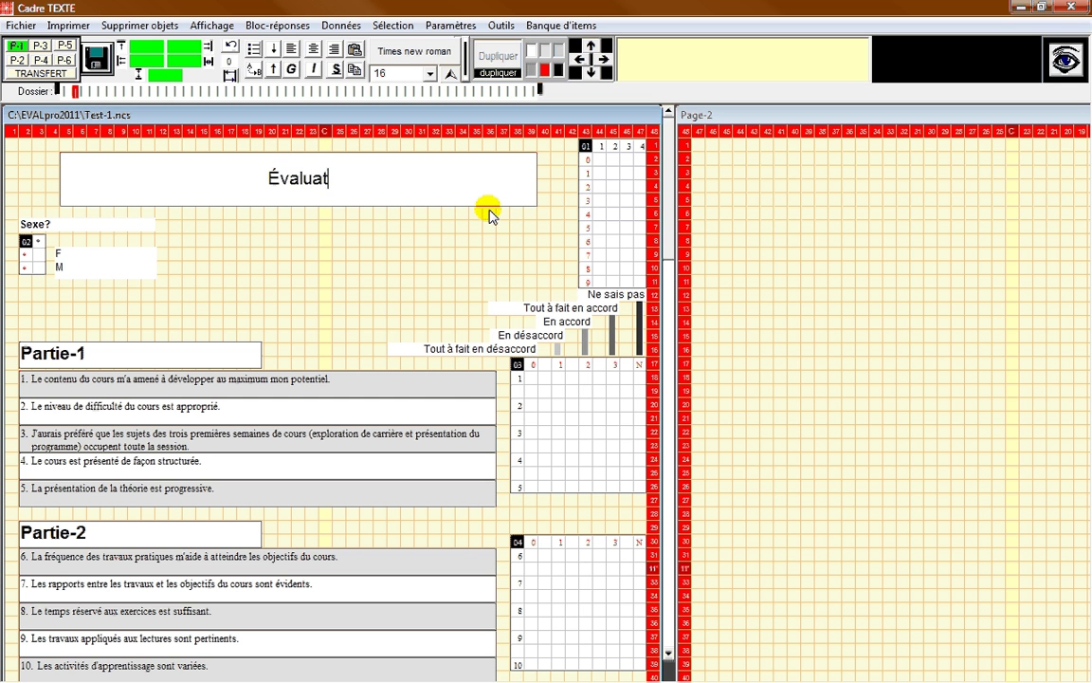
pyautogui.write("ion d'en")
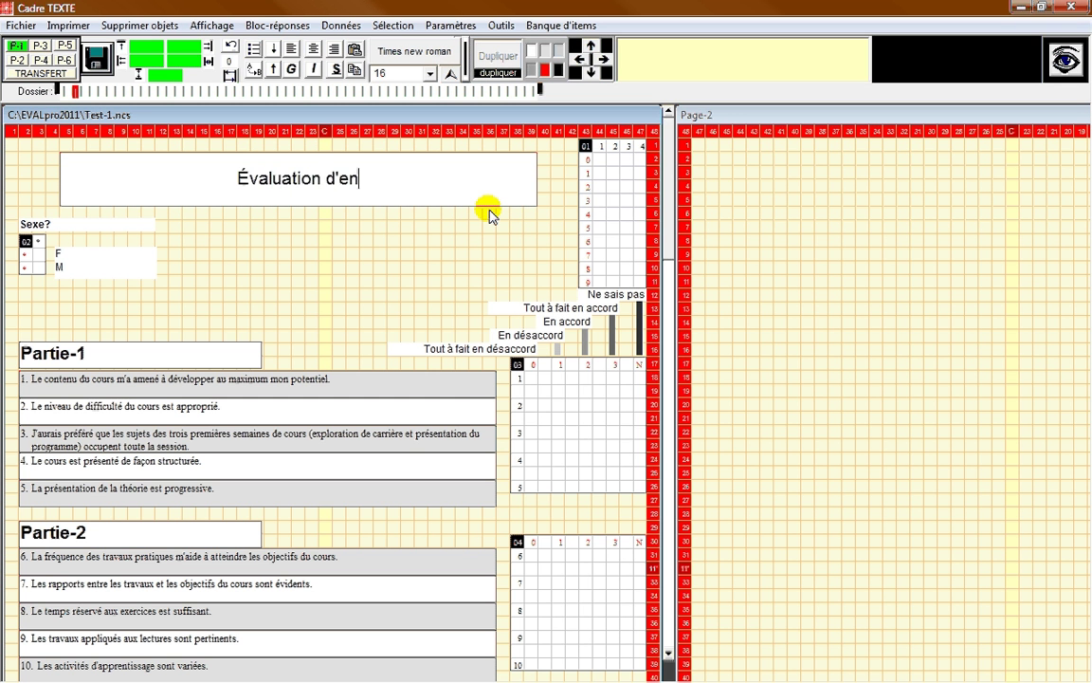
pyautogui.write('seignement')
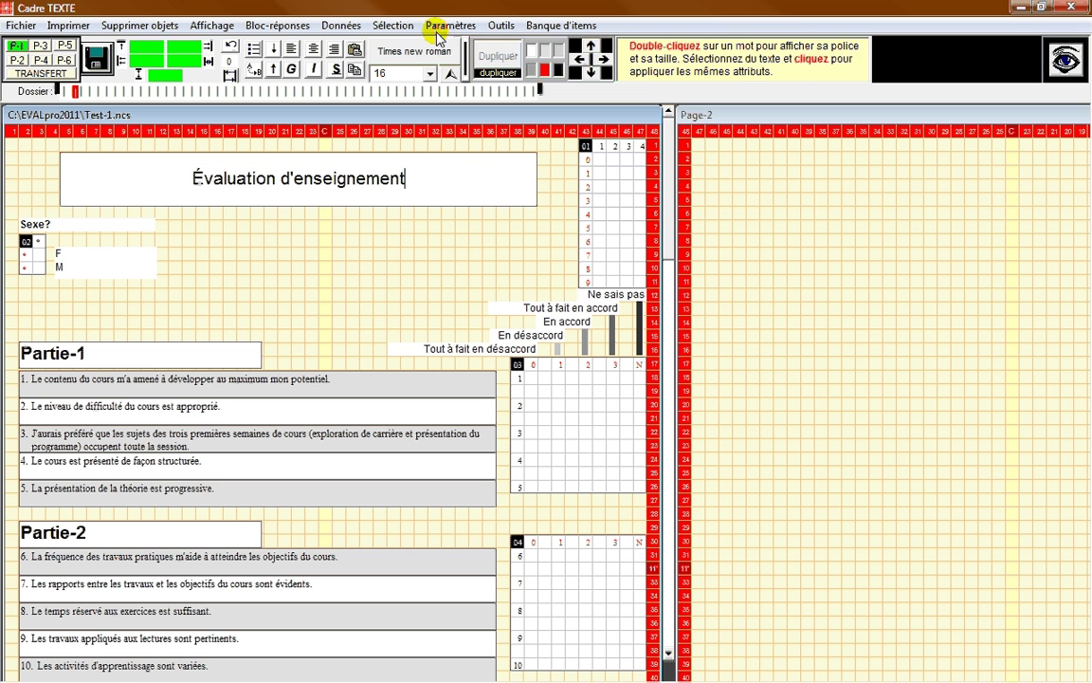
pyautogui.click(95, 59)
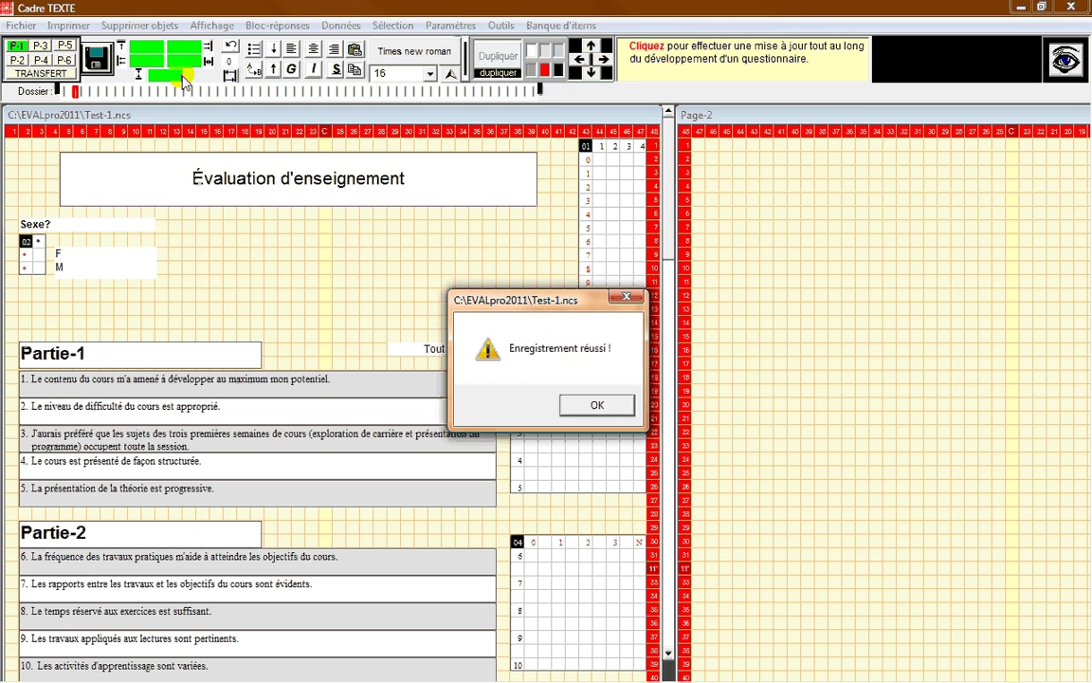
pyautogui.click(596, 406)
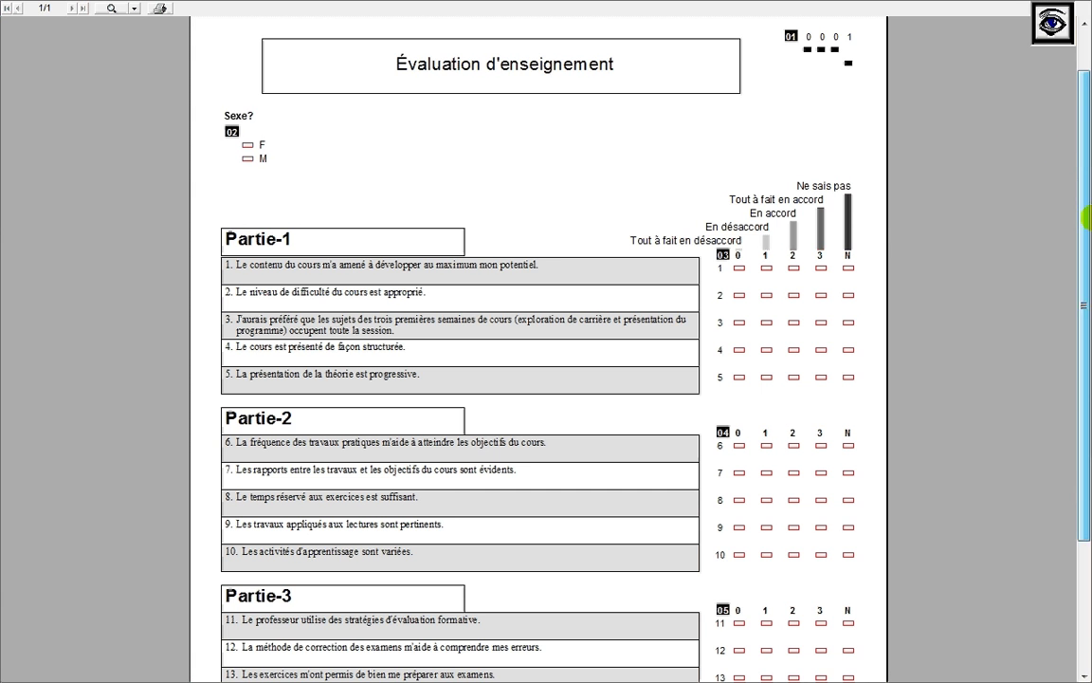
# Step: Review the print preview from the title down to the comments box and return to the layout
pyautogui.moveTo(1088, 166); pyautogui.dragTo(1084, 363)
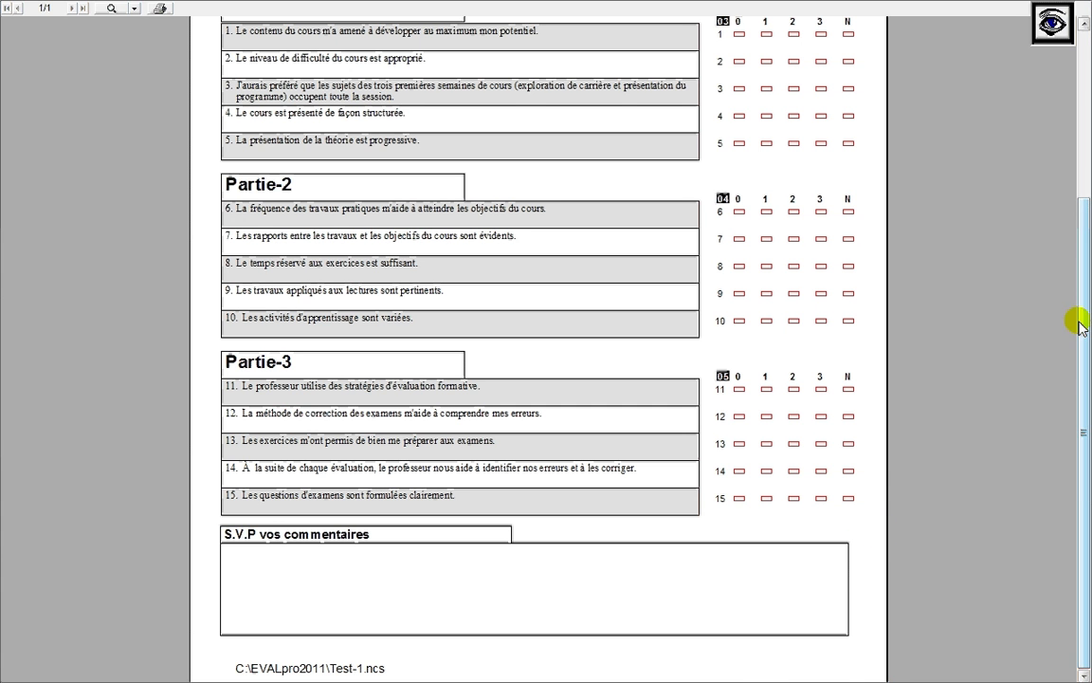
pyautogui.click(1084, 8)
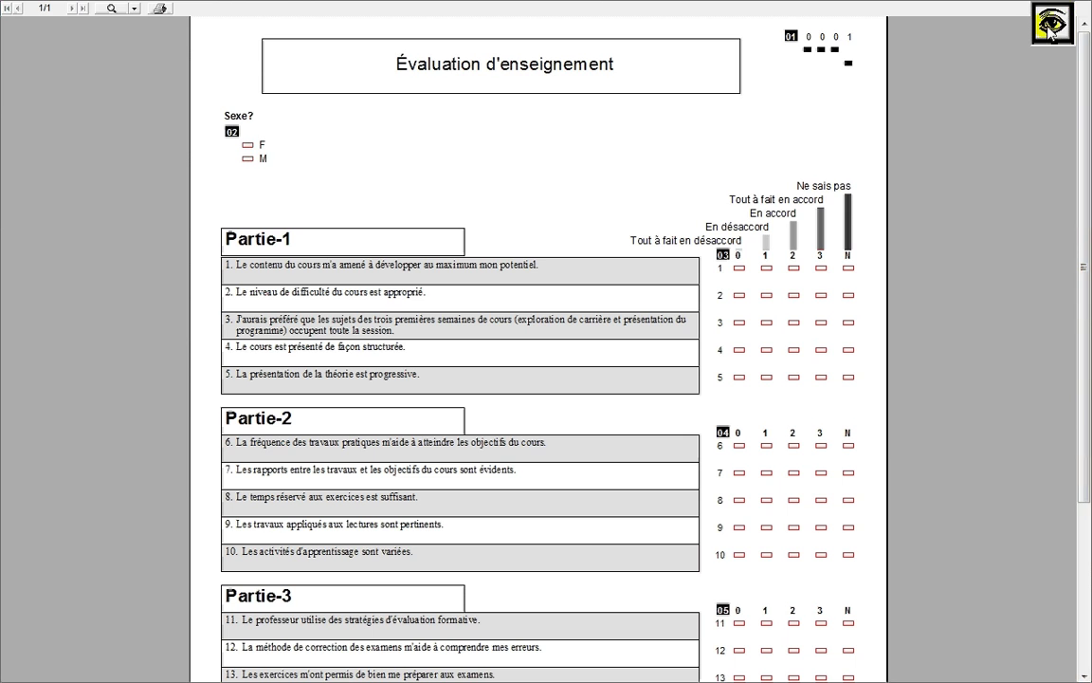
pyautogui.click(1053, 21)
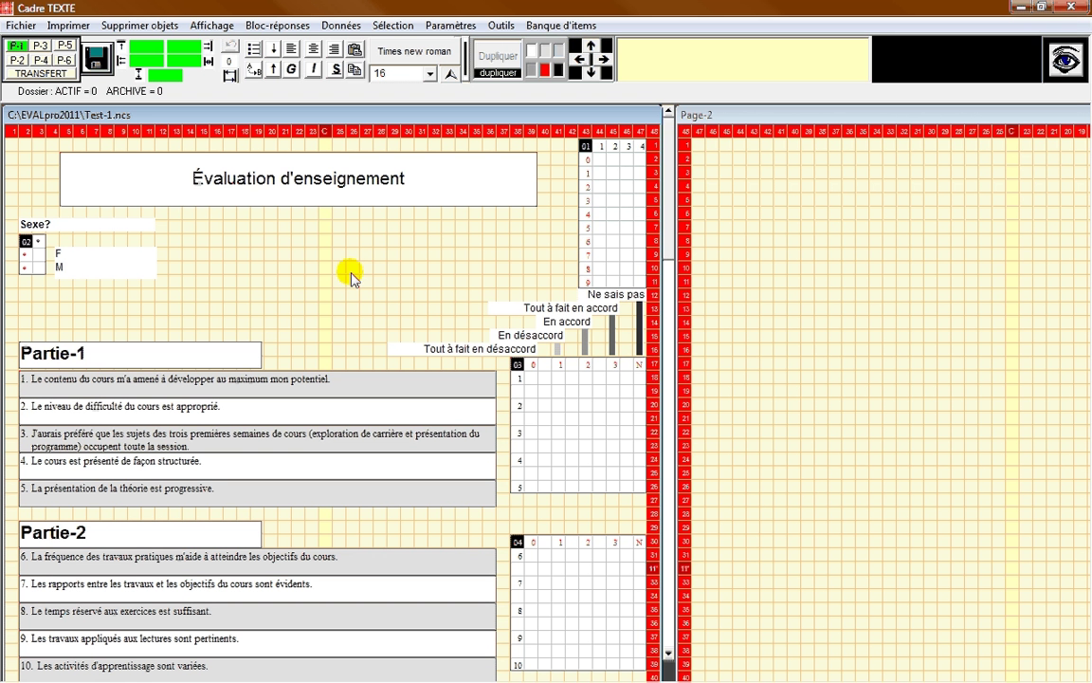